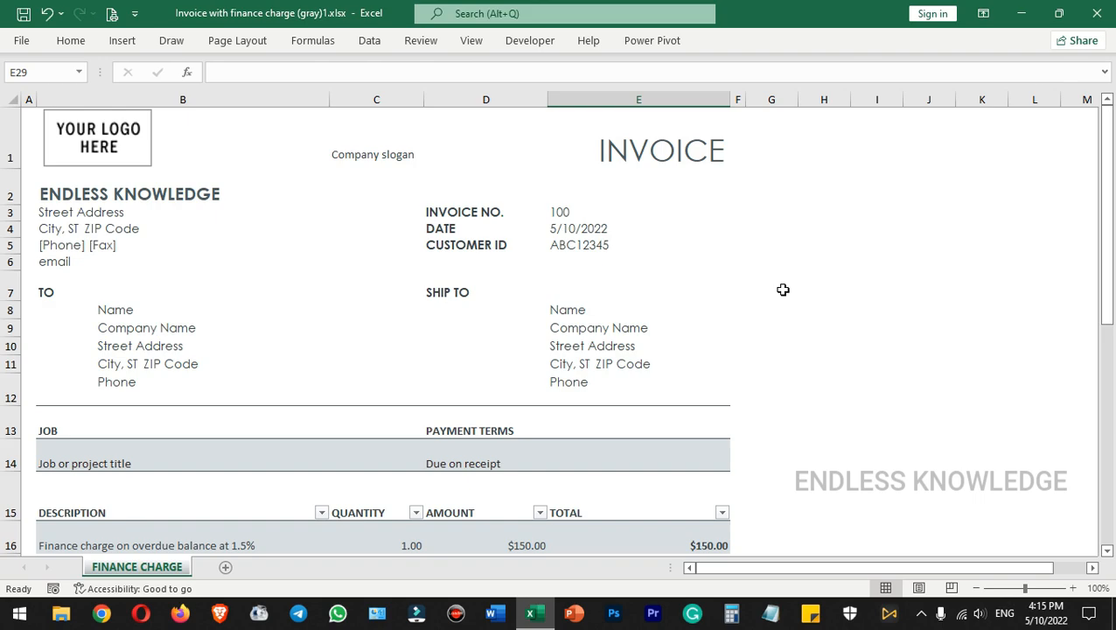
Start the setup of a signature line at cell E29, beneath the invoice's closing notes
{"action": "scroll", "coordinate": [783, 289], "scroll_direction": "down", "scroll_amount": 7}
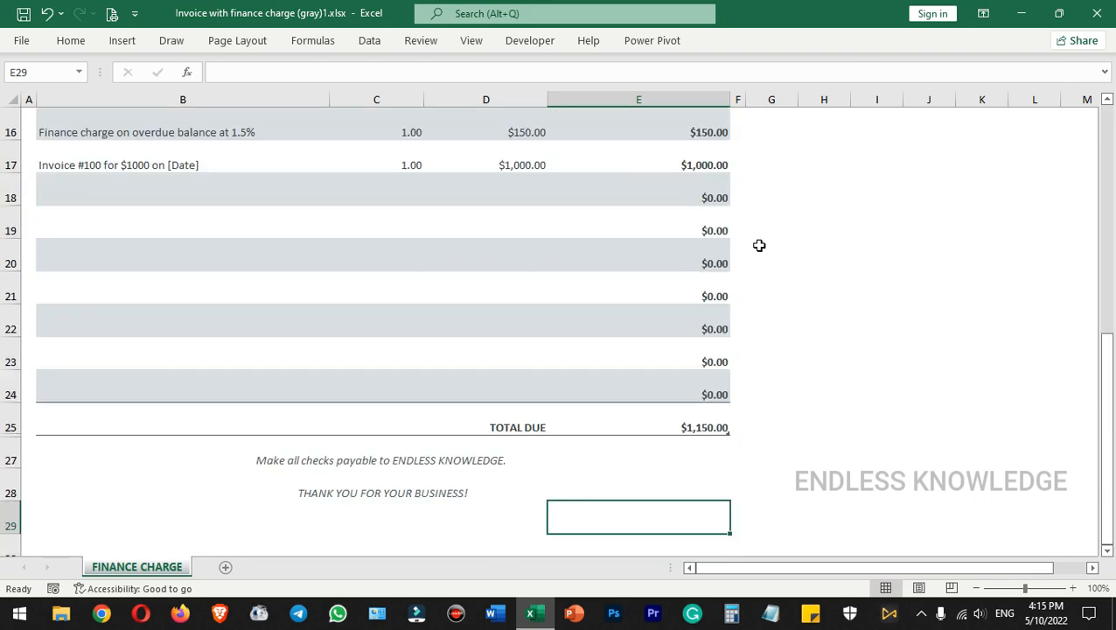
{"action": "scroll", "coordinate": [784, 293], "scroll_direction": "up", "scroll_amount": 1}
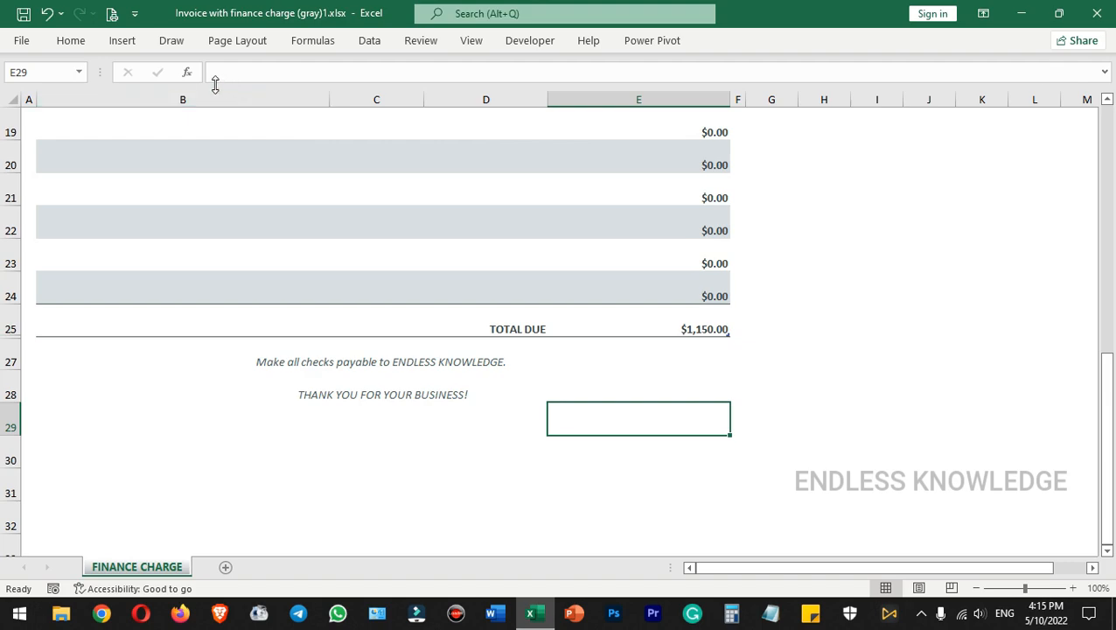
{"action": "left_click", "coordinate": [122, 40]}
{"action": "left_click", "coordinate": [936, 111]}
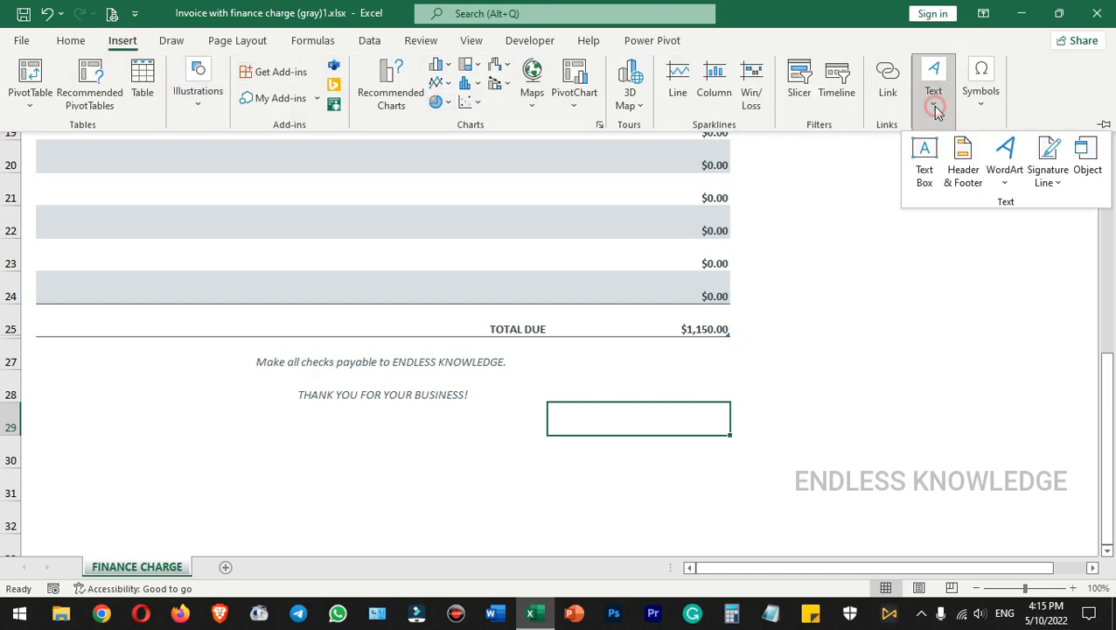
{"action": "left_click", "coordinate": [1050, 150]}
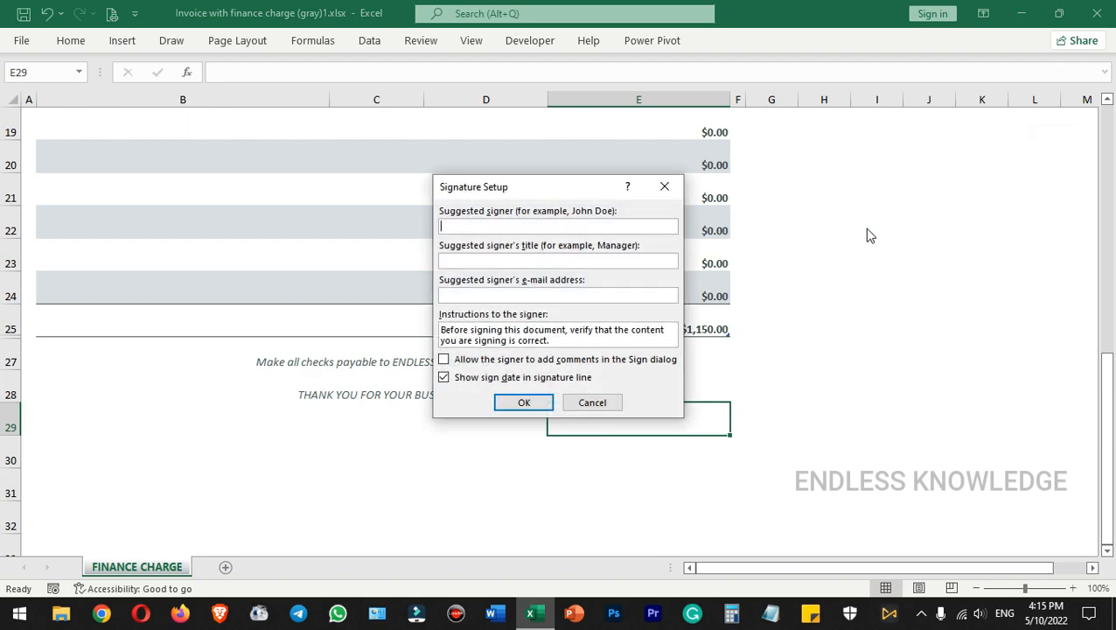
{"action": "mouse_move", "coordinate": [546, 189]}
{"action": "left_mouse_down"}
{"action": "mouse_move", "coordinate": [815, 194]}
{"action": "mouse_move", "coordinate": [871, 211]}
{"action": "left_mouse_up"}
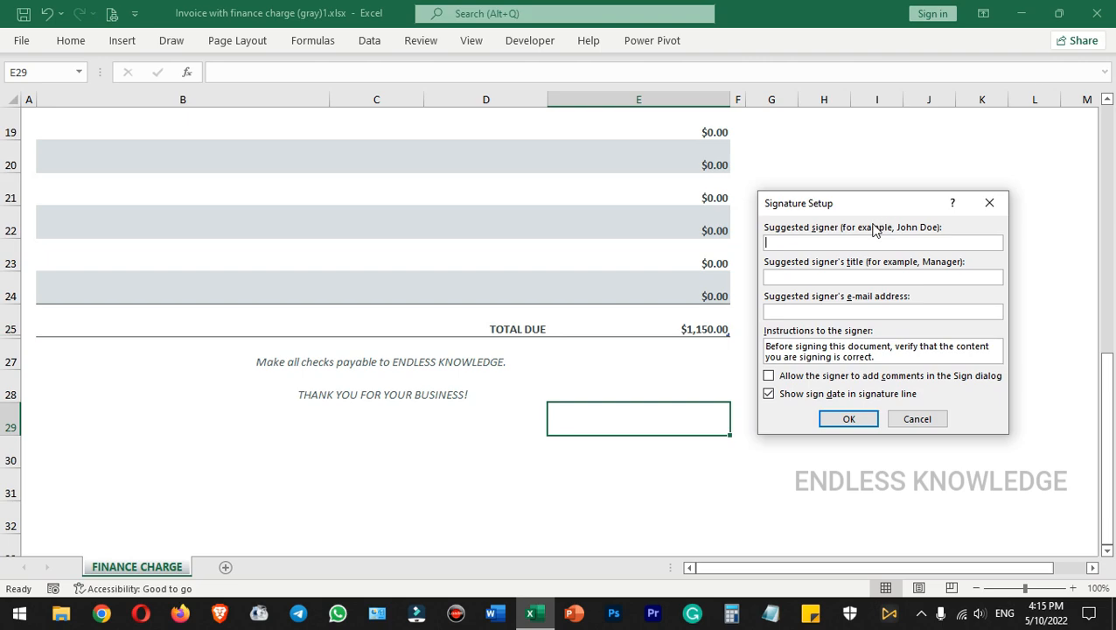
Enter the suggested signer's full name in the signature setup
{"action": "left_click", "coordinate": [845, 274]}
{"action": "left_click", "coordinate": [855, 312]}
{"action": "left_click", "coordinate": [905, 357]}
{"action": "left_click", "coordinate": [830, 243]}
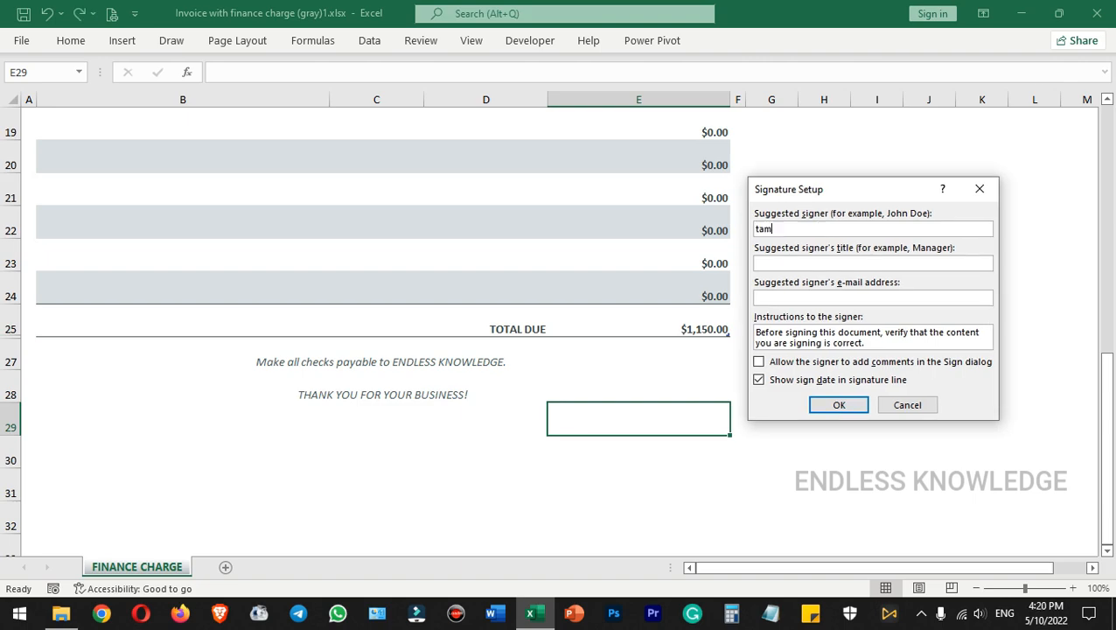
Set the suggested signer's title to Manager, leave the e-mail address blank, and insert the signature line
{"action": "left_click", "coordinate": [825, 266]}
{"action": "type", "text": "Manager"}
{"action": "left_click", "coordinate": [865, 298]}
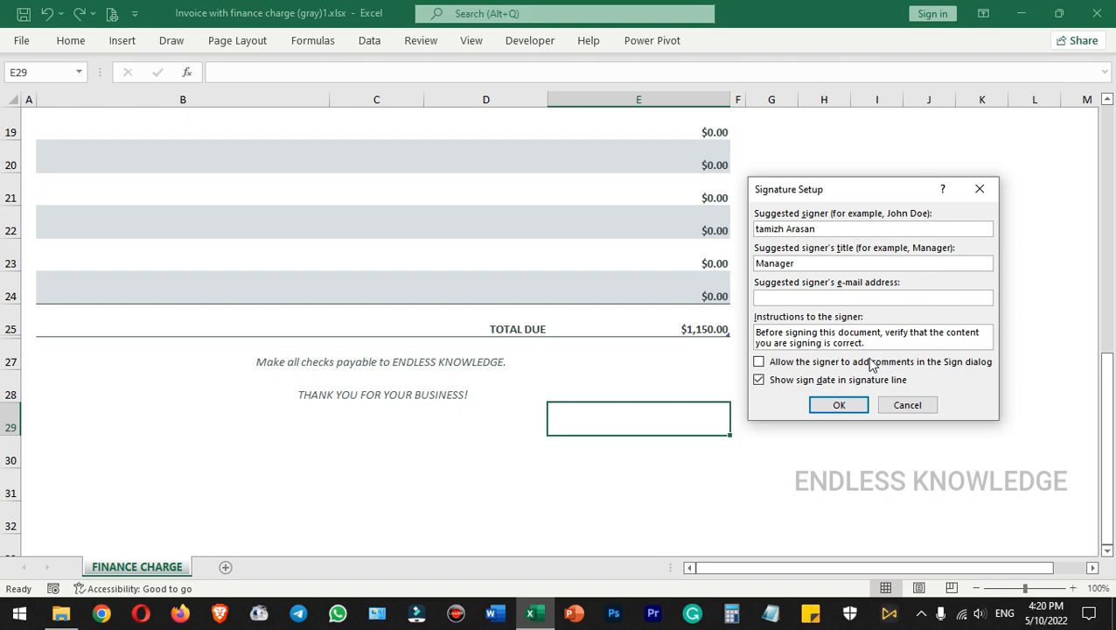
{"action": "left_click", "coordinate": [850, 409]}
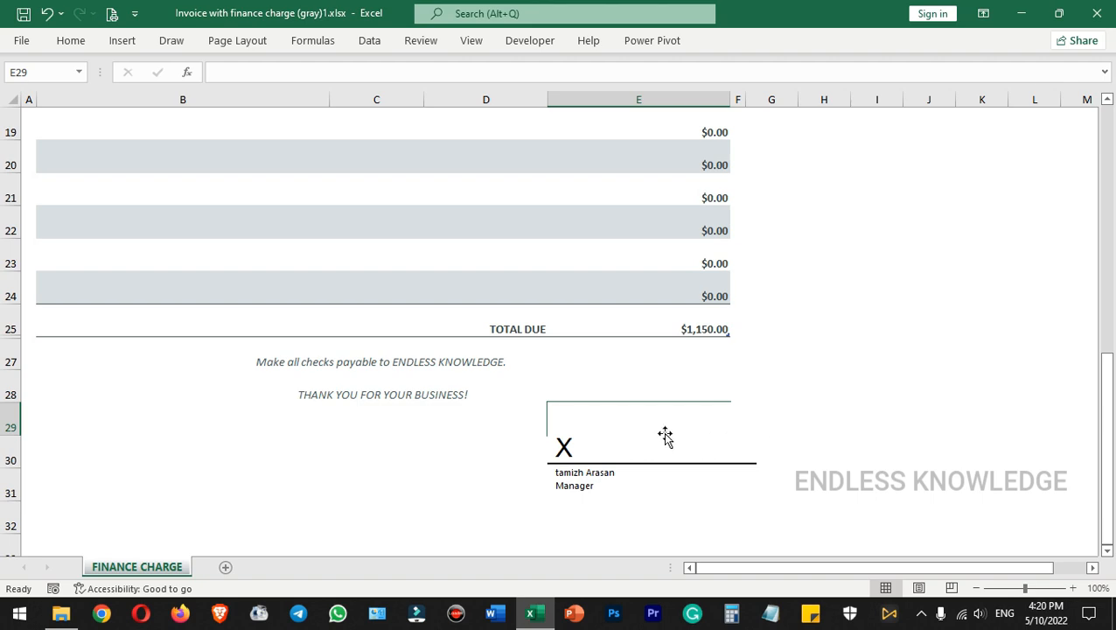
Move the signature line up beside the closing notes, below the Total Due row, keeping its original size
{"action": "left_click_drag", "start_coordinate": [665, 435], "coordinate": [636, 391]}
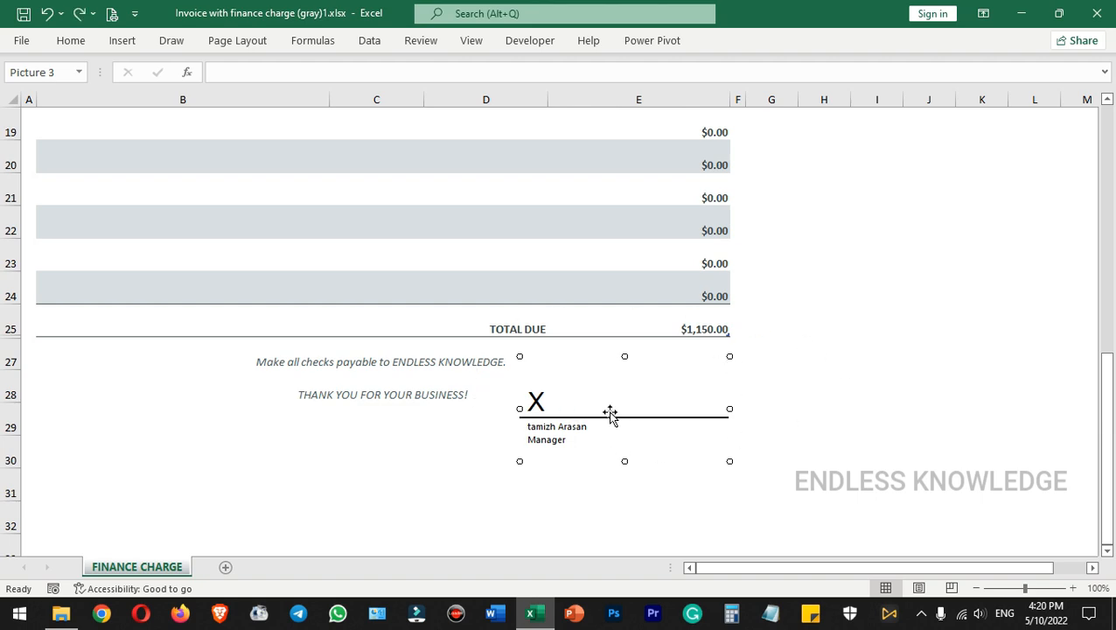
{"action": "mouse_move", "coordinate": [619, 391]}
{"action": "left_mouse_down"}
{"action": "mouse_move", "coordinate": [860, 301]}
{"action": "mouse_move", "coordinate": [635, 388]}
{"action": "mouse_move", "coordinate": [602, 389]}
{"action": "left_mouse_up"}
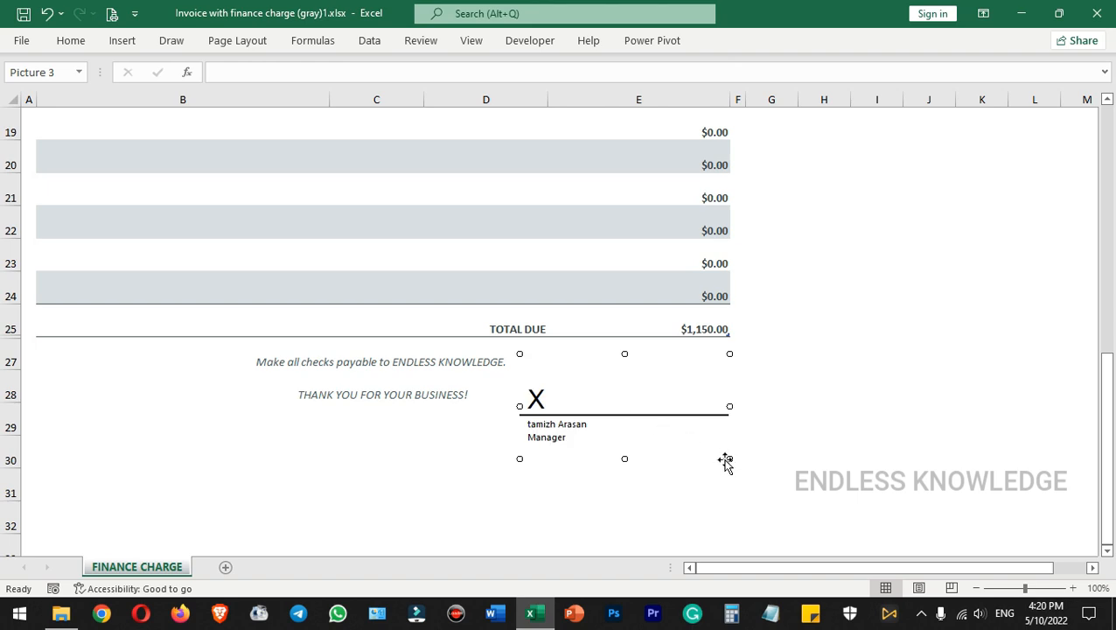
{"action": "left_click_drag", "start_coordinate": [729, 458], "coordinate": [803, 496]}
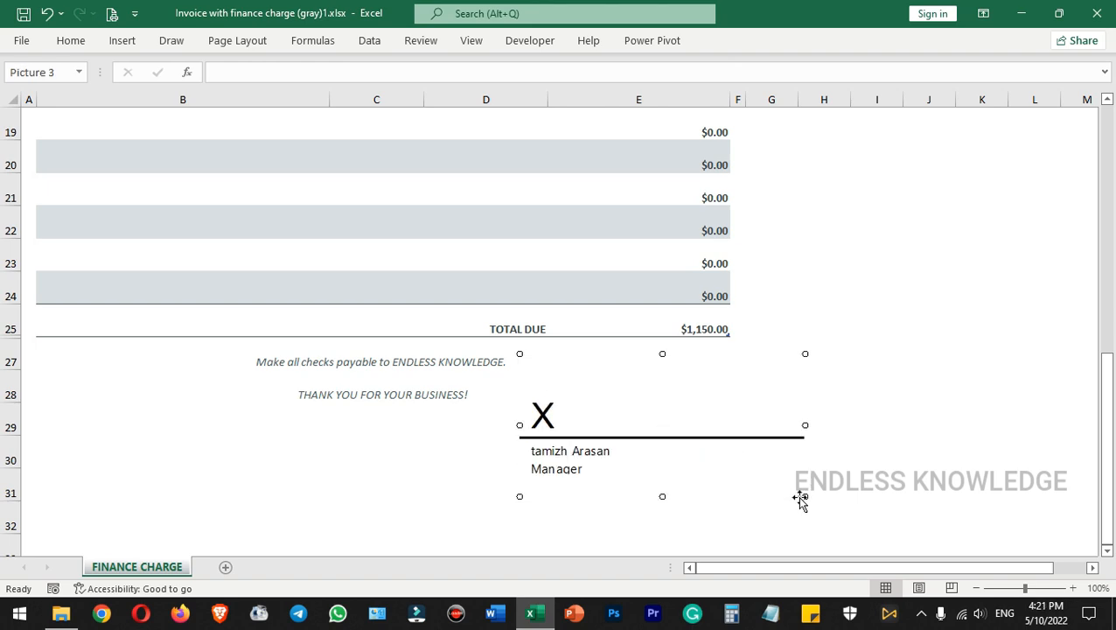
{"action": "key", "text": "ctrl+z"}
{"action": "left_click", "coordinate": [673, 403]}
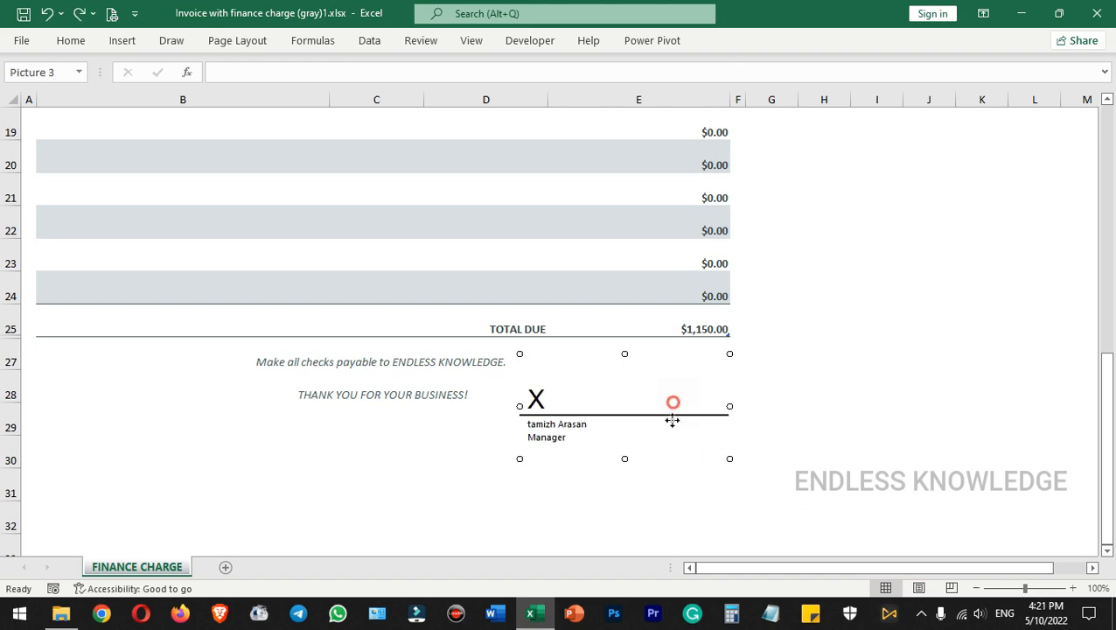
{"action": "mouse_move", "coordinate": [673, 402]}
{"action": "left_mouse_down"}
{"action": "mouse_move", "coordinate": [661, 401]}
{"action": "mouse_move", "coordinate": [672, 401]}
{"action": "left_mouse_up"}
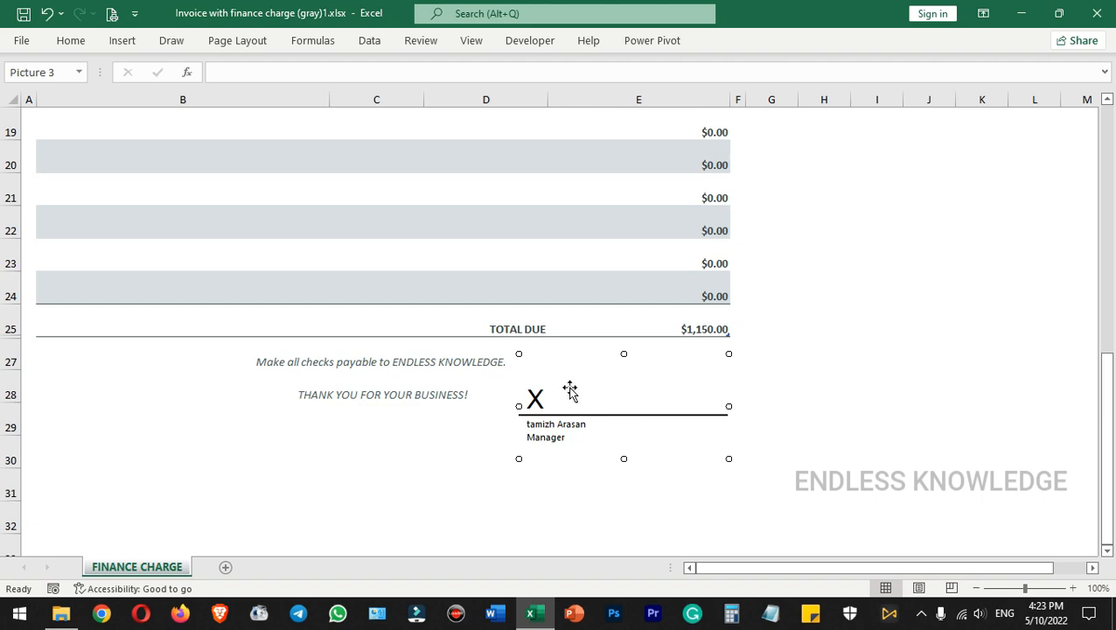
Try to sign the invoice's signature line
{"action": "right_click", "coordinate": [612, 399]}
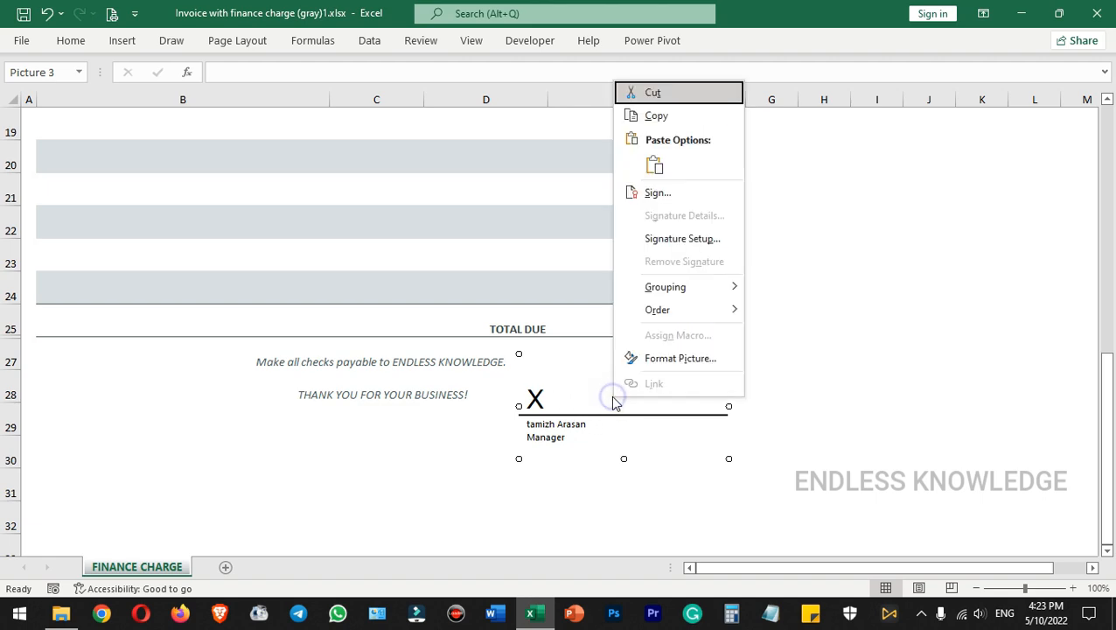
{"action": "left_click", "coordinate": [661, 195]}
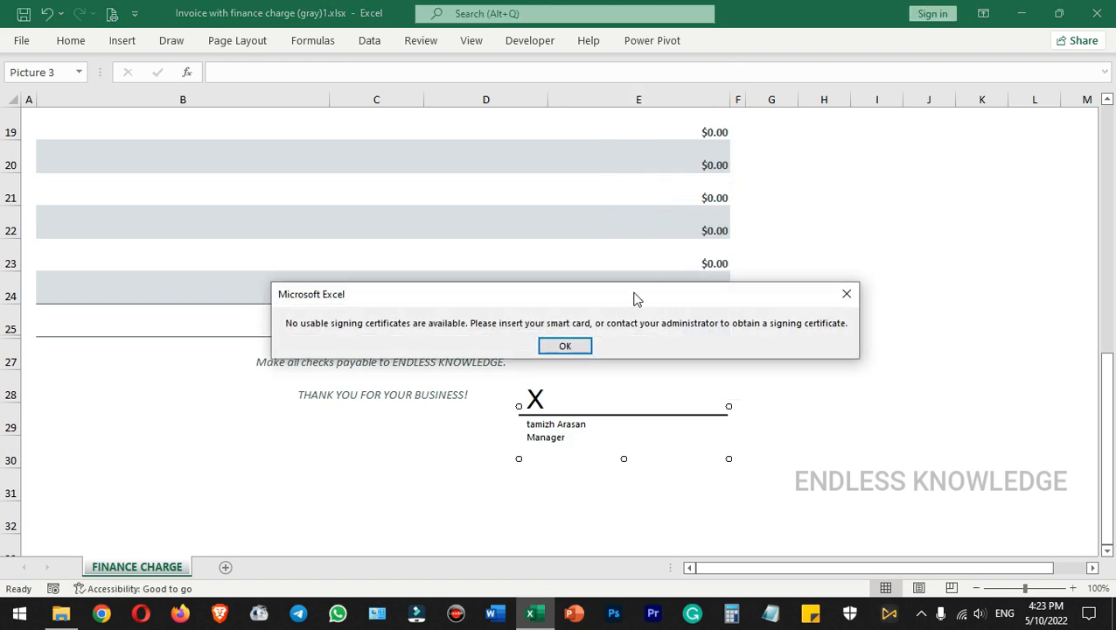
{"action": "left_click", "coordinate": [579, 348]}
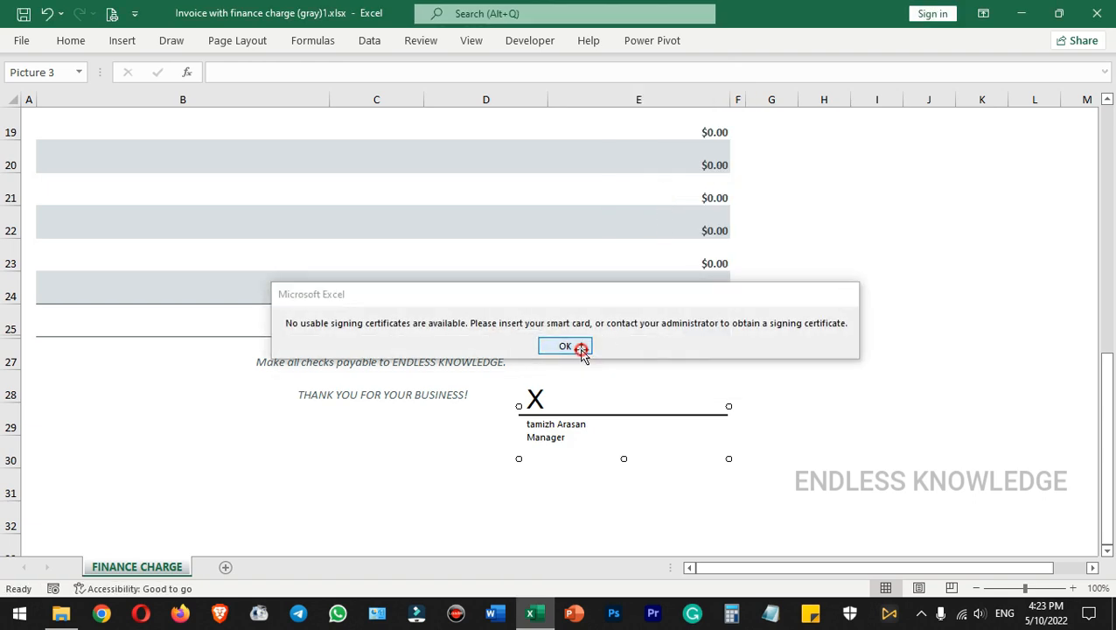
{"action": "double_click", "coordinate": [616, 400]}
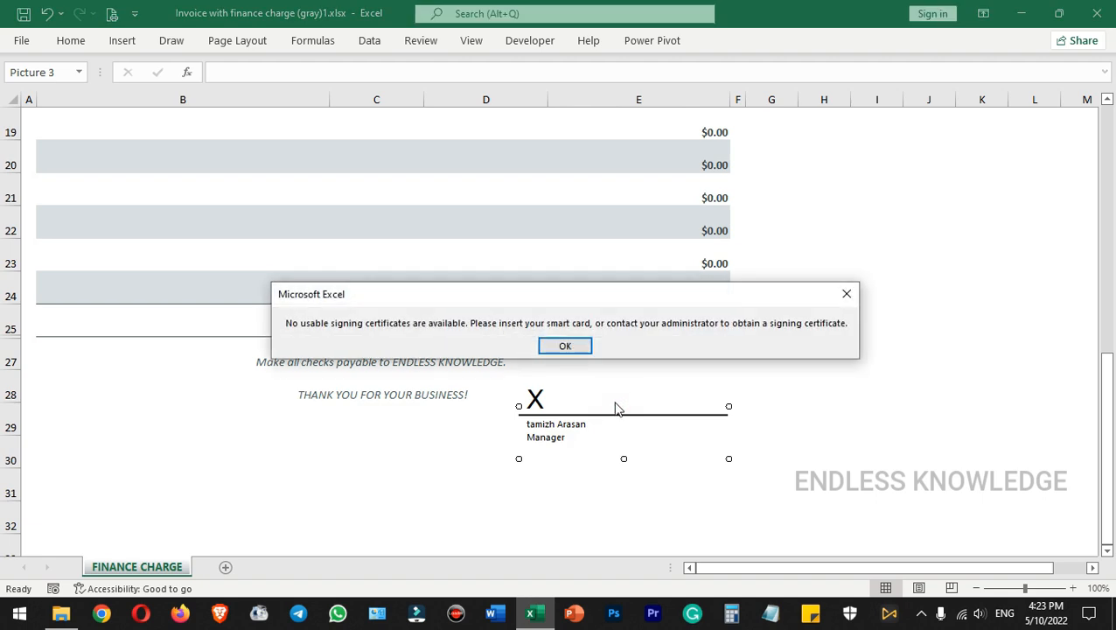
{"action": "key", "text": "Return"}
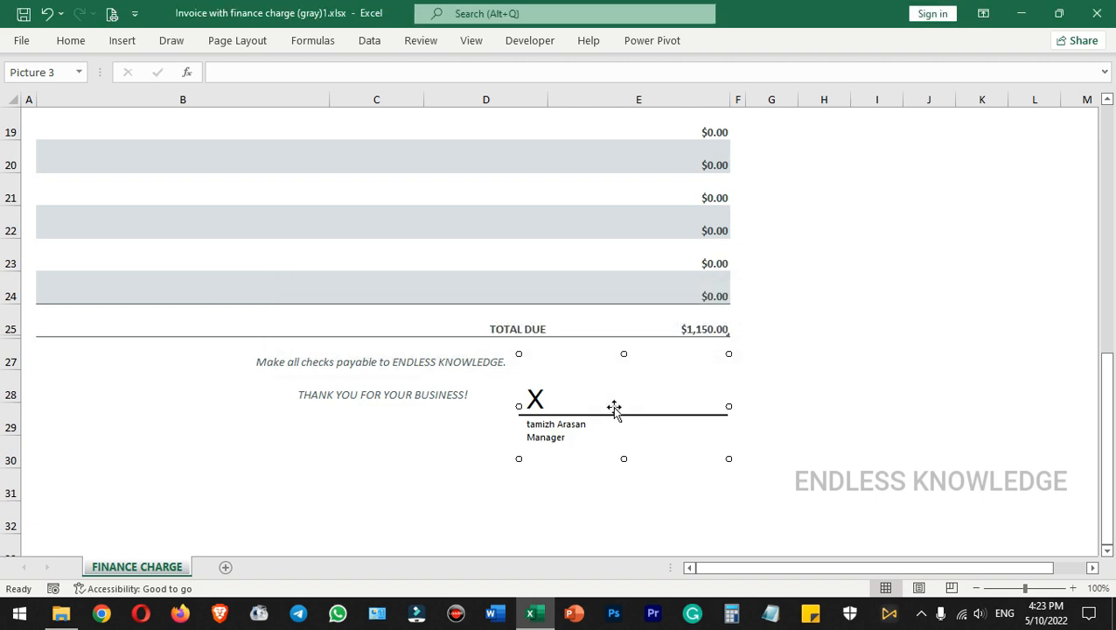
{"action": "double_click", "coordinate": [617, 403]}
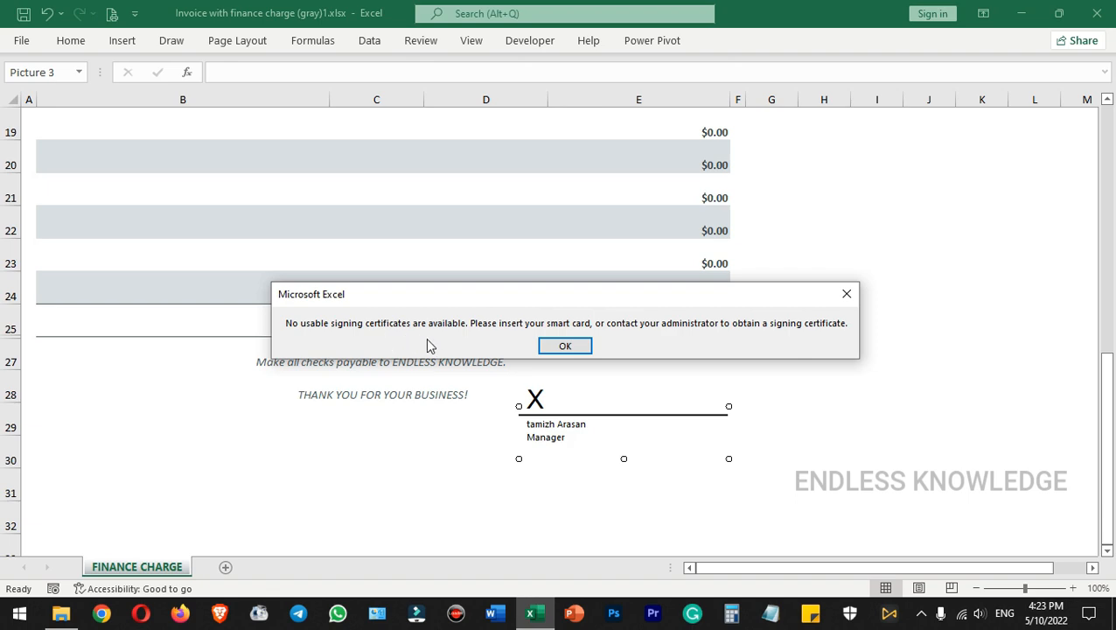
{"action": "left_click", "coordinate": [544, 346]}
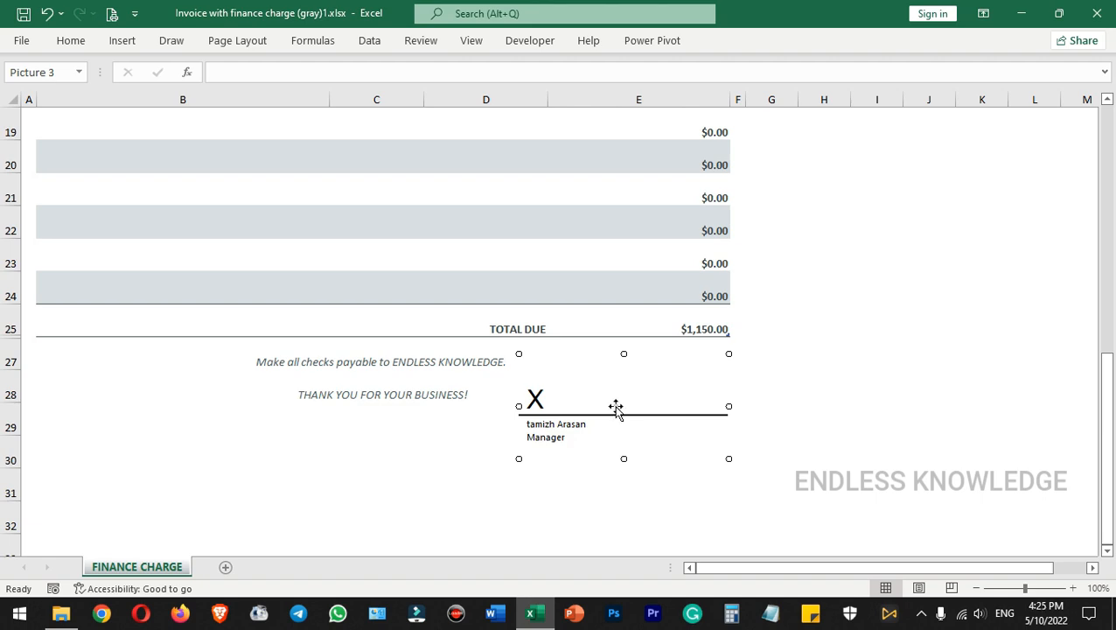
Switch to File Explorer and search Local Disk (C:) for selfcert.exe
{"action": "key", "text": "super+e"}
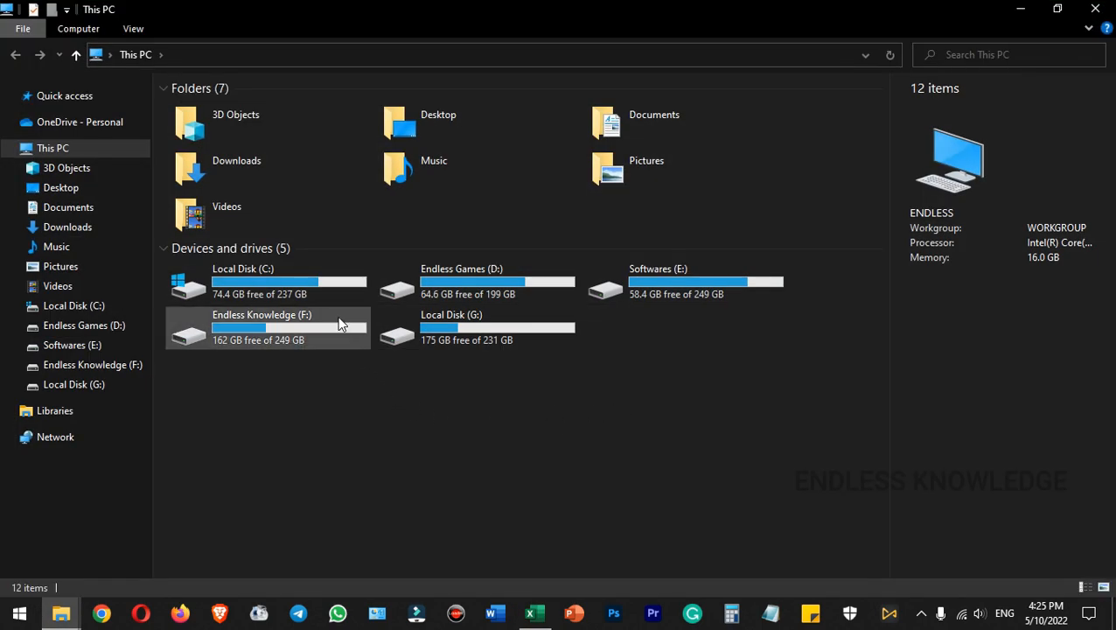
{"action": "double_click", "coordinate": [316, 280]}
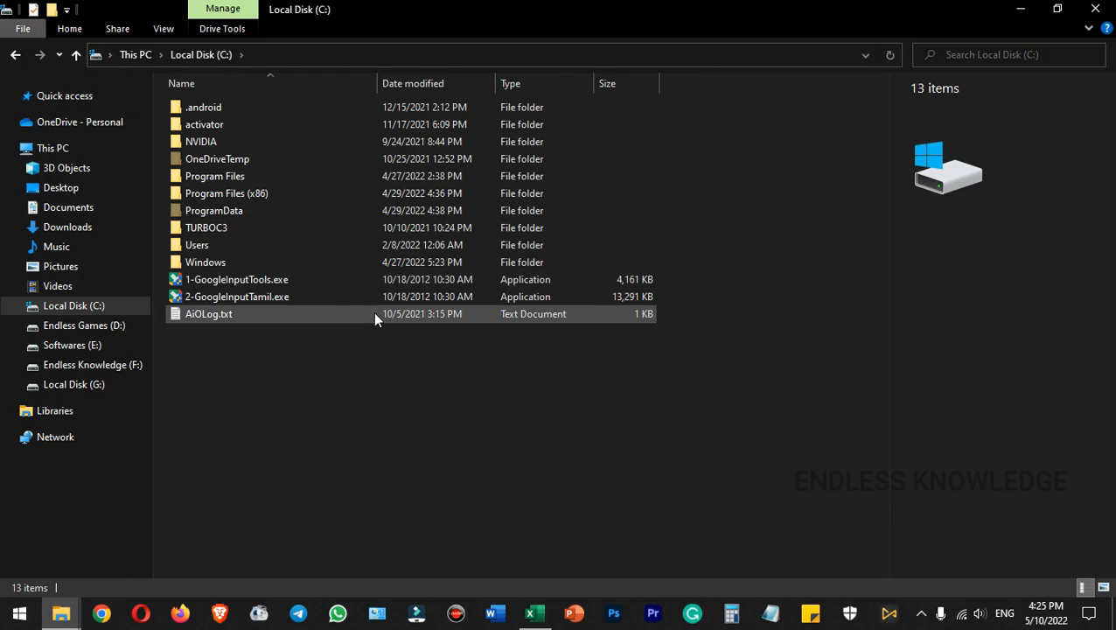
{"action": "left_click", "coordinate": [987, 55]}
{"action": "type", "text": "selfc"}
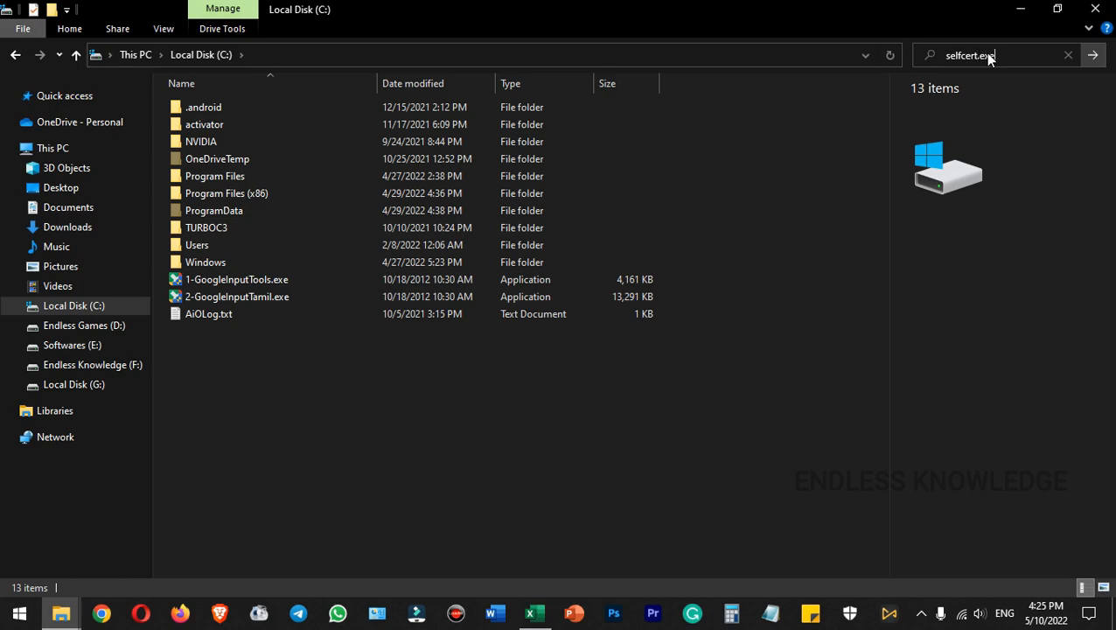
{"action": "type", "text": "ert.exe"}
{"action": "key", "text": "Return"}
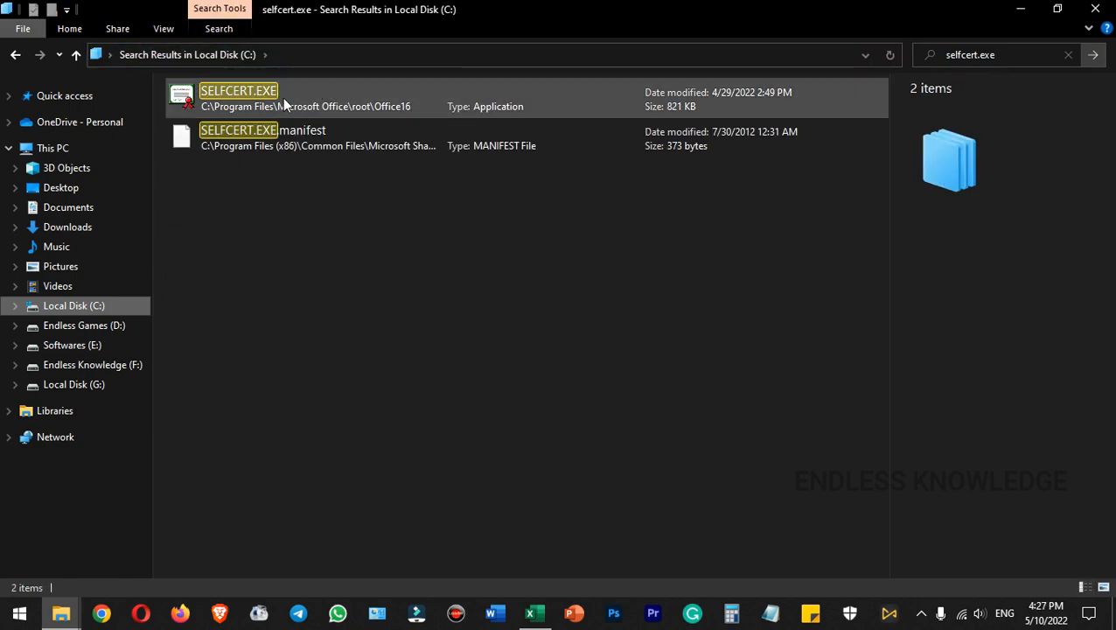
Create a desktop shortcut for the SELFCERT.EXE application in the Office16 folder
{"action": "left_click", "coordinate": [211, 91]}
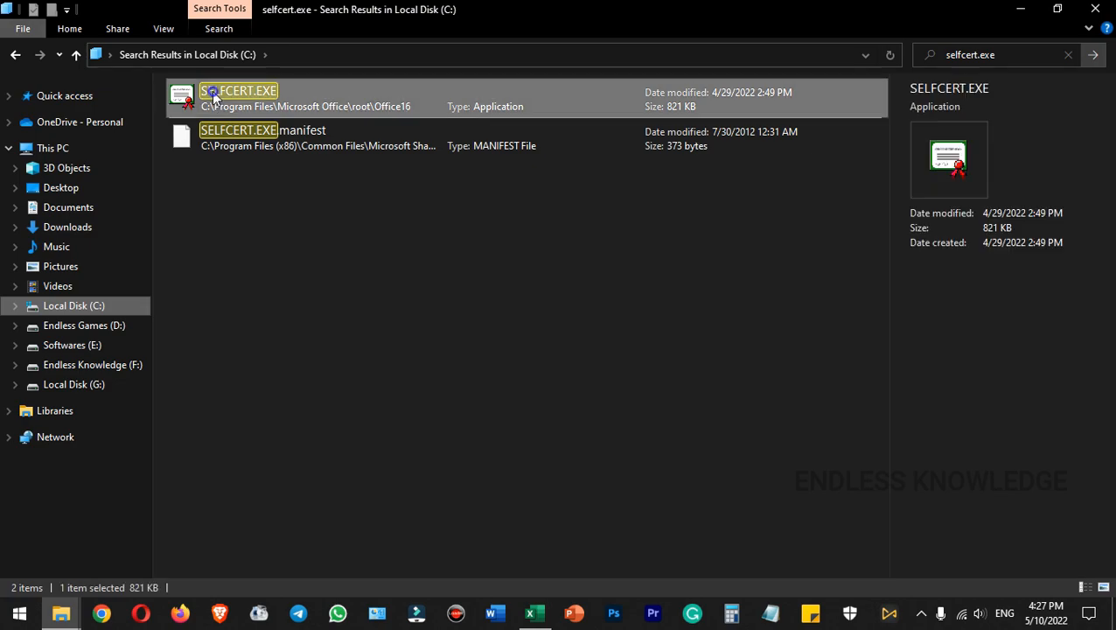
{"action": "right_click", "coordinate": [212, 91]}
{"action": "mouse_move", "coordinate": [310, 435]}
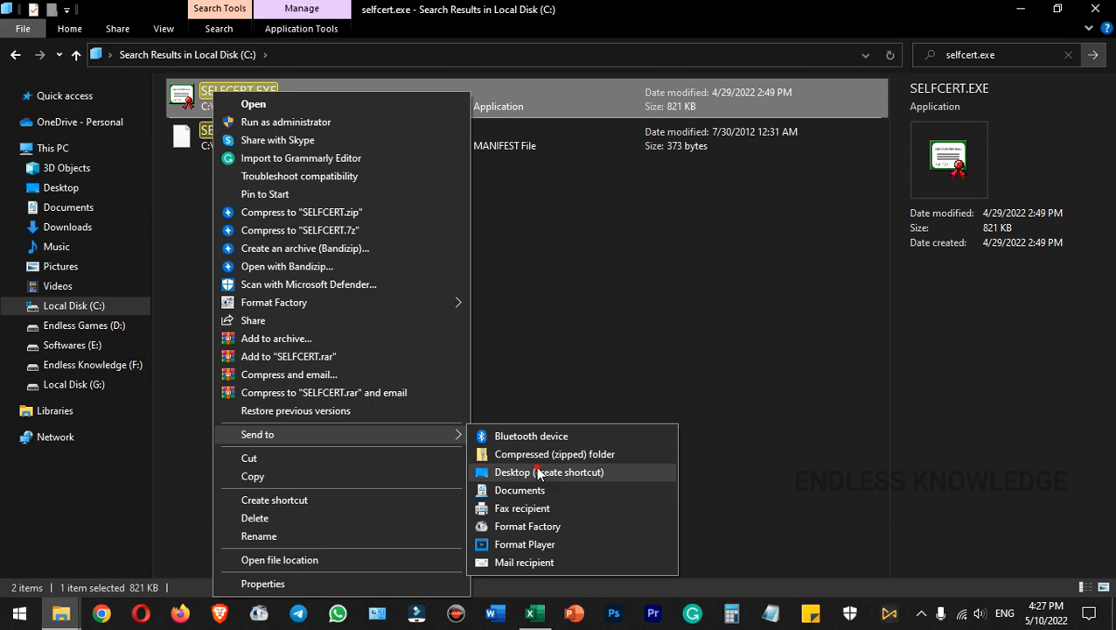
{"action": "left_click", "coordinate": [538, 472]}
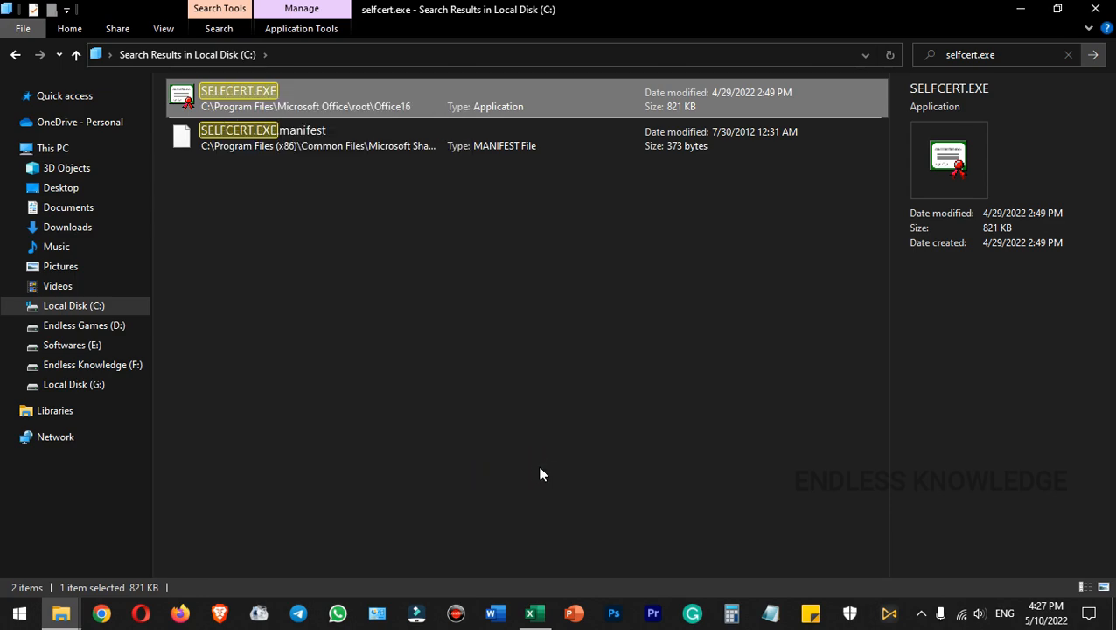
Launch SELFCERT from its desktop shortcut and create a self-signed digital certificate named with the signer's full name
{"action": "left_click", "coordinate": [1022, 9]}
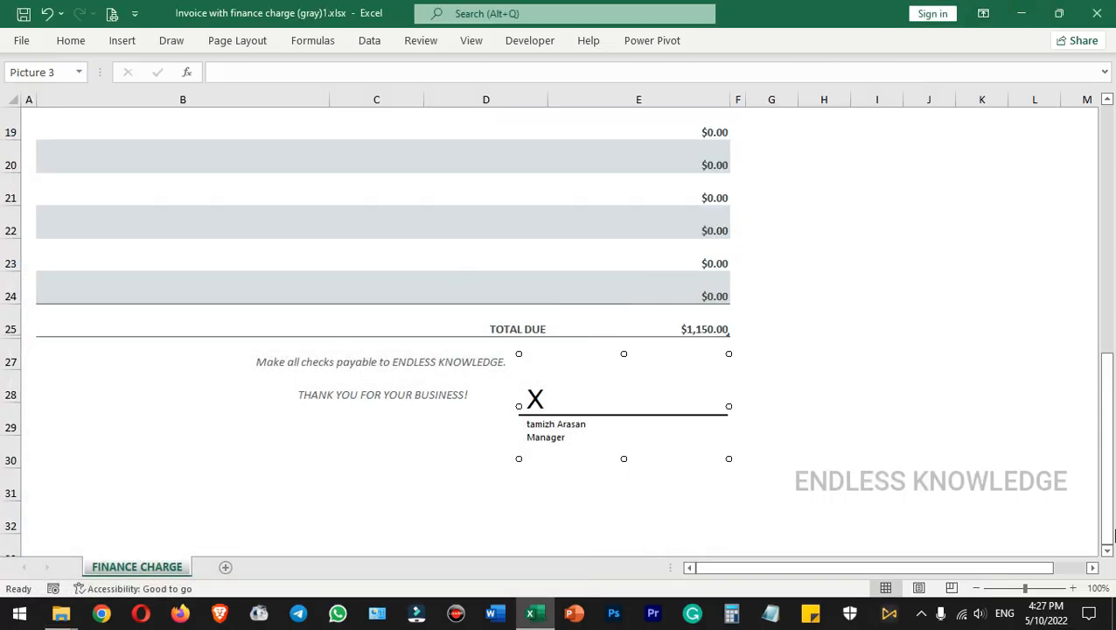
{"action": "left_click", "coordinate": [1113, 627]}
{"action": "left_click", "coordinate": [132, 244]}
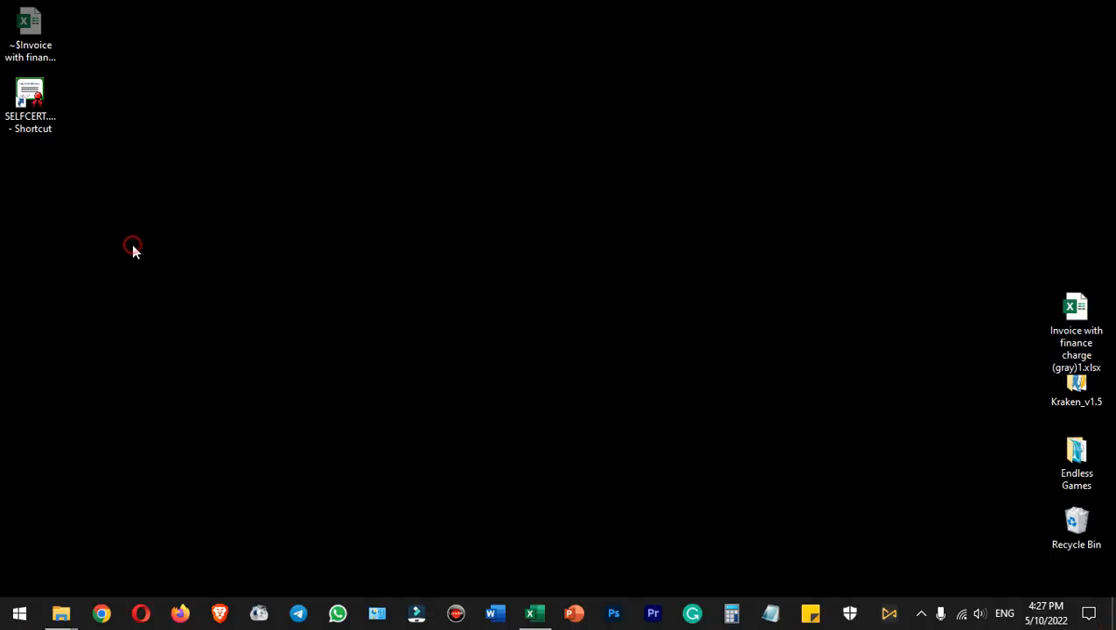
{"action": "double_click", "coordinate": [41, 90]}
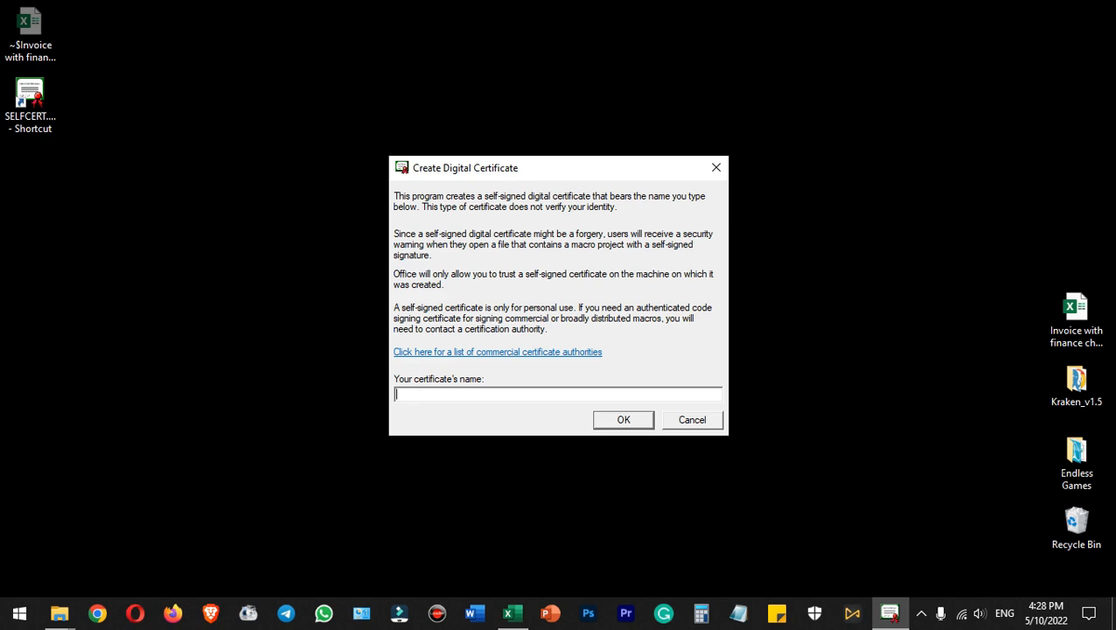
{"action": "left_click", "coordinate": [613, 420]}
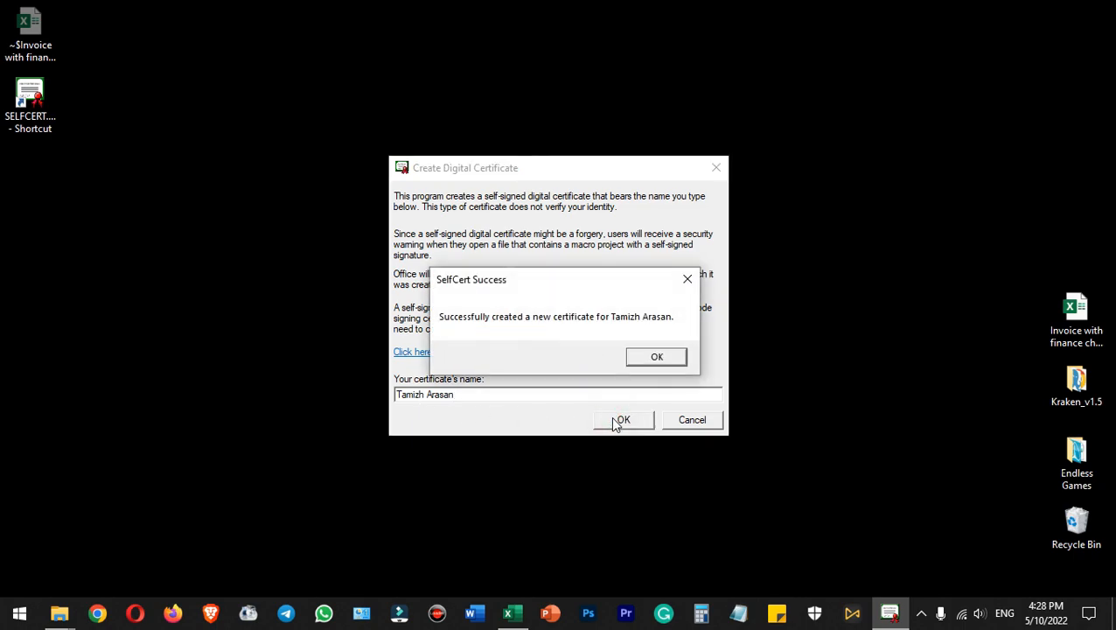
{"action": "left_click", "coordinate": [655, 355]}
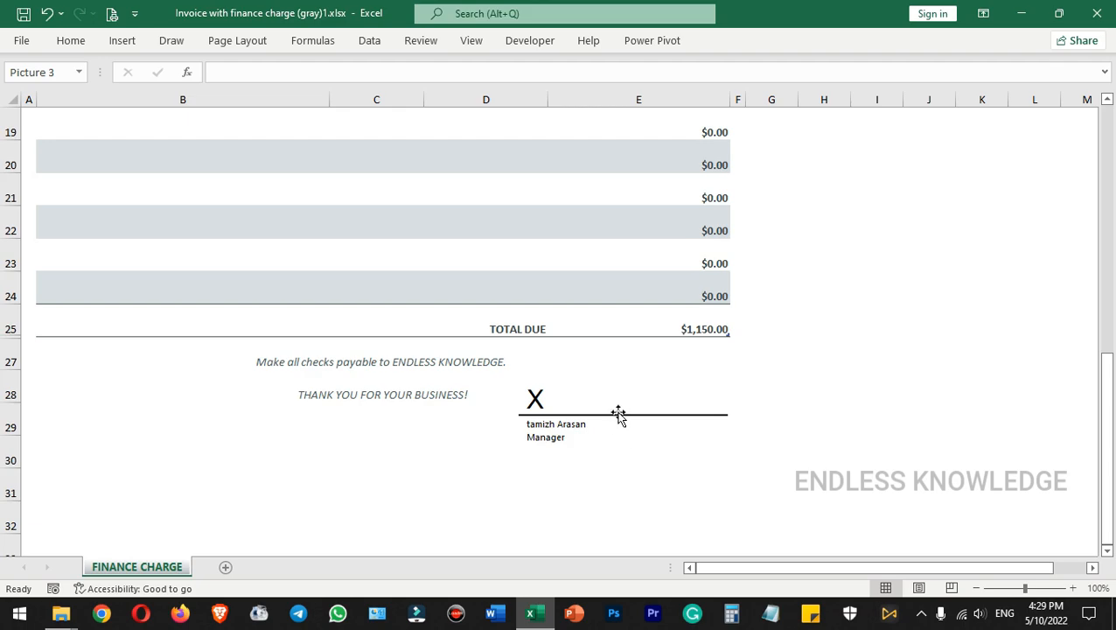
Open the invoice's signature line for signing and try out its typed-name and signature-picture options
{"action": "double_click", "coordinate": [618, 418]}
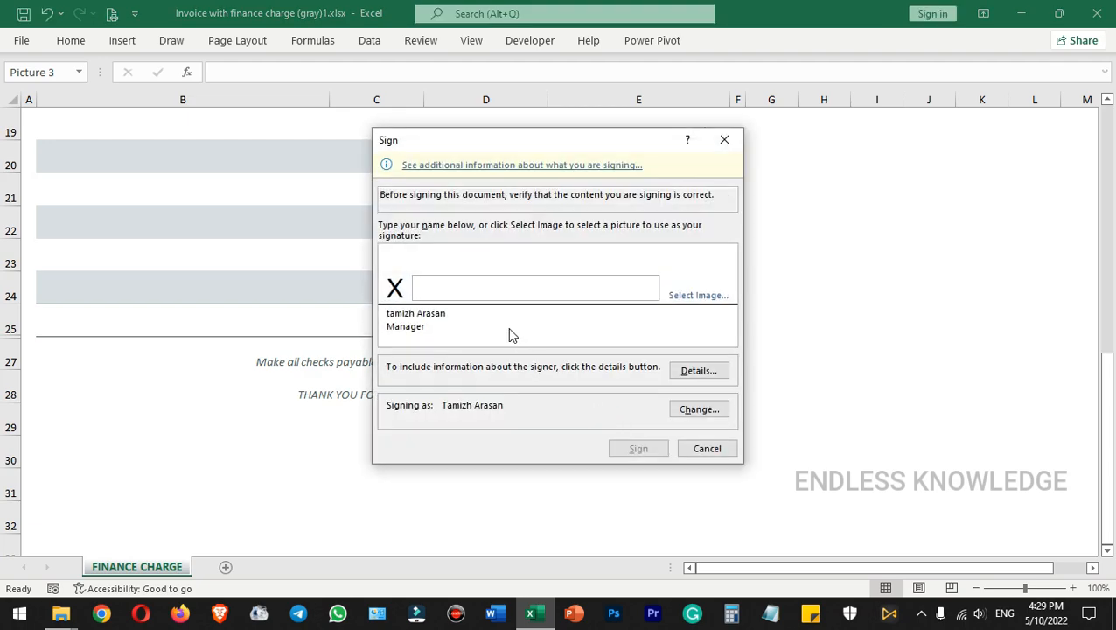
{"action": "type", "text": "Tami"}
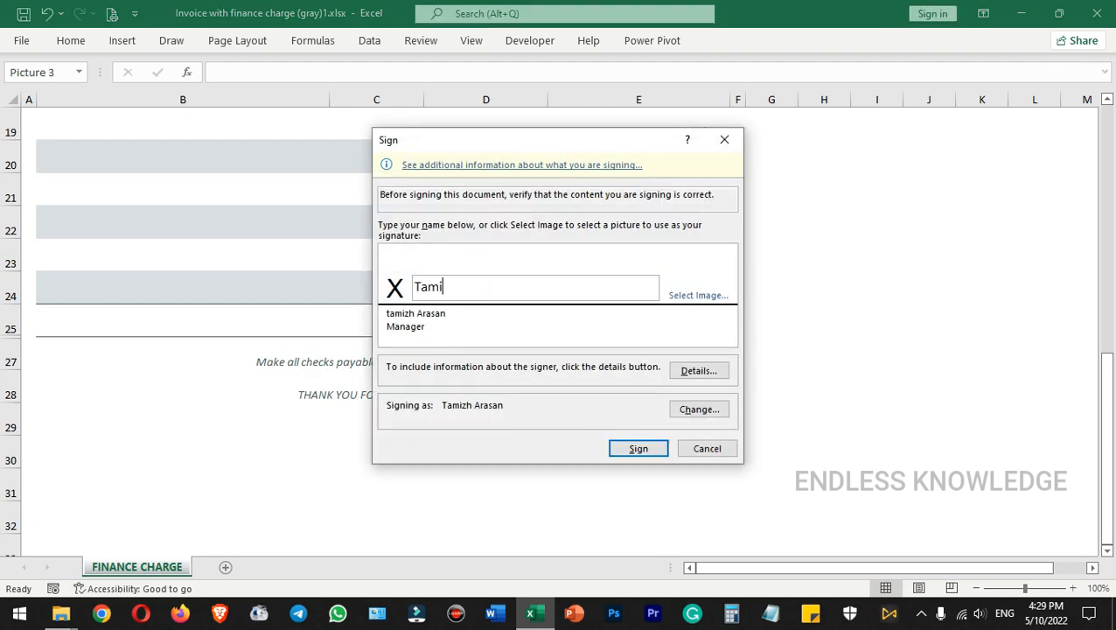
{"action": "key", "text": "BackSpace"}
{"action": "key", "text": "BackSpace"}
{"action": "key", "text": "BackSpace"}
{"action": "key", "text": "BackSpace"}
{"action": "key", "text": "BackSpace"}
{"action": "key", "text": "BackSpace"}
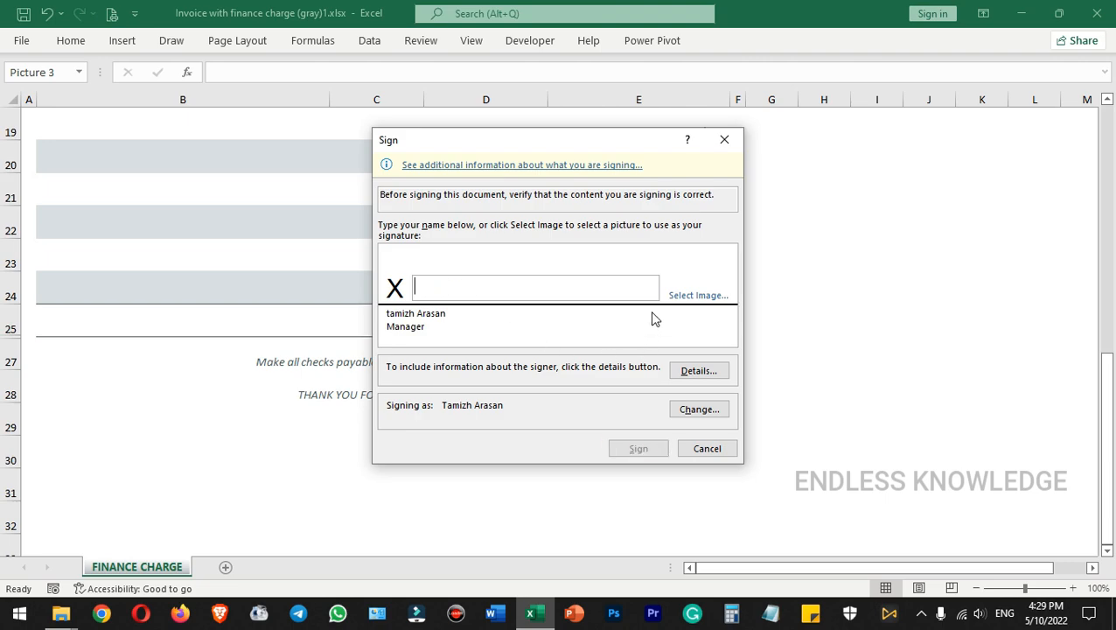
{"action": "left_click", "coordinate": [695, 298]}
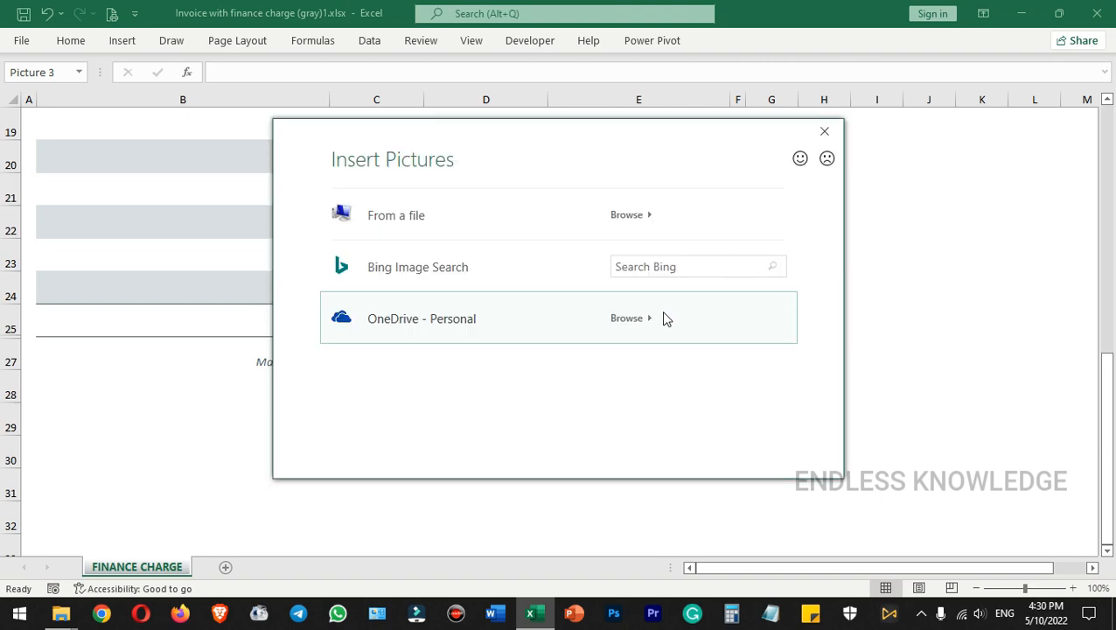
{"action": "left_click", "coordinate": [825, 134]}
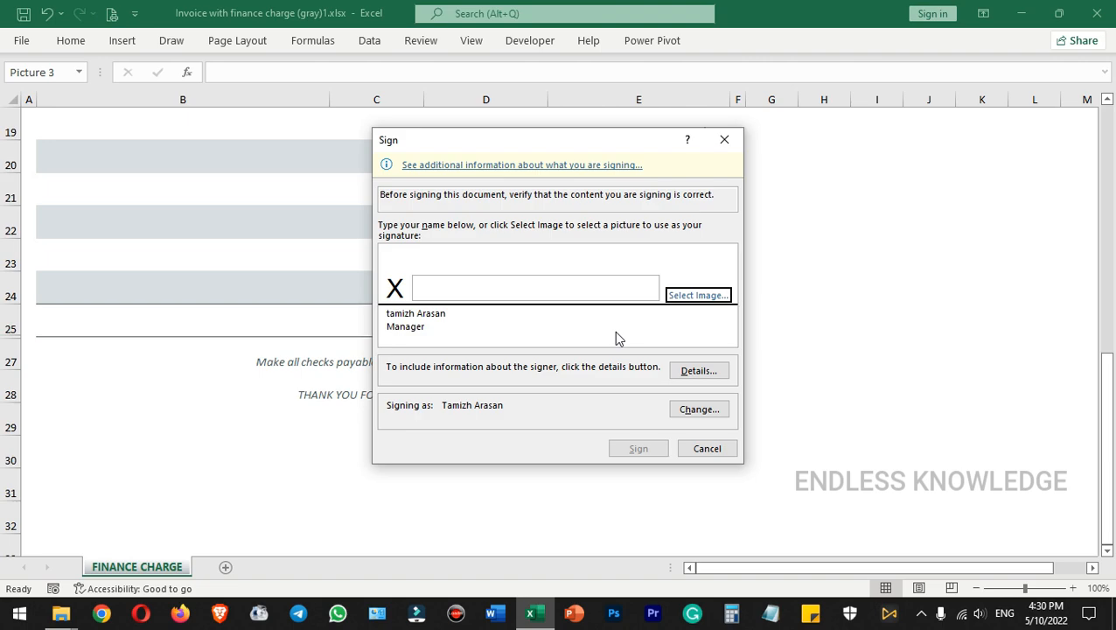
Open Paint and set up a calligraphy brush with the thickest line size and indigo as the drawing colour
{"action": "key", "text": "super"}
{"action": "type", "text": "paint"}
{"action": "key", "text": "Return"}
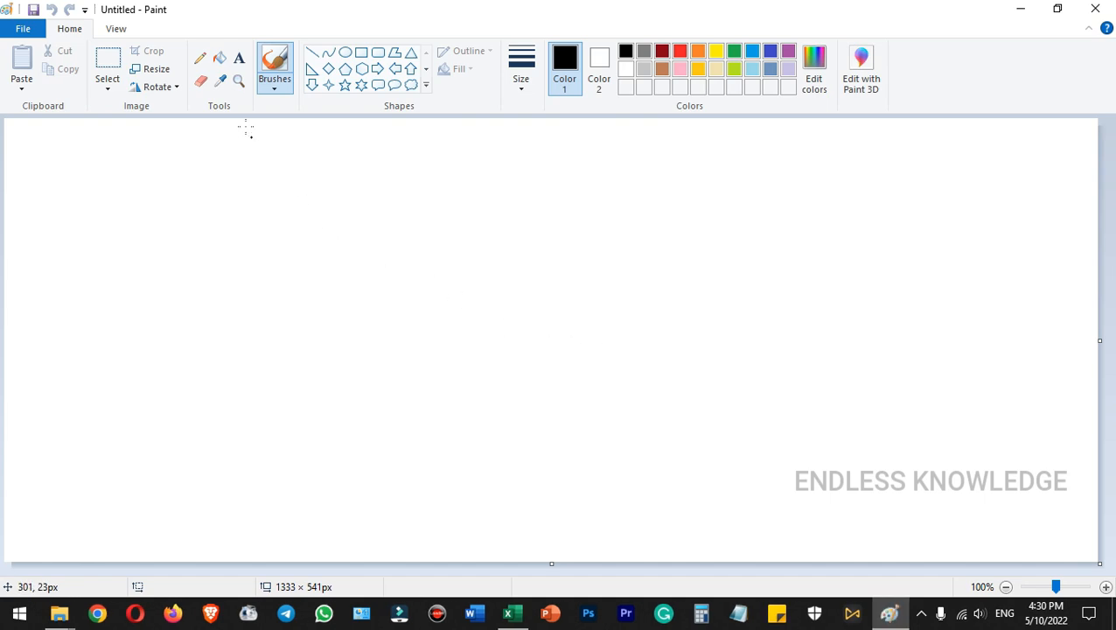
{"action": "left_click", "coordinate": [273, 85]}
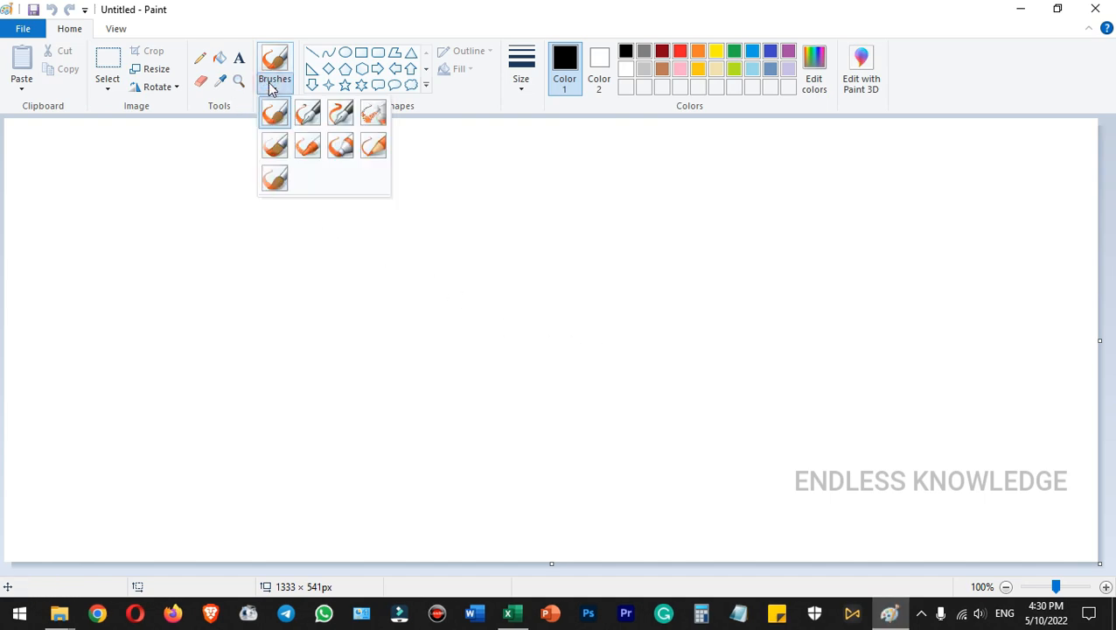
{"action": "left_click", "coordinate": [307, 115]}
{"action": "left_click", "coordinate": [522, 83]}
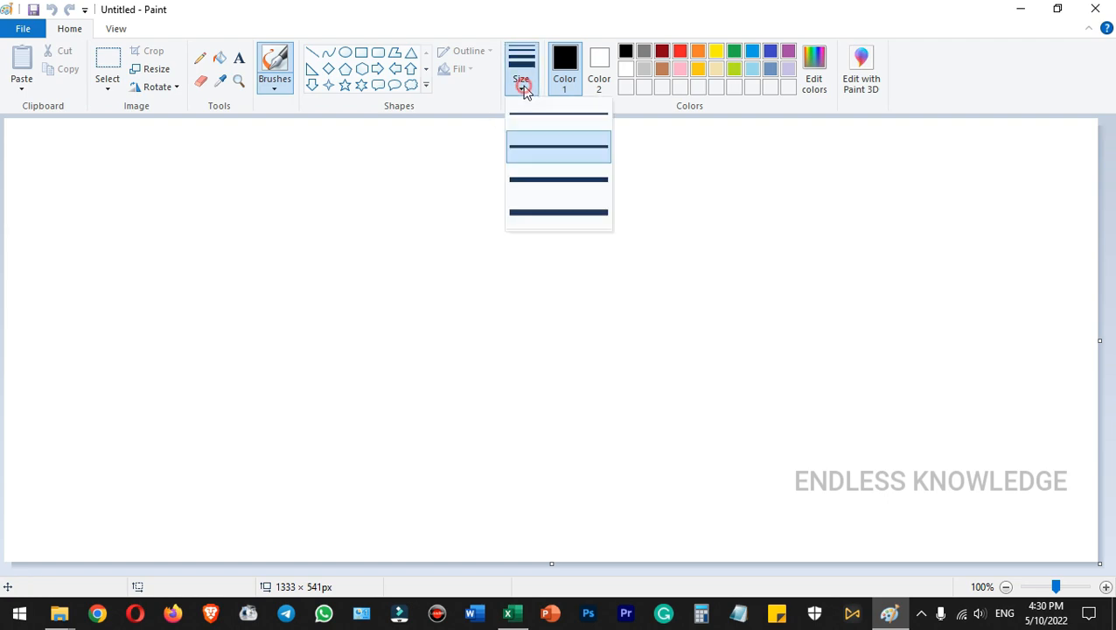
{"action": "left_click", "coordinate": [549, 212]}
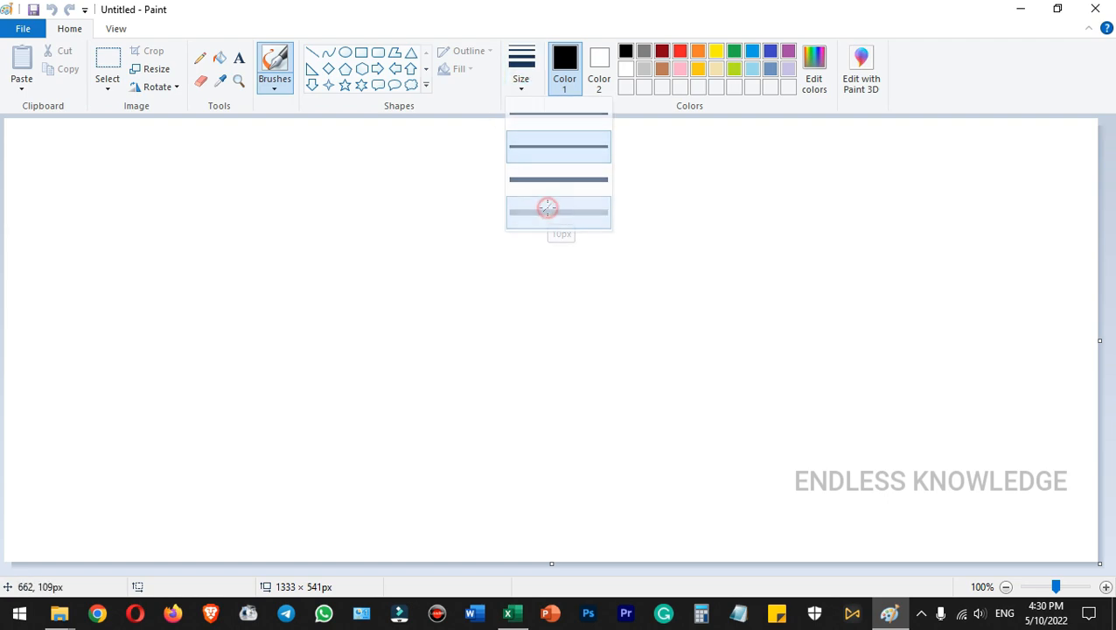
{"action": "left_click", "coordinate": [770, 53]}
Draw a handwritten signature that spans most of the canvas, undoing the first small attempt
{"action": "mouse_move", "coordinate": [295, 282]}
{"action": "left_mouse_down"}
{"action": "mouse_move", "coordinate": [369, 204]}
{"action": "mouse_move", "coordinate": [317, 290]}
{"action": "mouse_move", "coordinate": [379, 315]}
{"action": "mouse_move", "coordinate": [473, 321]}
{"action": "left_mouse_up"}
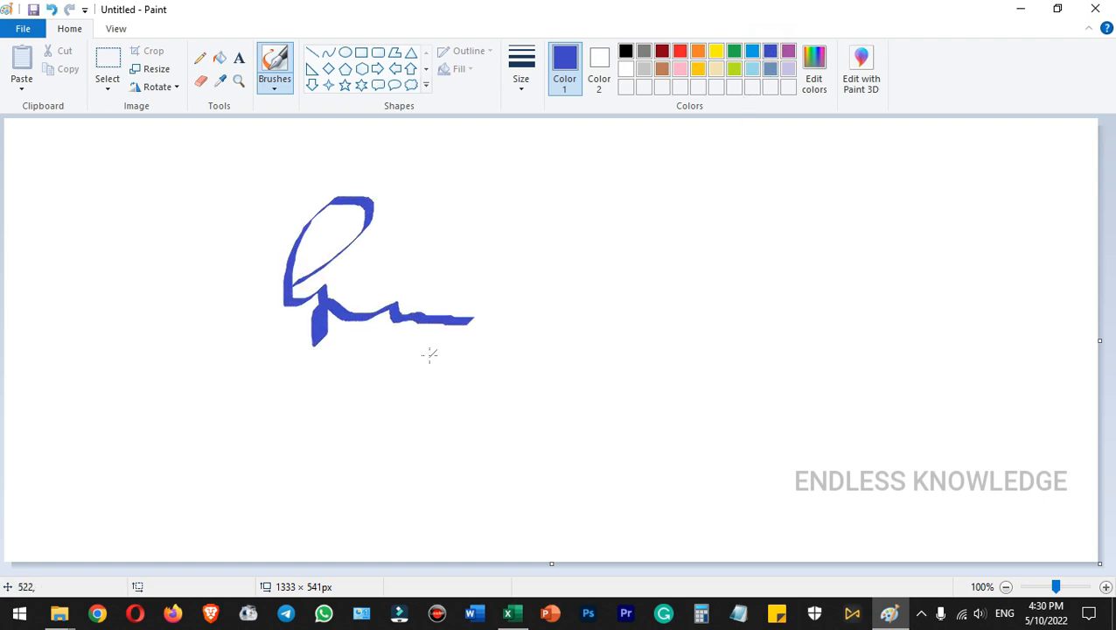
{"action": "key", "text": "ctrl+z"}
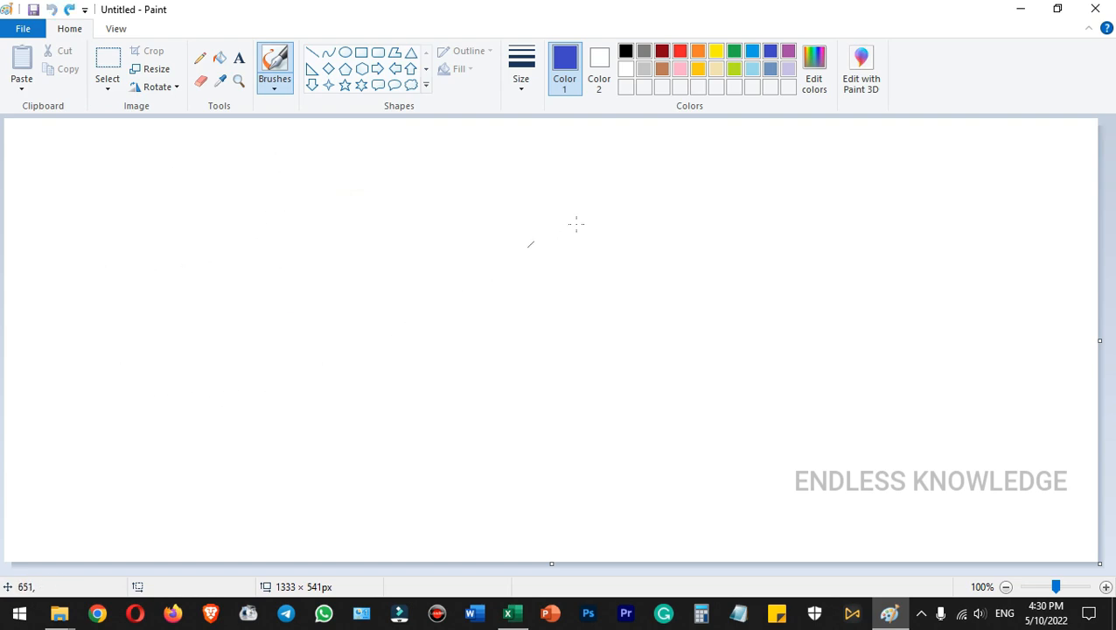
{"action": "mouse_move", "coordinate": [156, 287]}
{"action": "left_mouse_down"}
{"action": "mouse_move", "coordinate": [262, 150]}
{"action": "mouse_move", "coordinate": [336, 366]}
{"action": "mouse_move", "coordinate": [533, 416]}
{"action": "mouse_move", "coordinate": [750, 247]}
{"action": "left_mouse_up"}
{"action": "left_click_drag", "start_coordinate": [659, 424], "coordinate": [963, 491]}
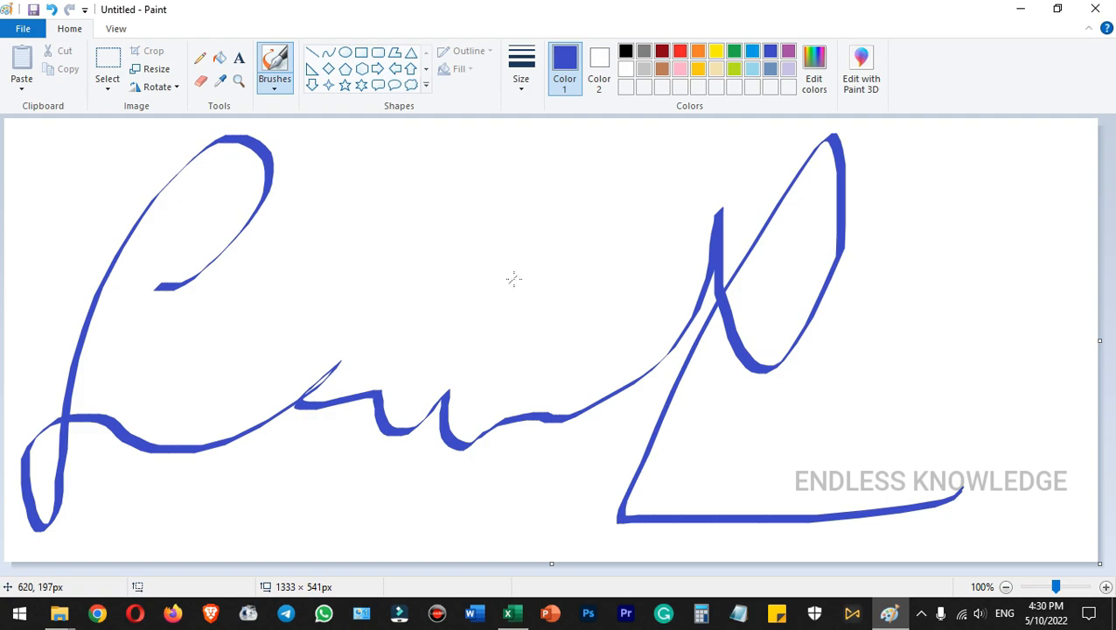
Save the signature drawing to the Desktop as a PNG file named Sign
{"action": "key", "text": "ctrl+s"}
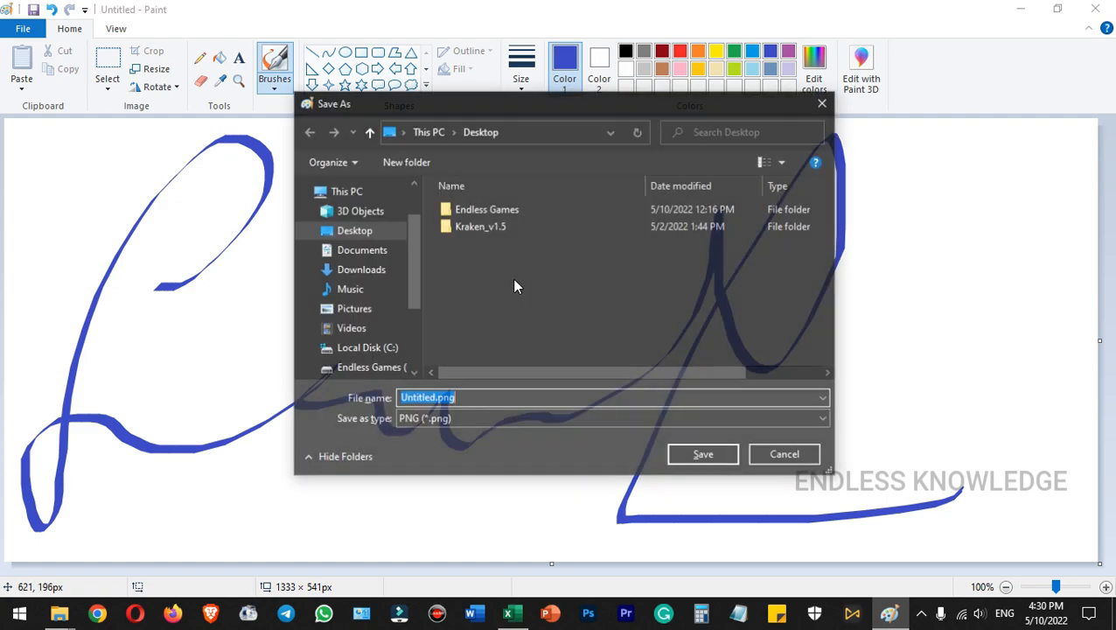
{"action": "left_click", "coordinate": [368, 237]}
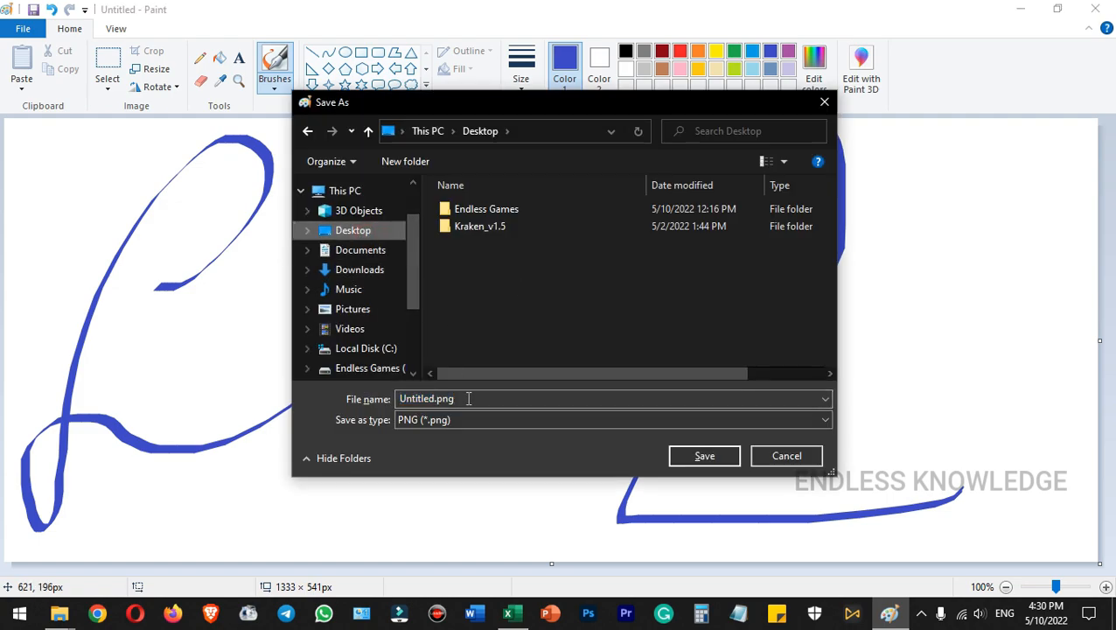
{"action": "left_click_drag", "start_coordinate": [468, 399], "coordinate": [378, 400]}
{"action": "type", "text": "Sign"}
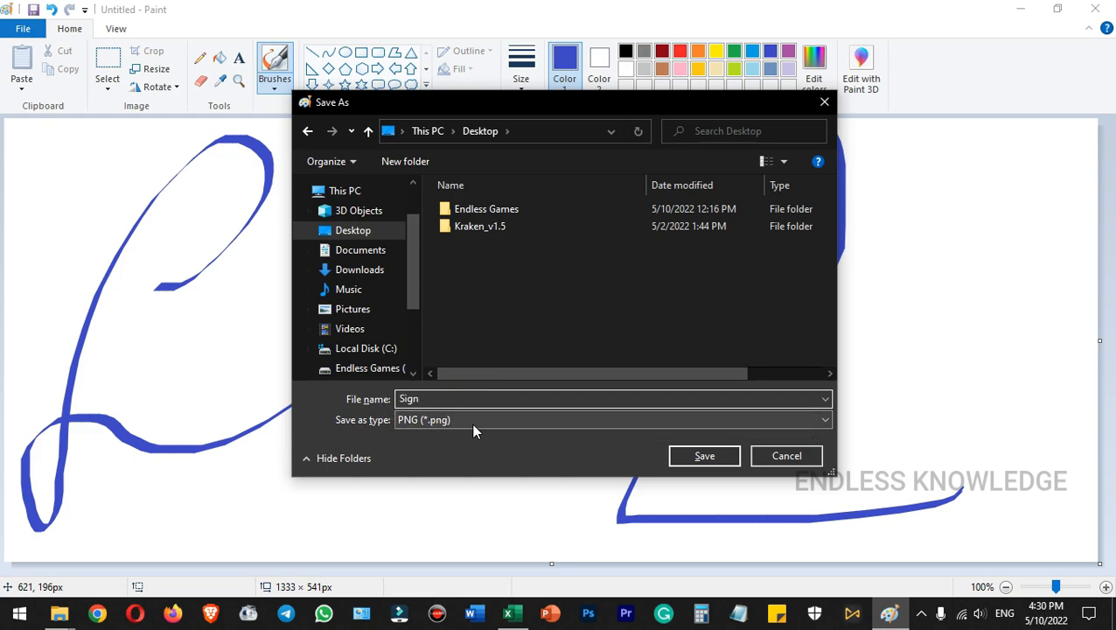
{"action": "left_click", "coordinate": [673, 461]}
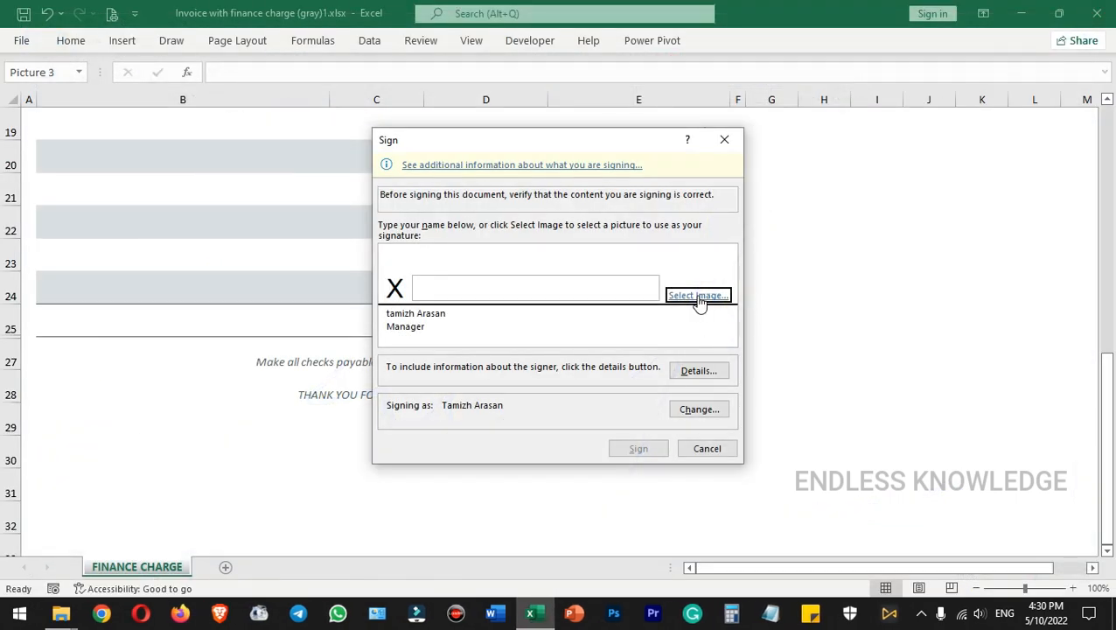
Back in Excel, use Sign.png from the Desktop as the signature image for the signature line
{"action": "left_click", "coordinate": [699, 301]}
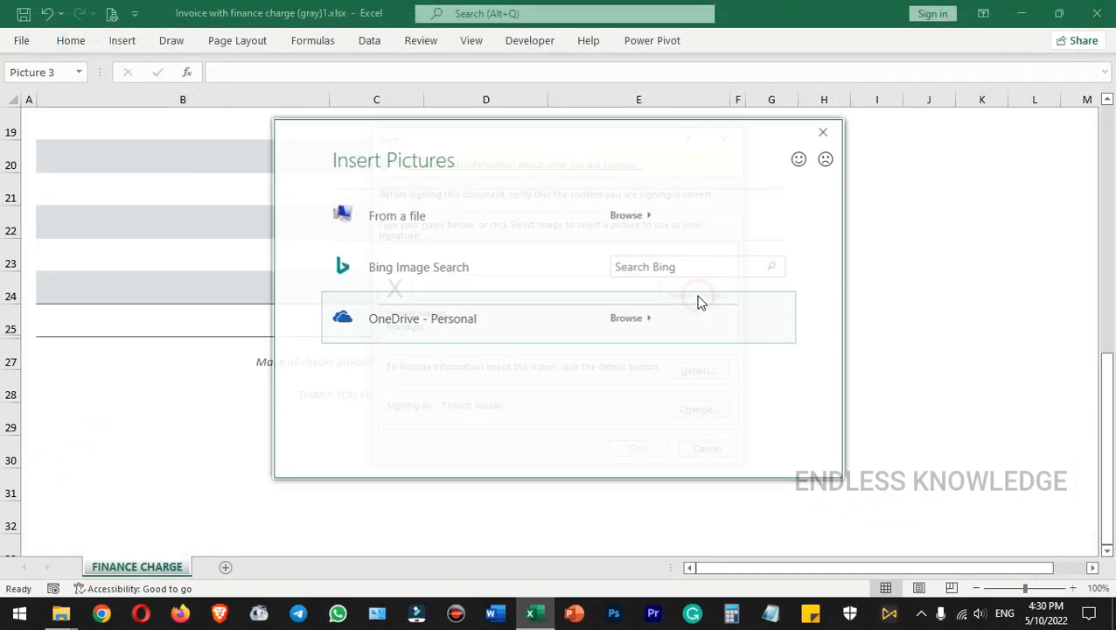
{"action": "left_click", "coordinate": [636, 221]}
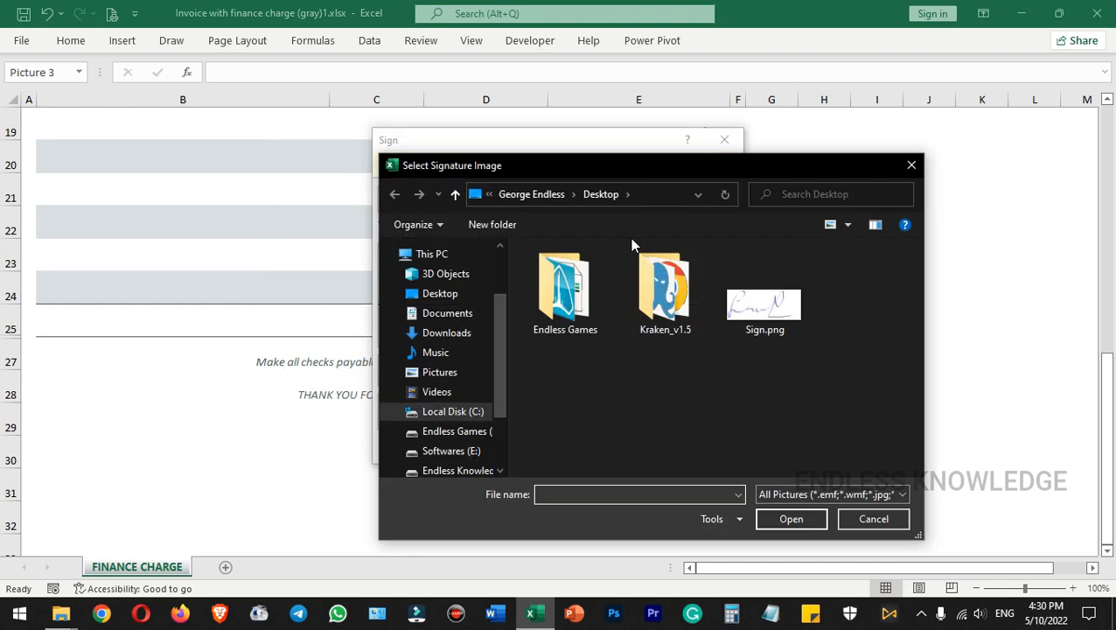
{"action": "left_click", "coordinate": [768, 302]}
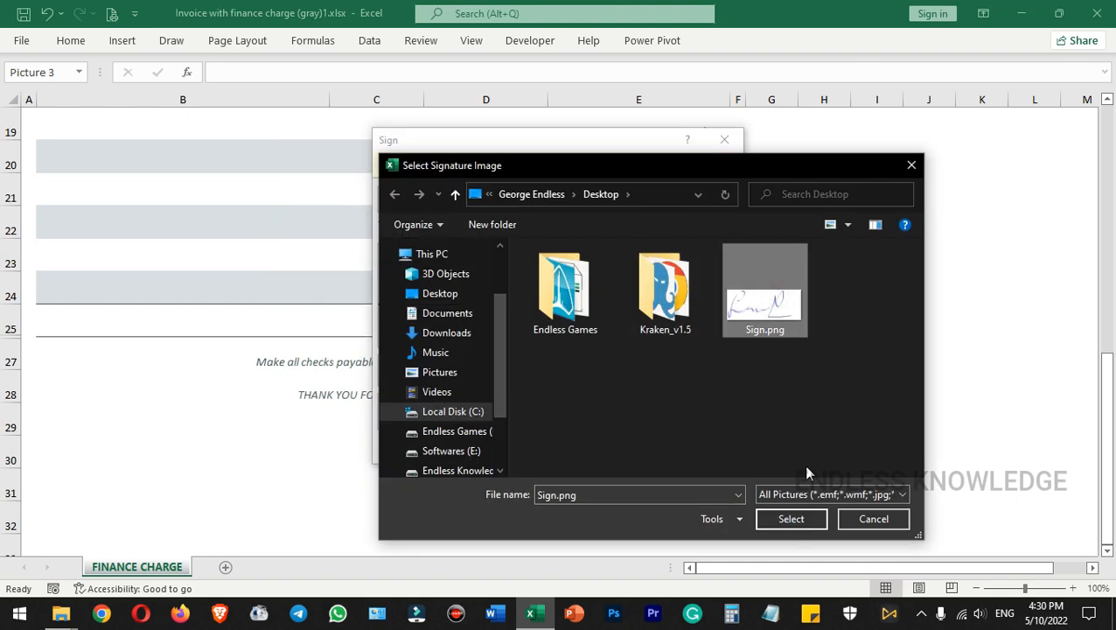
{"action": "left_click", "coordinate": [784, 522]}
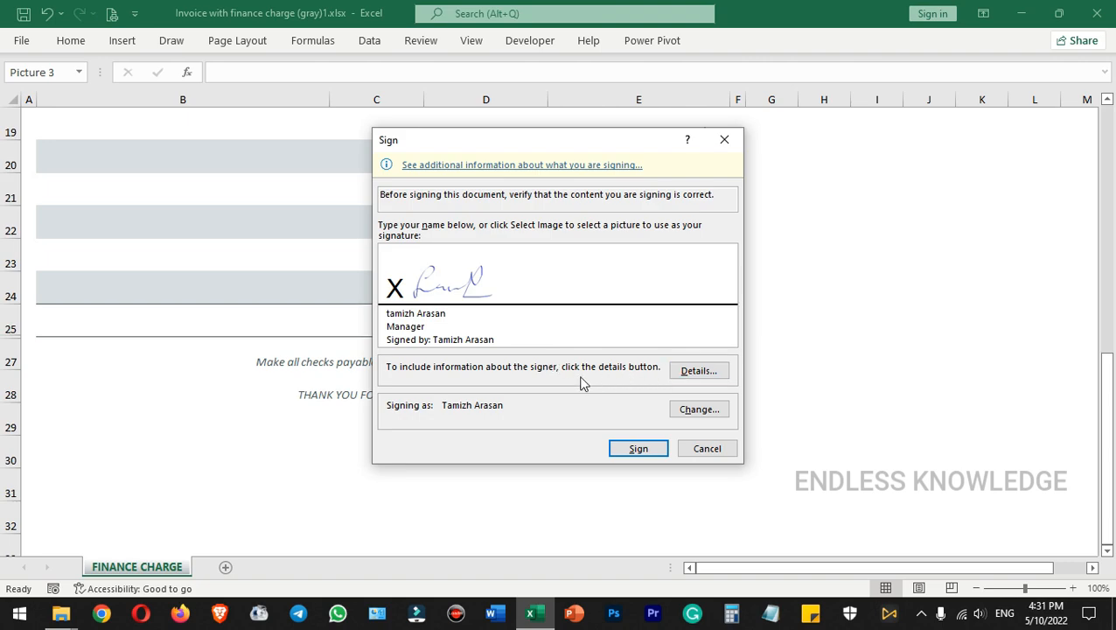
Add signer details with the role Manager, city Salem and country India
{"action": "left_click", "coordinate": [693, 371]}
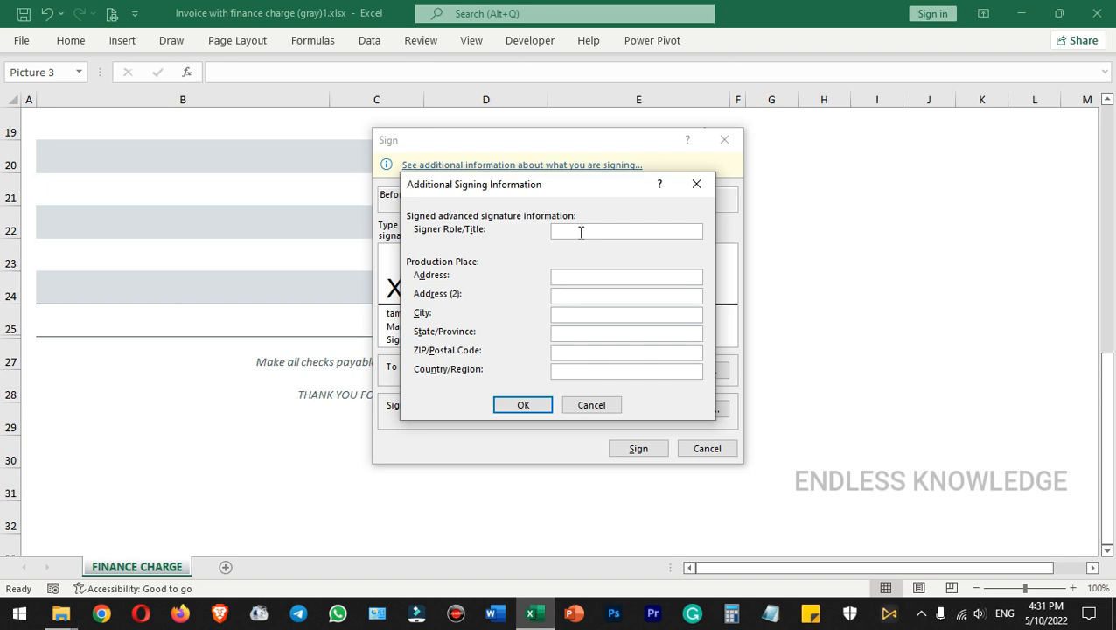
{"action": "left_click", "coordinate": [574, 313]}
{"action": "left_click", "coordinate": [594, 368]}
{"action": "left_click", "coordinate": [592, 318]}
{"action": "left_click", "coordinate": [594, 229]}
{"action": "left_click", "coordinate": [522, 406]}
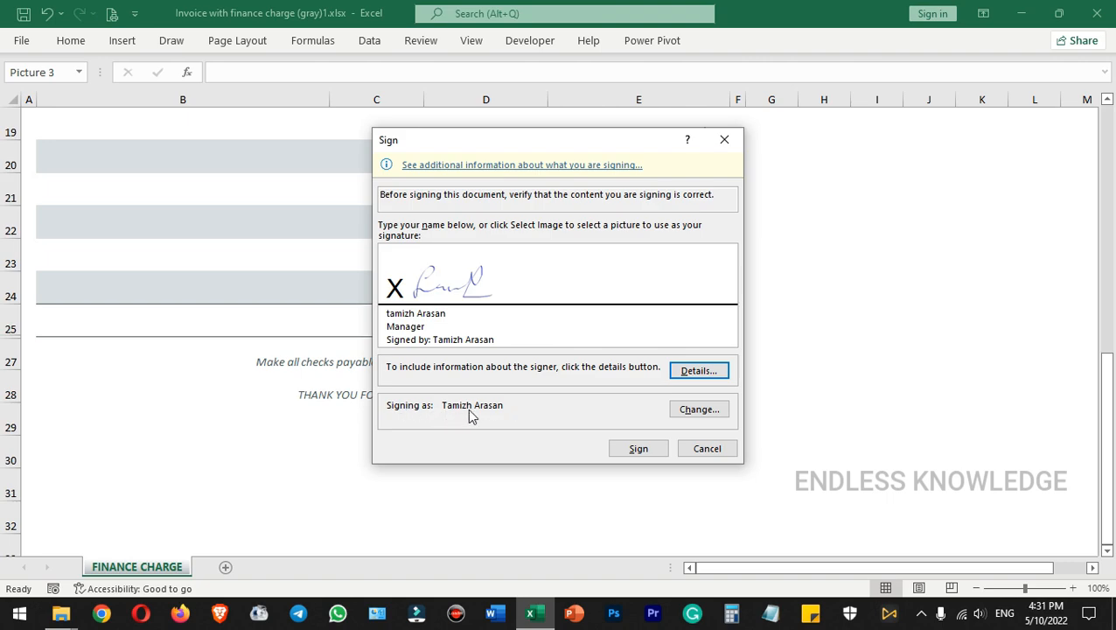
Check the available signing certificates and create a second self-signed certificate with SELFCERT, named with another person's full name
{"action": "left_click", "coordinate": [690, 410]}
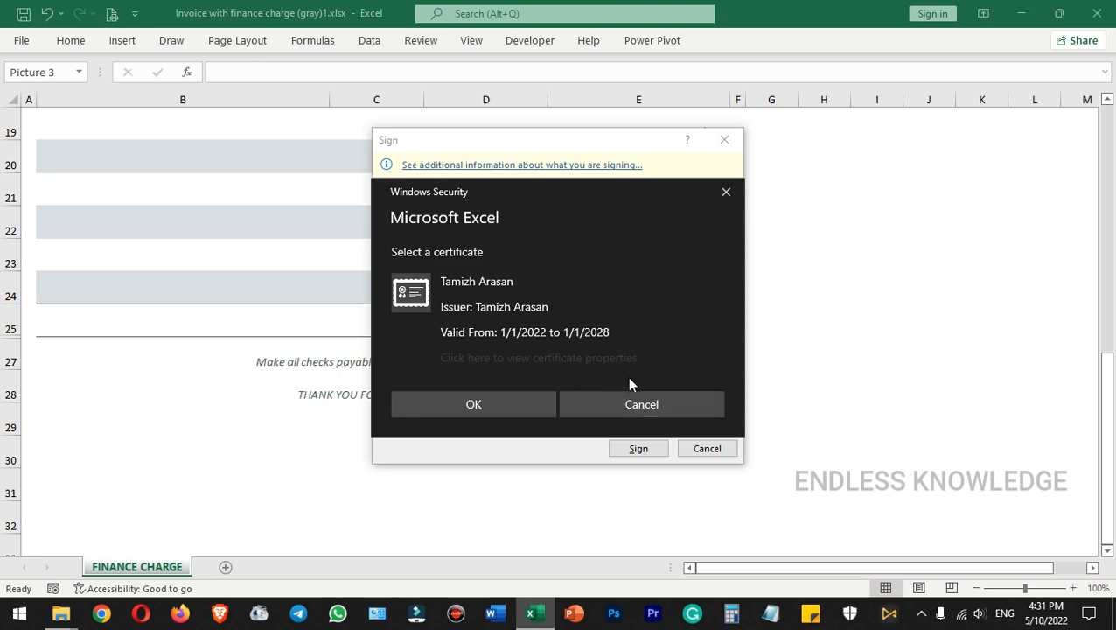
{"action": "left_click", "coordinate": [643, 403]}
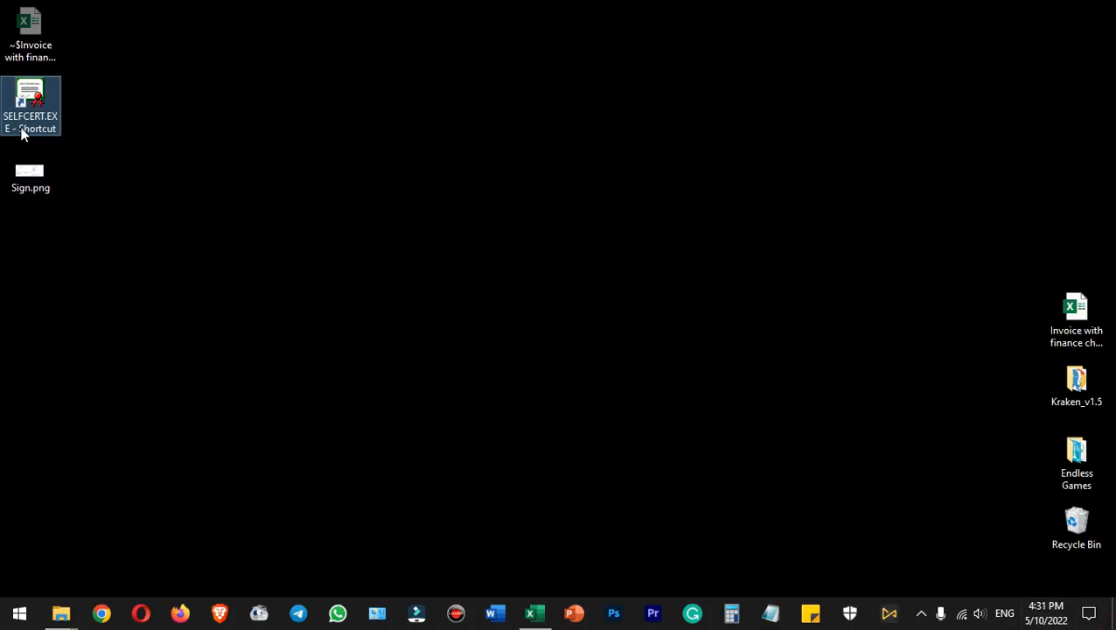
{"action": "double_click", "coordinate": [30, 96]}
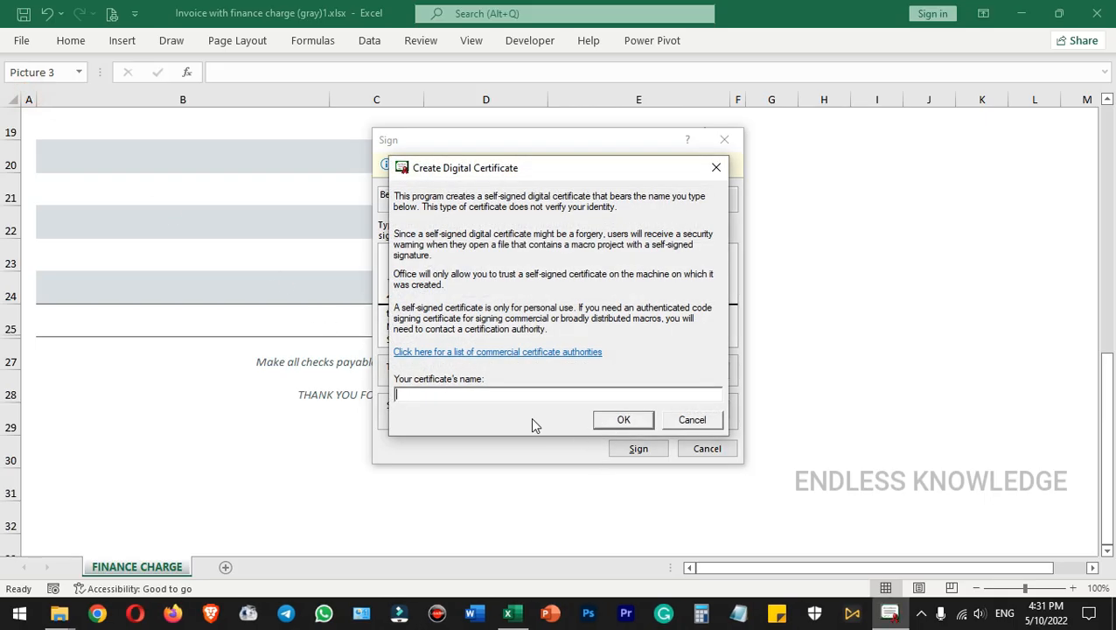
{"action": "left_click", "coordinate": [622, 420]}
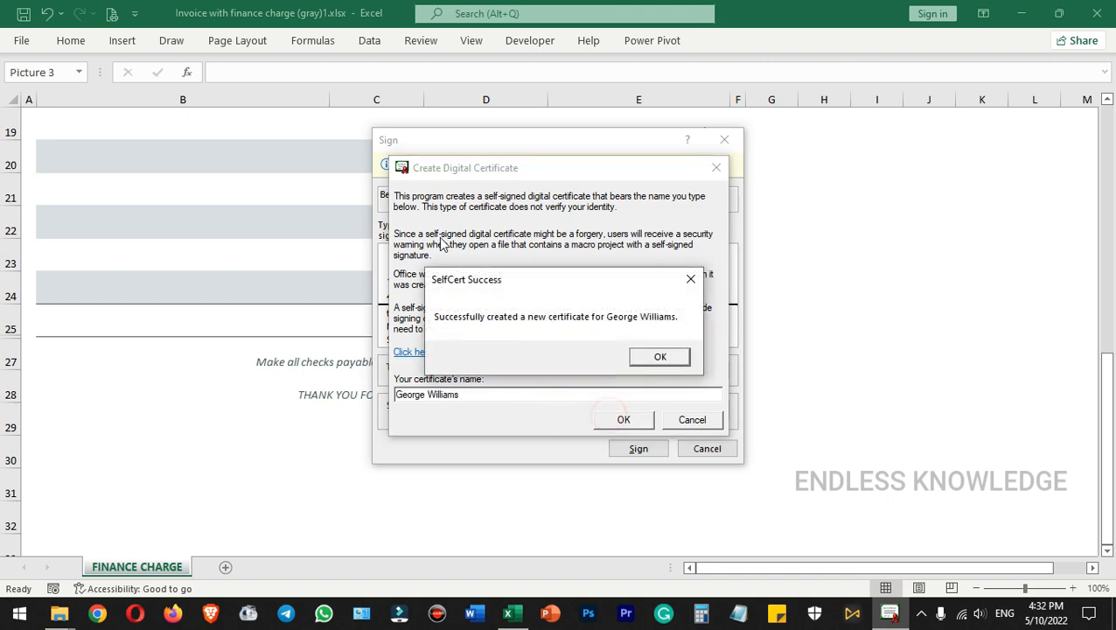
{"action": "left_click", "coordinate": [641, 357]}
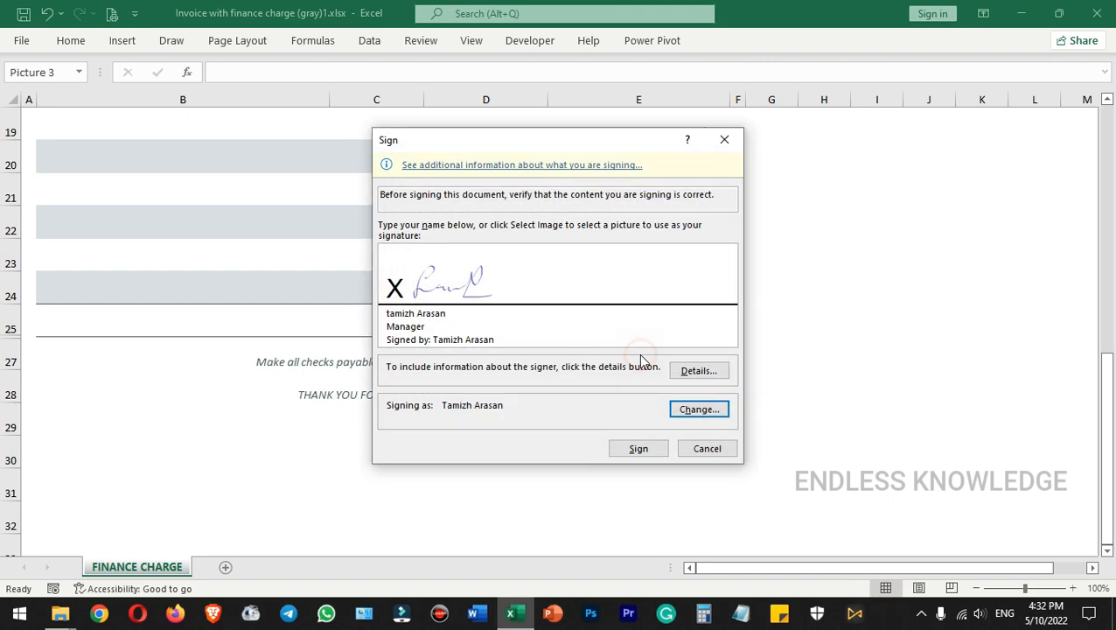
Review the expanded list of signing certificates and decline to use the unverified certificate
{"action": "left_click", "coordinate": [682, 410]}
{"action": "left_click", "coordinate": [430, 434]}
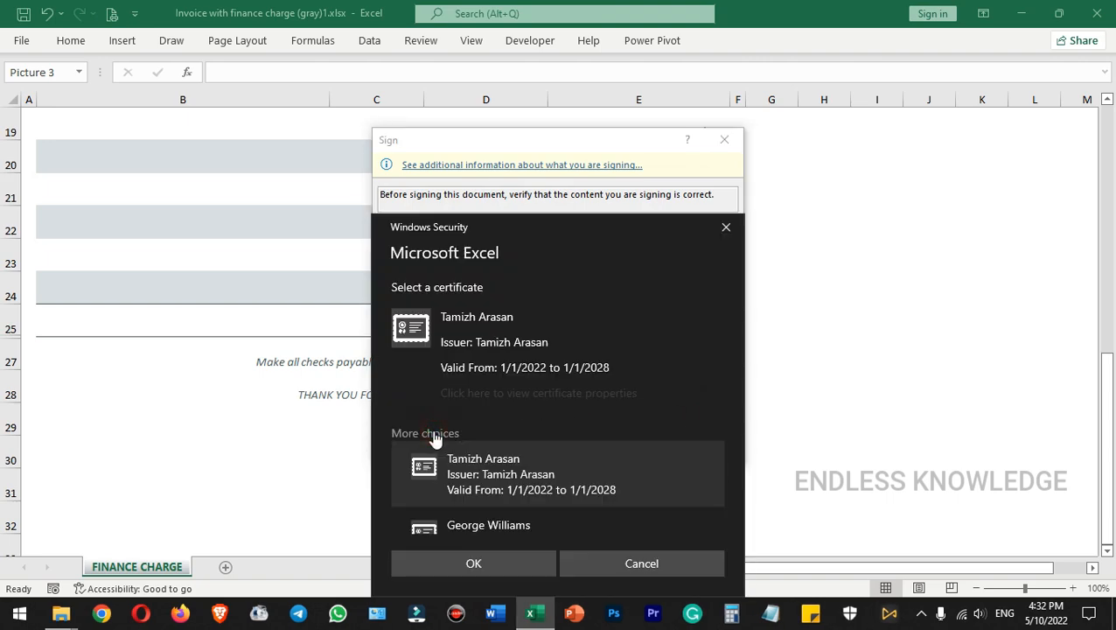
{"action": "scroll", "coordinate": [518, 465], "scroll_direction": "down", "scroll_amount": 1}
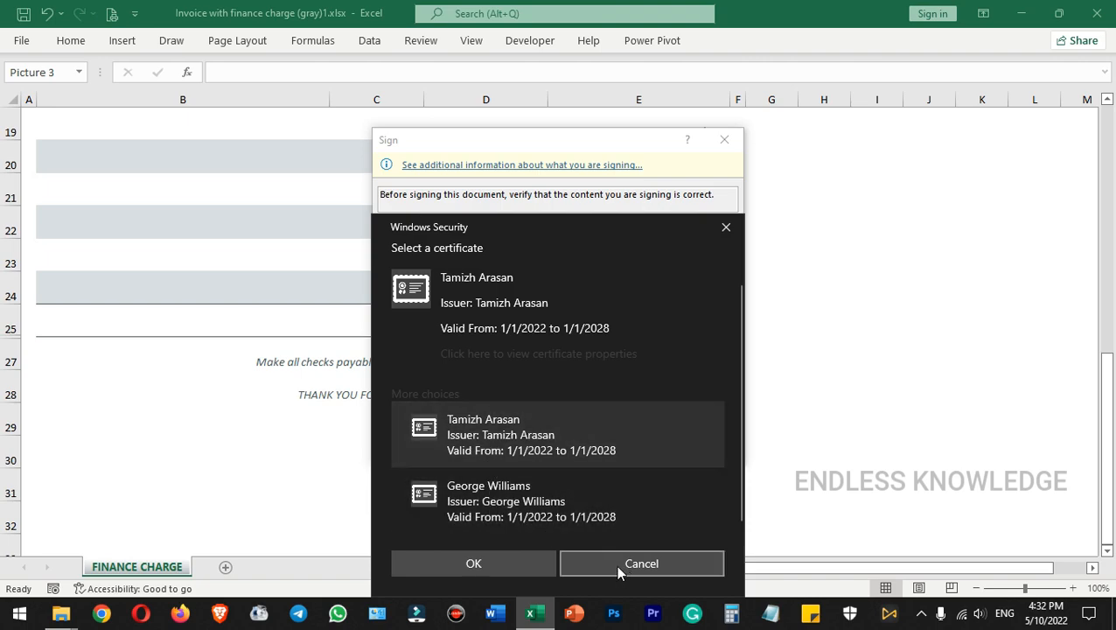
{"action": "left_click", "coordinate": [523, 565]}
{"action": "left_click", "coordinate": [602, 358]}
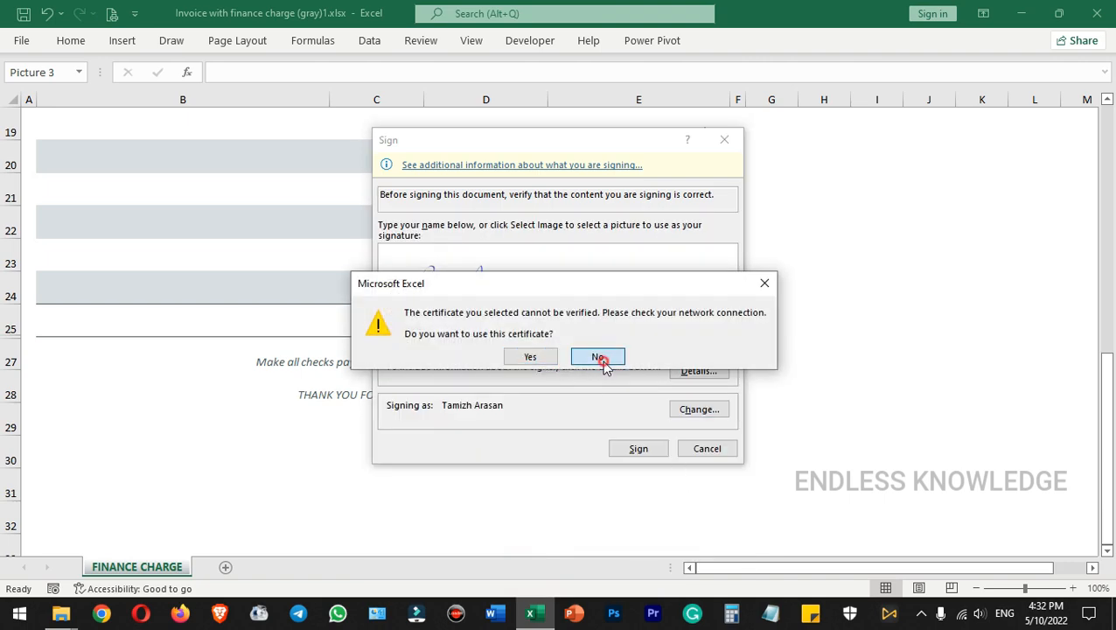
{"action": "left_click", "coordinate": [649, 475]}
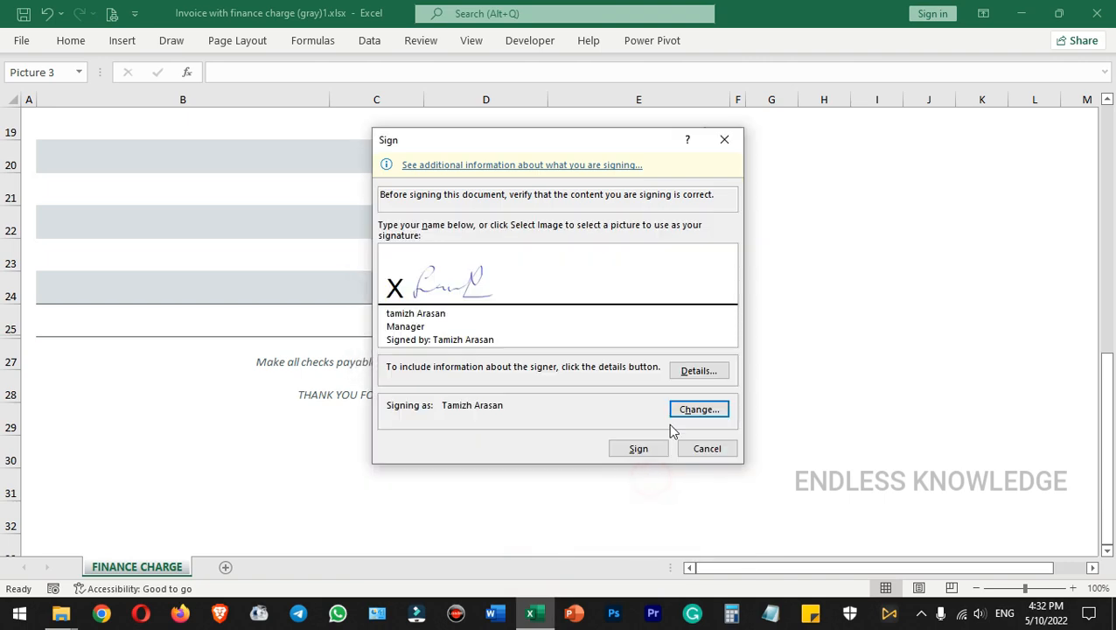
Sign the invoice with the current signer's certificate, agreeing to use it although it cannot be verified
{"action": "left_click", "coordinate": [636, 456]}
{"action": "left_click", "coordinate": [537, 360]}
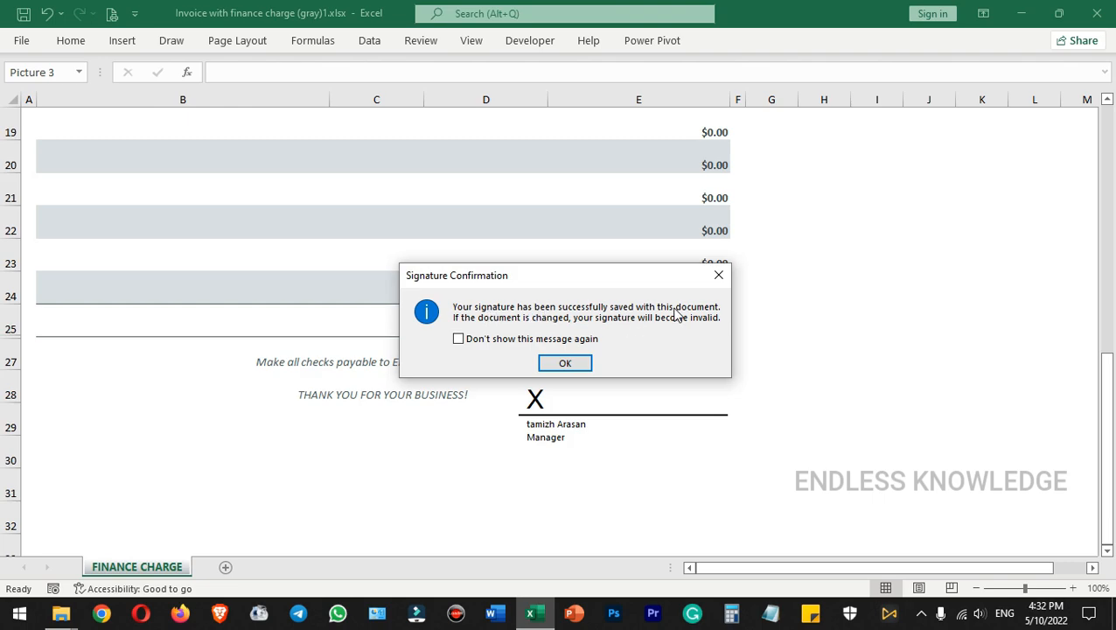
{"action": "left_click", "coordinate": [578, 361]}
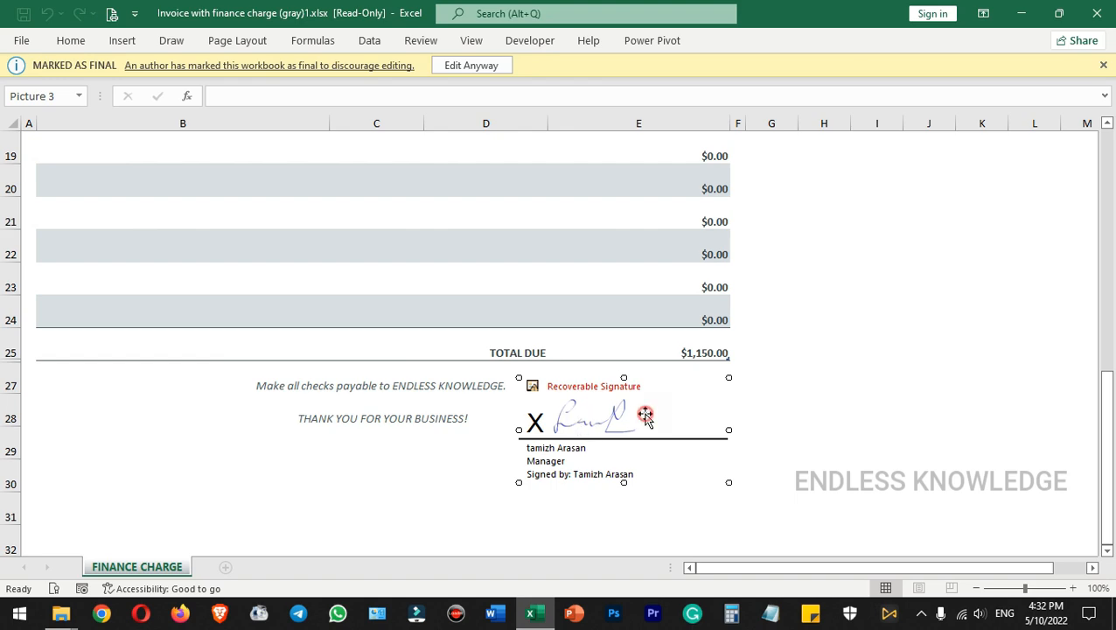
Trust the signer's identity from the signature's details and deselect the signature line
{"action": "right_click", "coordinate": [594, 420]}
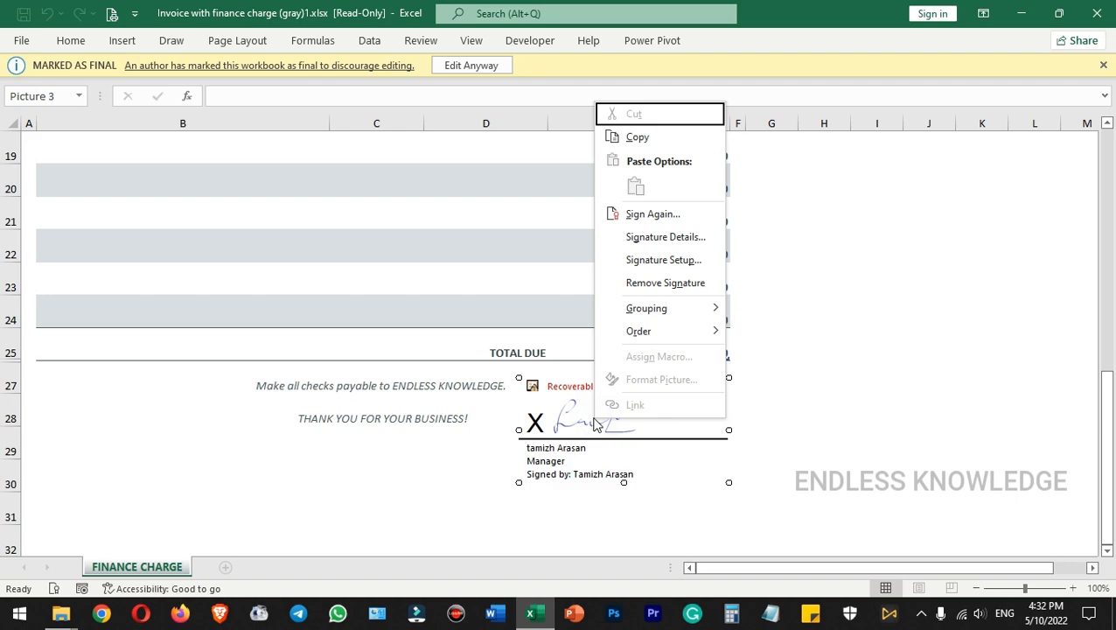
{"action": "left_click", "coordinate": [651, 243]}
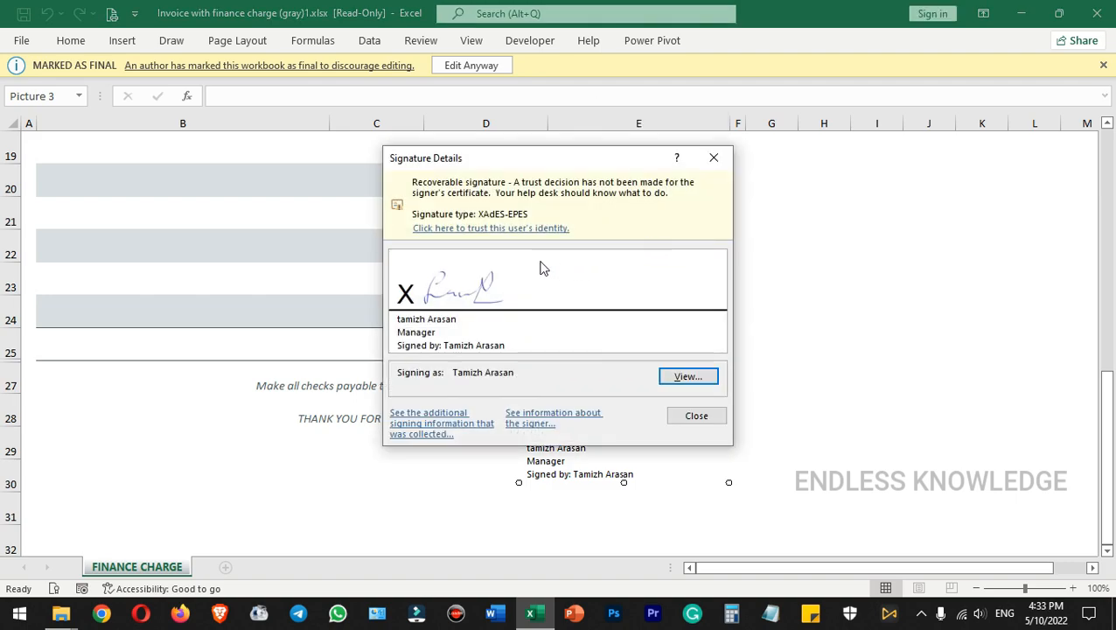
{"action": "left_click", "coordinate": [499, 231]}
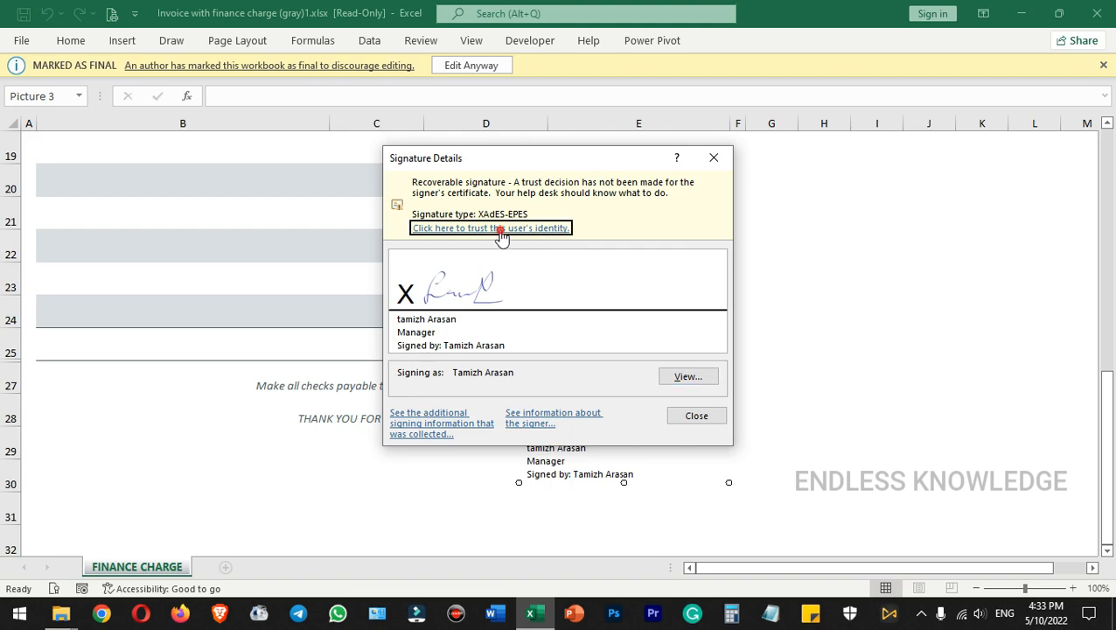
{"action": "left_click", "coordinate": [696, 416]}
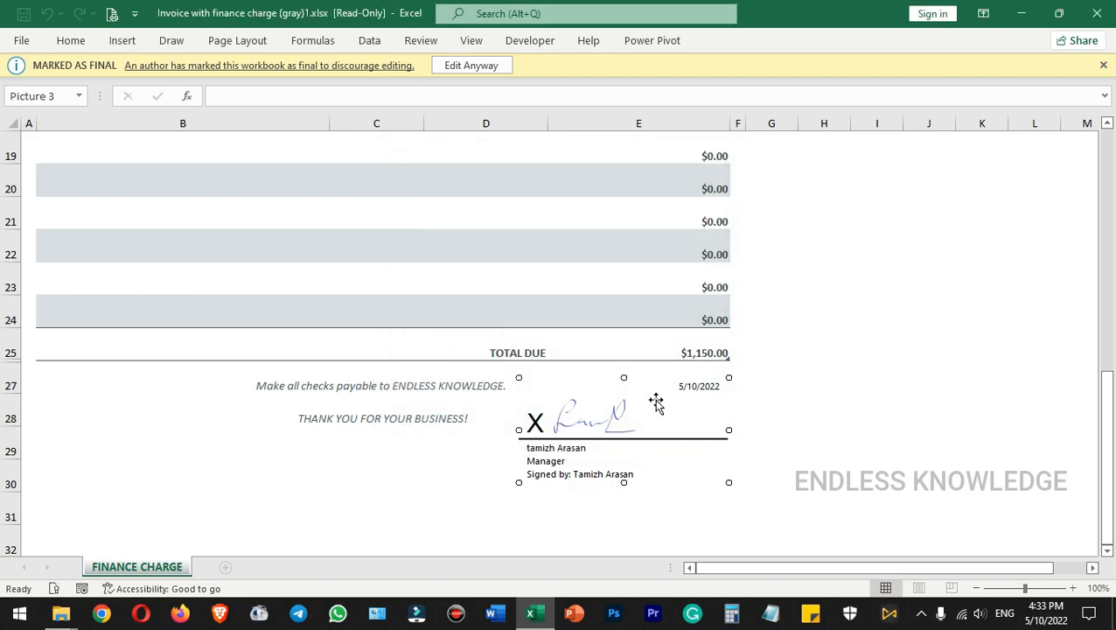
{"action": "left_click", "coordinate": [763, 414]}
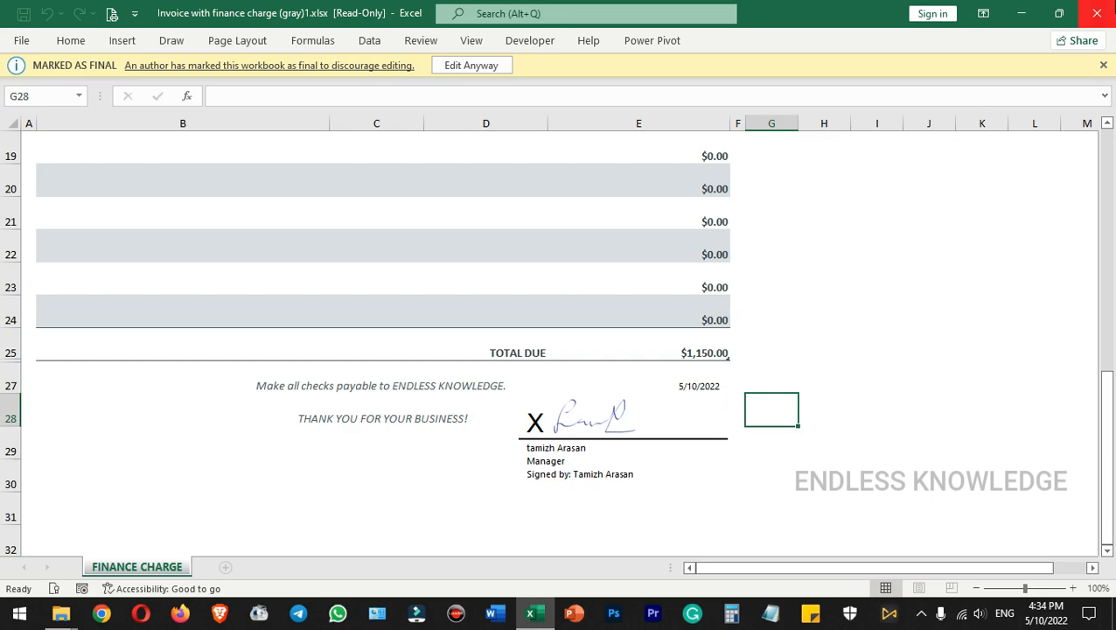
Close the signed invoice workbook and reopen it from the desktop
{"action": "left_click", "coordinate": [1097, 13]}
{"action": "left_click", "coordinate": [335, 291]}
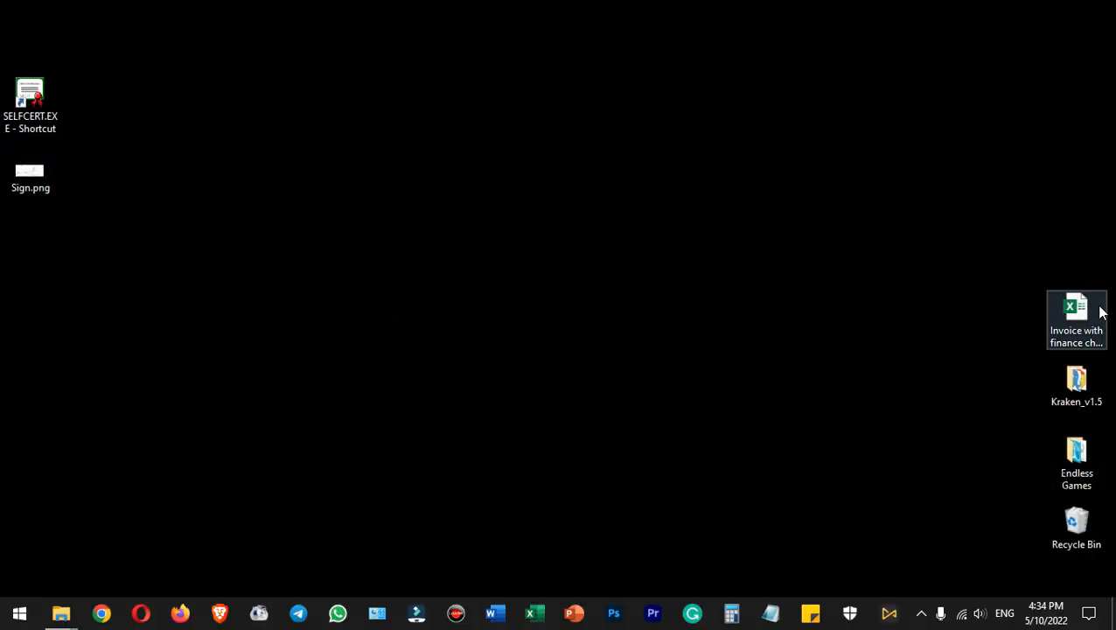
{"action": "double_click", "coordinate": [1083, 308]}
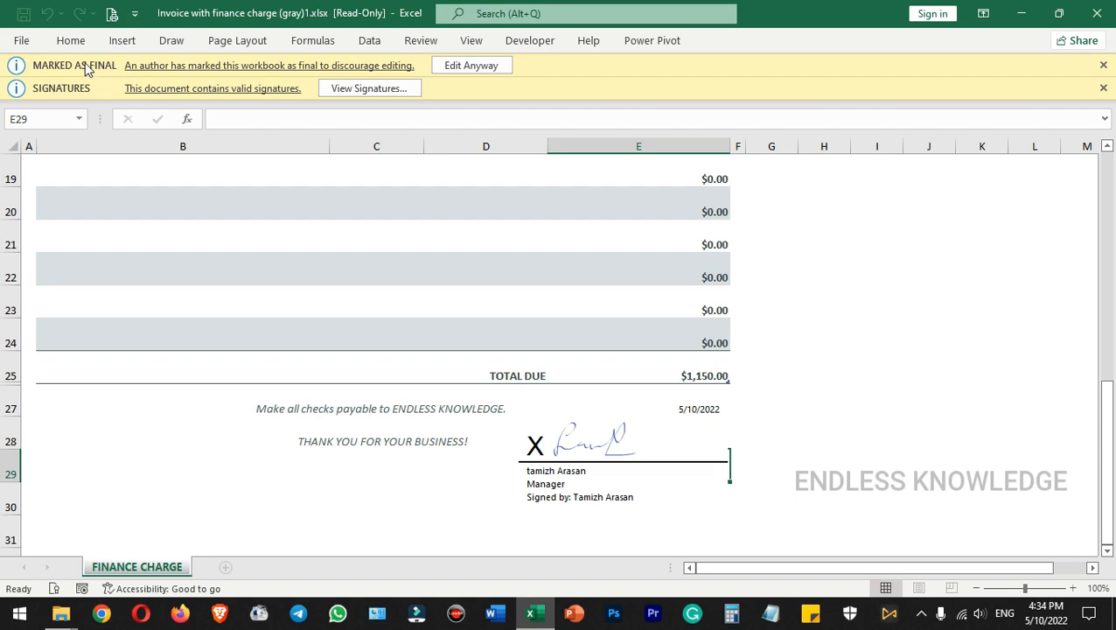
Check which formatting and insertion commands are available in the signed workbook
{"action": "left_click", "coordinate": [70, 43]}
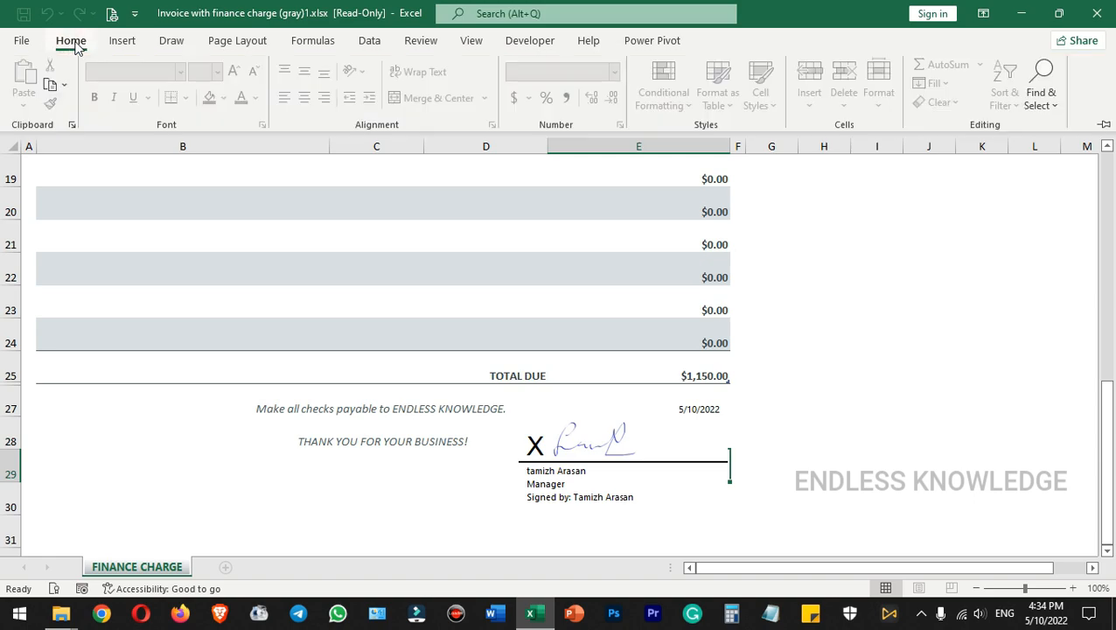
{"action": "left_click", "coordinate": [122, 41]}
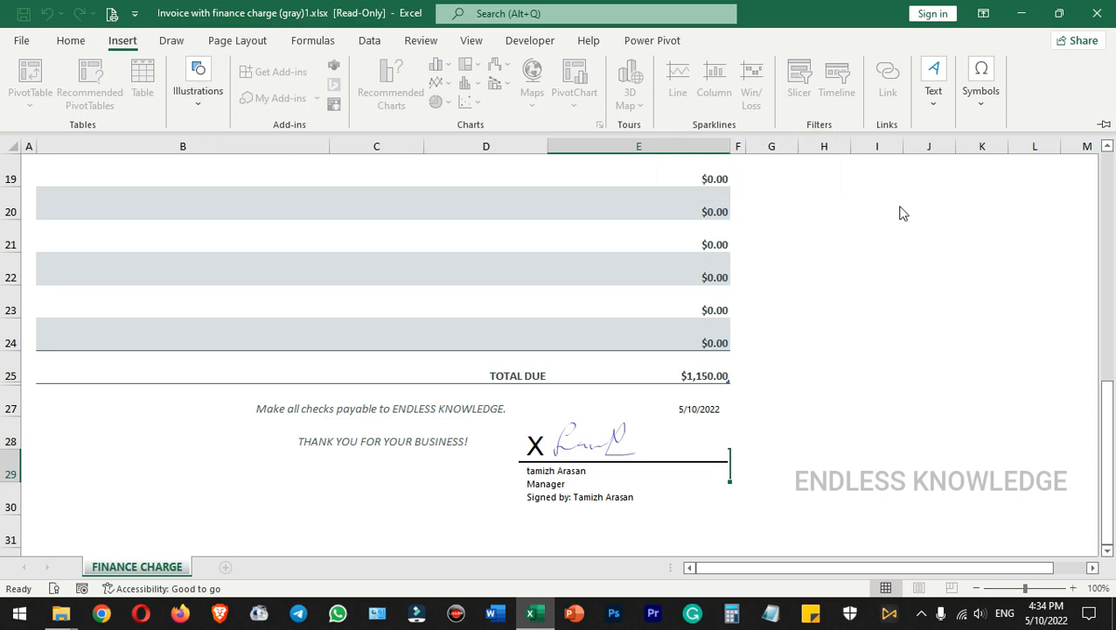
{"action": "left_click", "coordinate": [962, 211]}
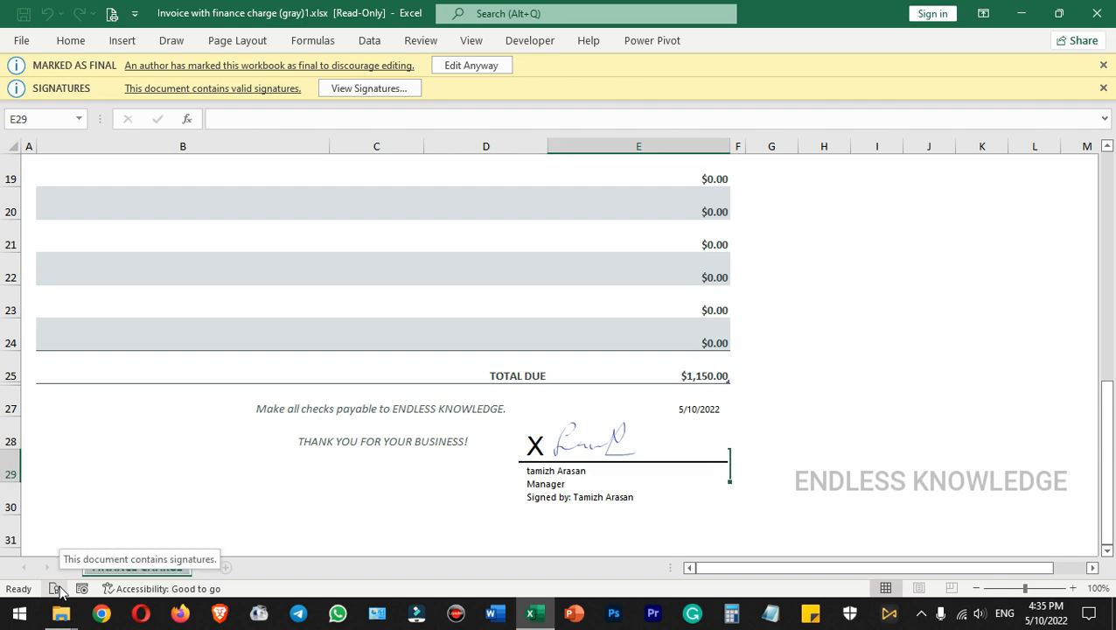
View the workbook's list of signatures and widen it enough to read the full signer name
{"action": "left_click", "coordinate": [371, 89]}
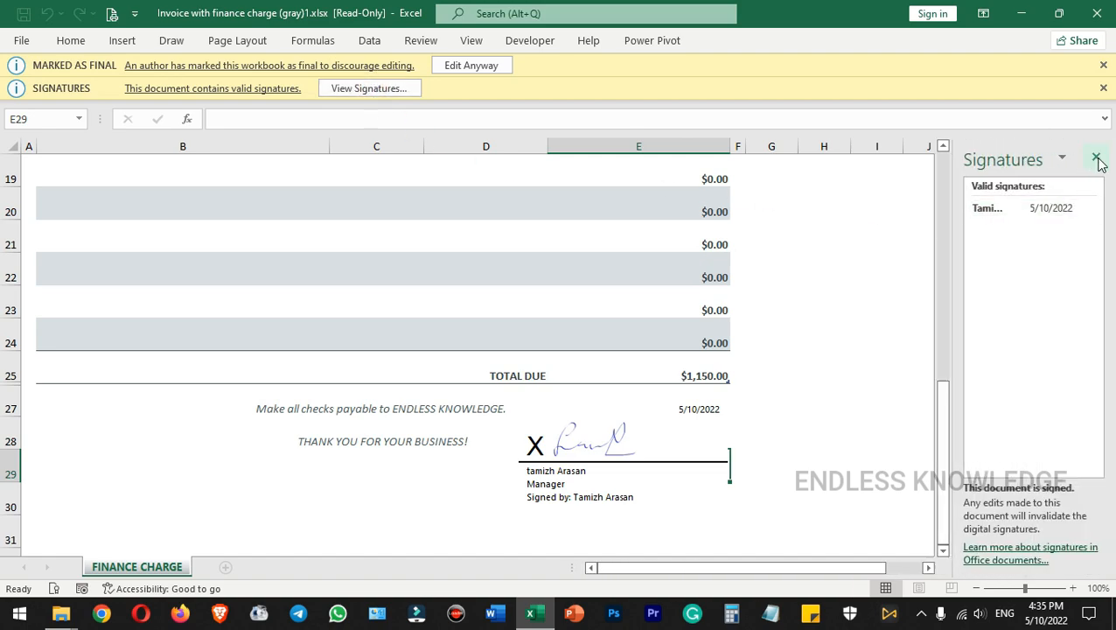
{"action": "left_click", "coordinate": [1097, 159]}
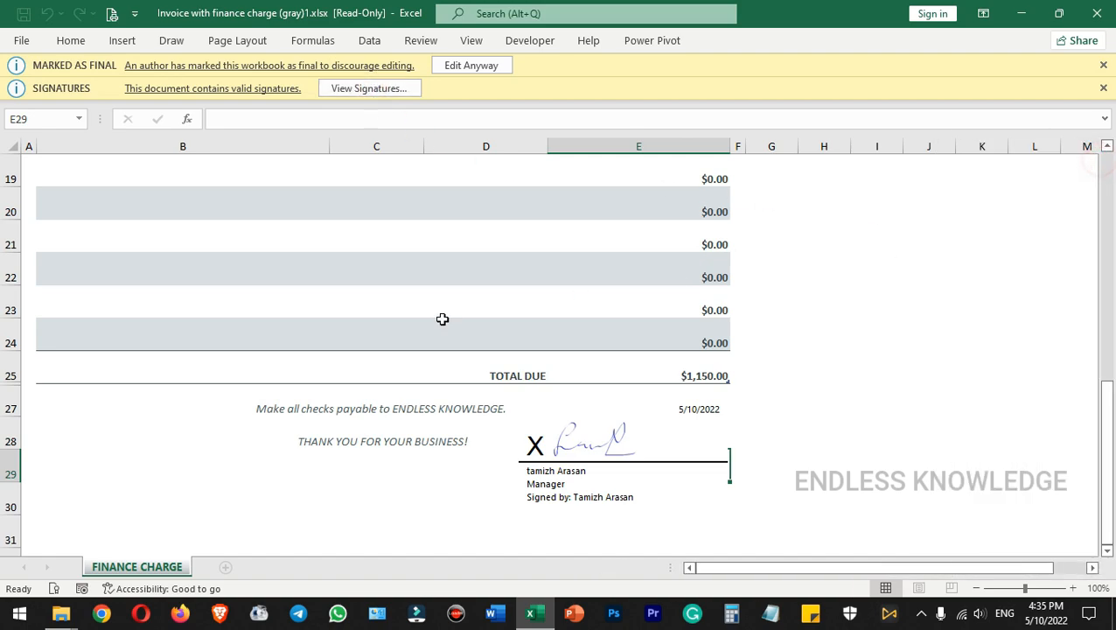
{"action": "left_click", "coordinate": [54, 589]}
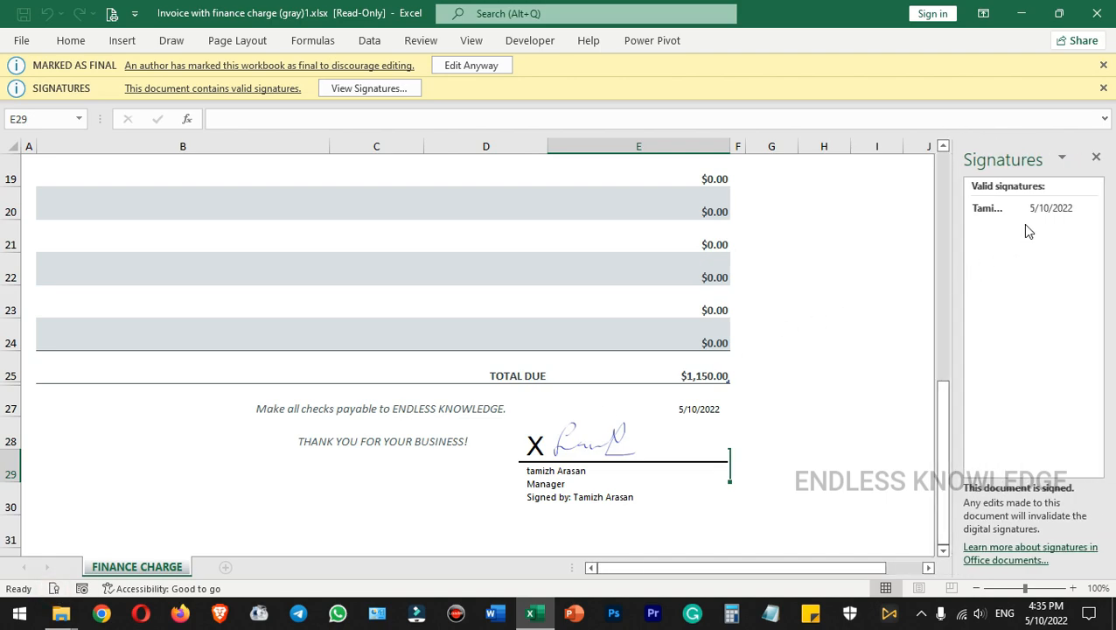
{"action": "left_click_drag", "start_coordinate": [951, 241], "coordinate": [846, 241]}
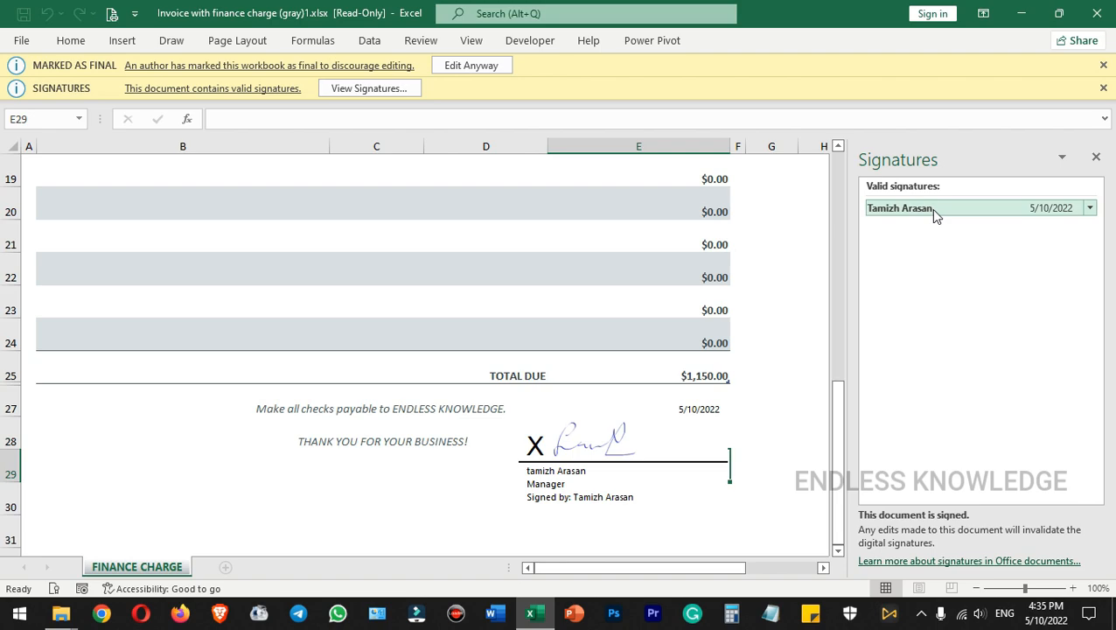
Review the details of the listed signature, including the signer's role and production place
{"action": "left_click", "coordinate": [1010, 215]}
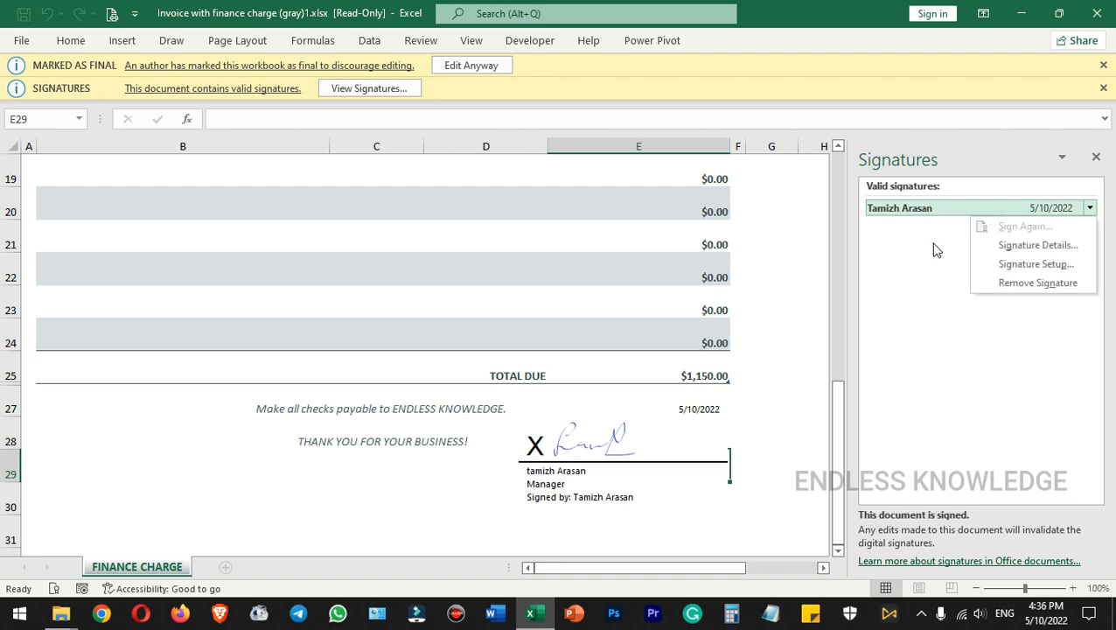
{"action": "left_click", "coordinate": [1095, 209]}
{"action": "left_click", "coordinate": [1095, 208]}
{"action": "left_click", "coordinate": [1041, 246]}
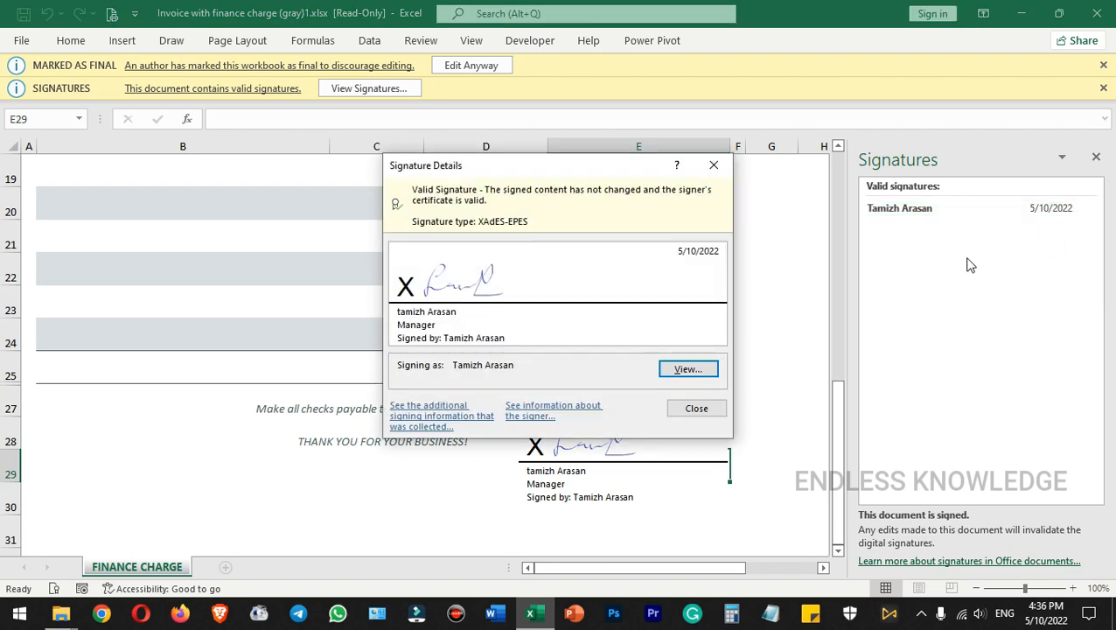
{"action": "left_click", "coordinate": [564, 415]}
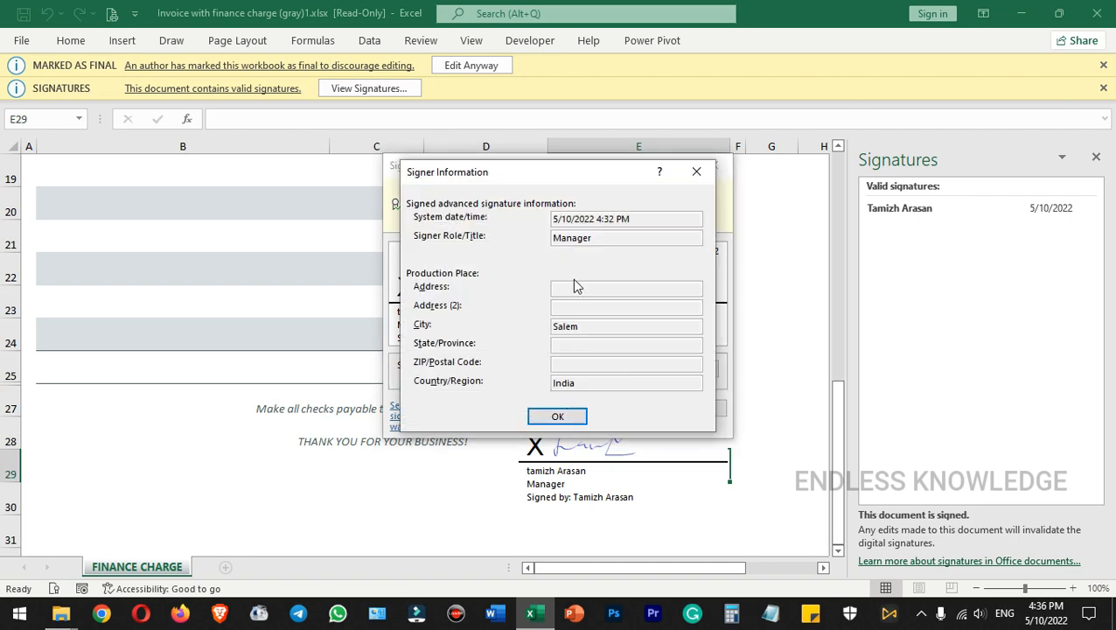
{"action": "left_click", "coordinate": [564, 417]}
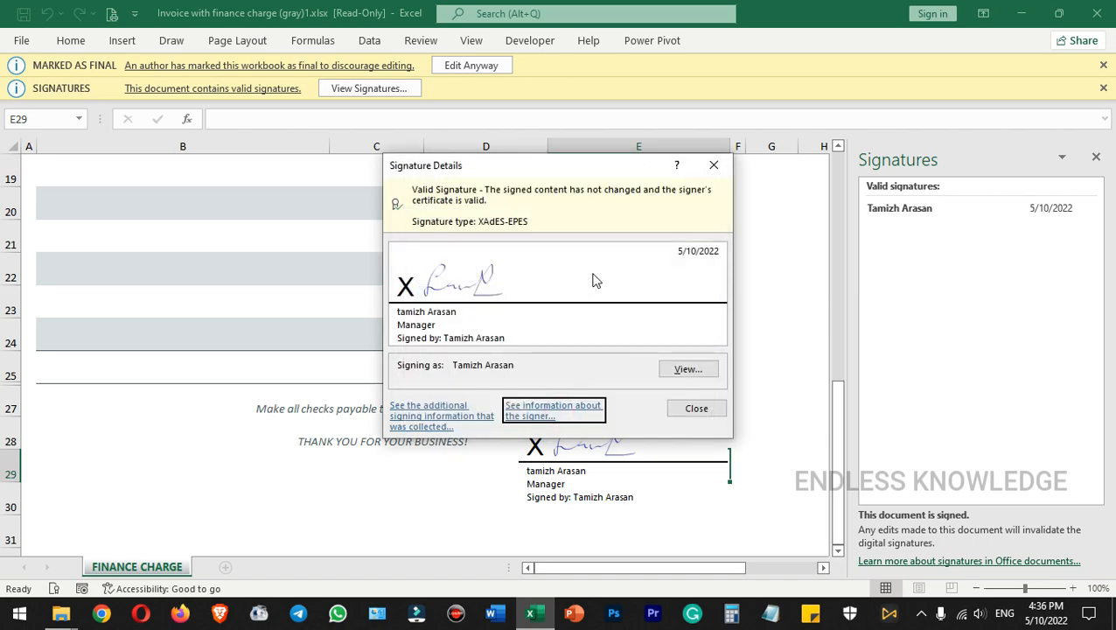
{"action": "left_click", "coordinate": [704, 408]}
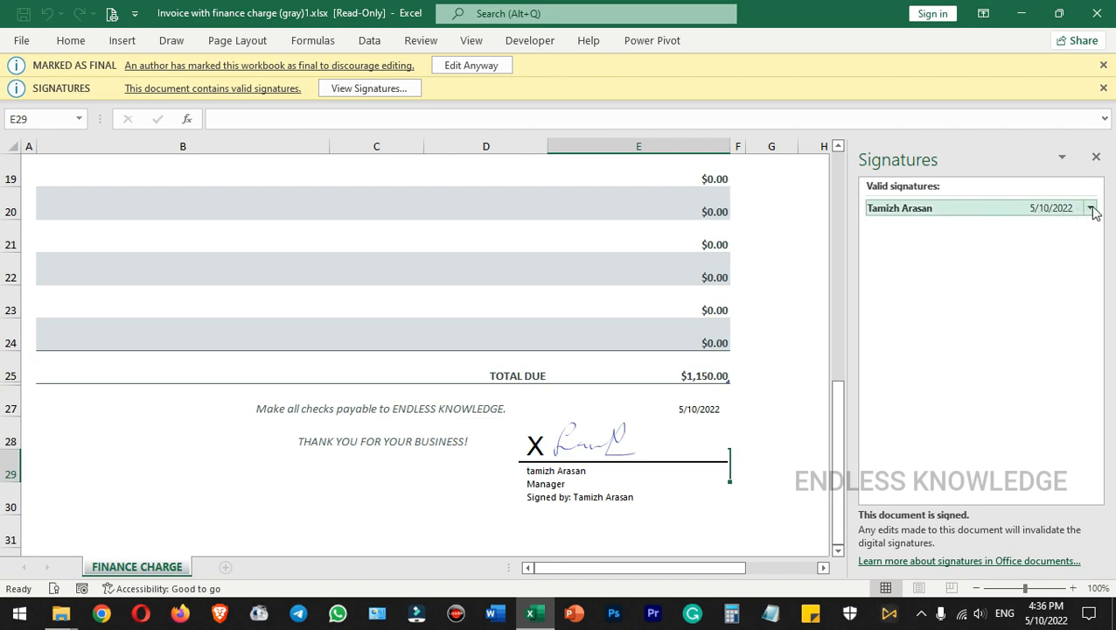
Check the listed signature's actions, then try to enable editing of the final workbook but decline to remove its signatures
{"action": "left_click", "coordinate": [911, 216]}
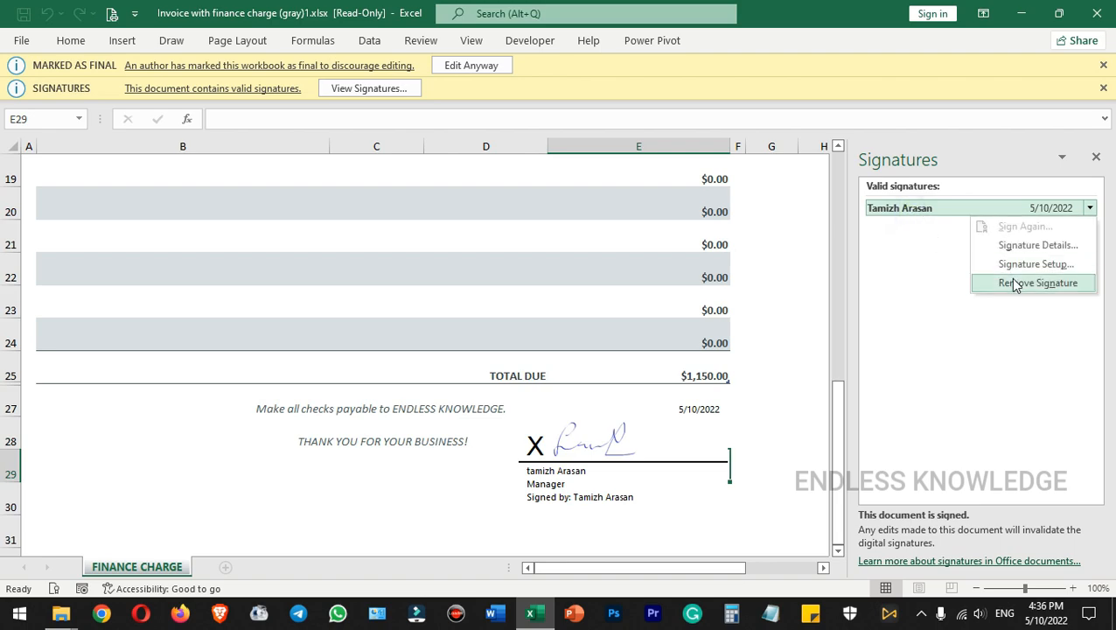
{"action": "key", "text": "Escape"}
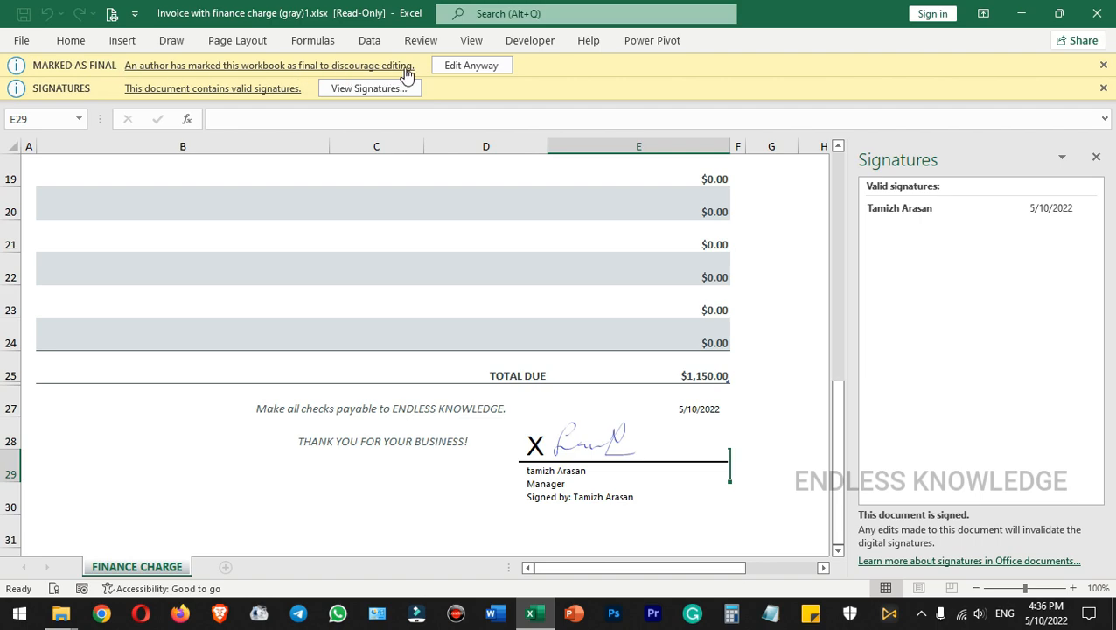
{"action": "left_click", "coordinate": [471, 67]}
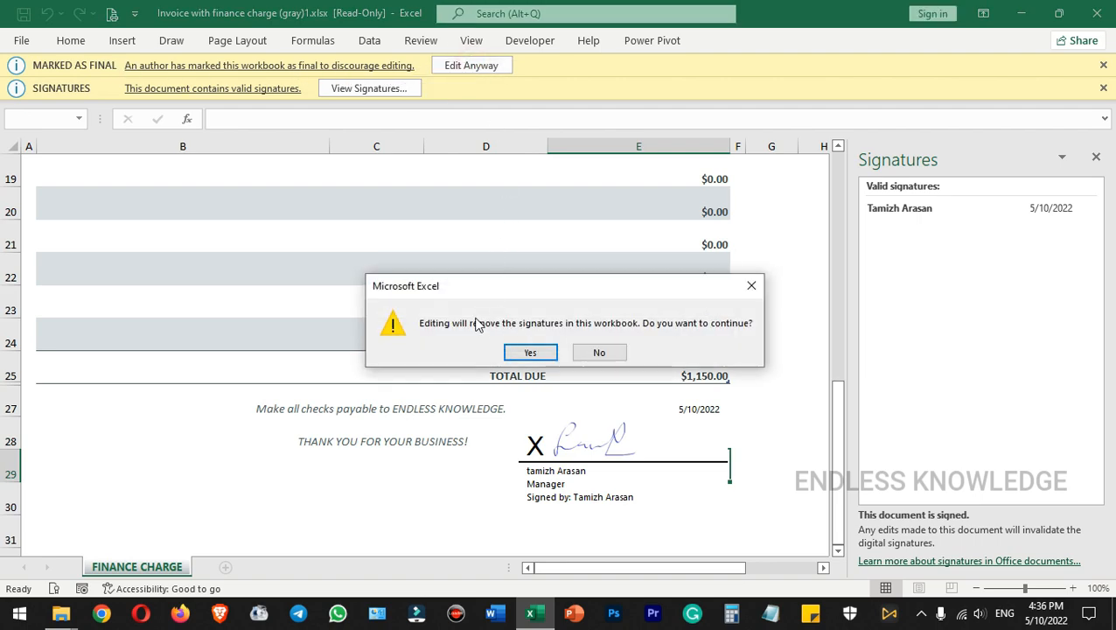
{"action": "left_click", "coordinate": [599, 351]}
Permanently remove the signature from the invoice's signature line
{"action": "left_click", "coordinate": [595, 447]}
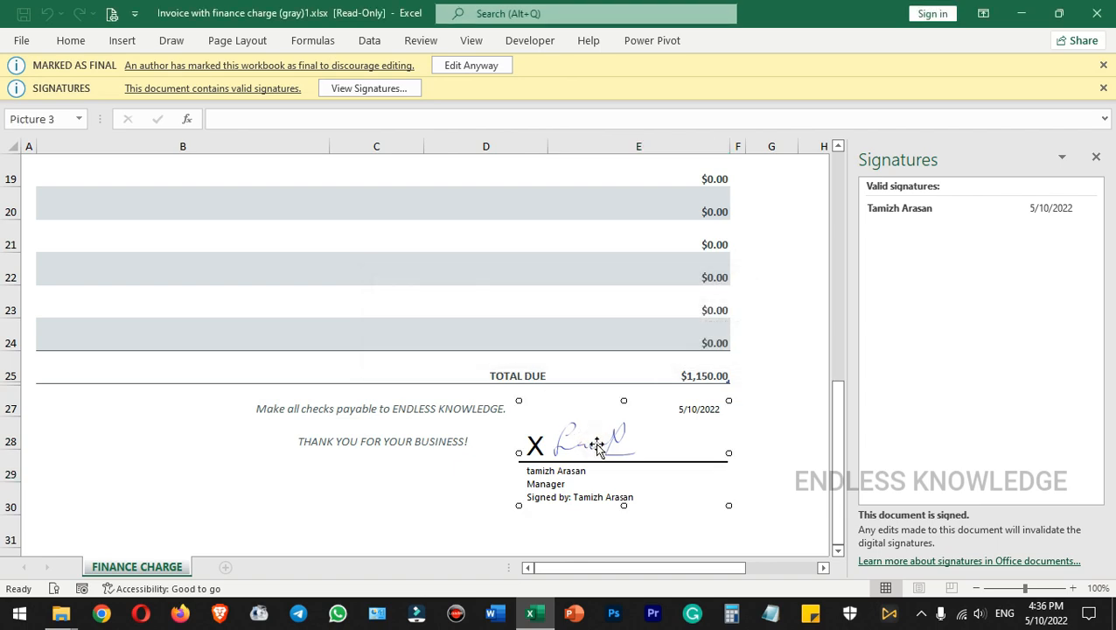
{"action": "right_click", "coordinate": [598, 447]}
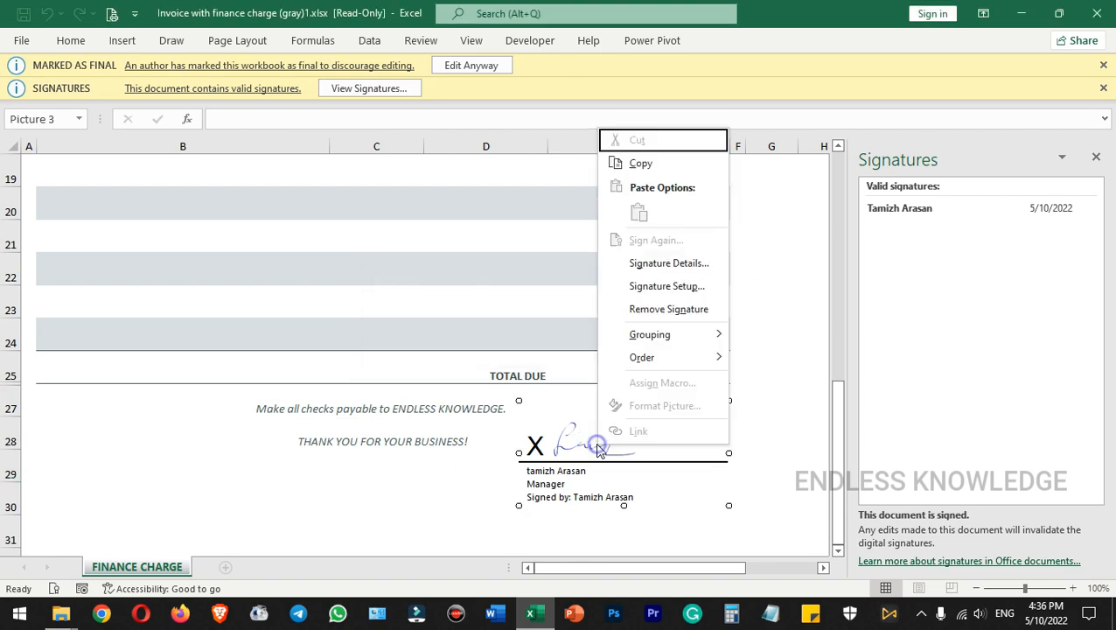
{"action": "left_click", "coordinate": [674, 310]}
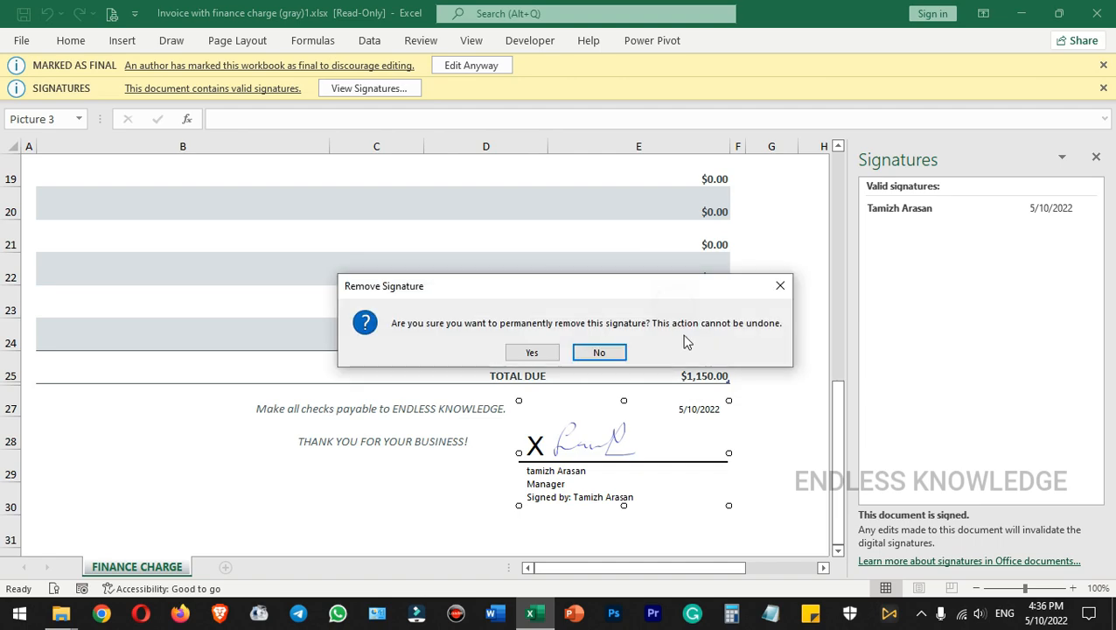
{"action": "left_click", "coordinate": [530, 352]}
{"action": "left_click", "coordinate": [565, 368]}
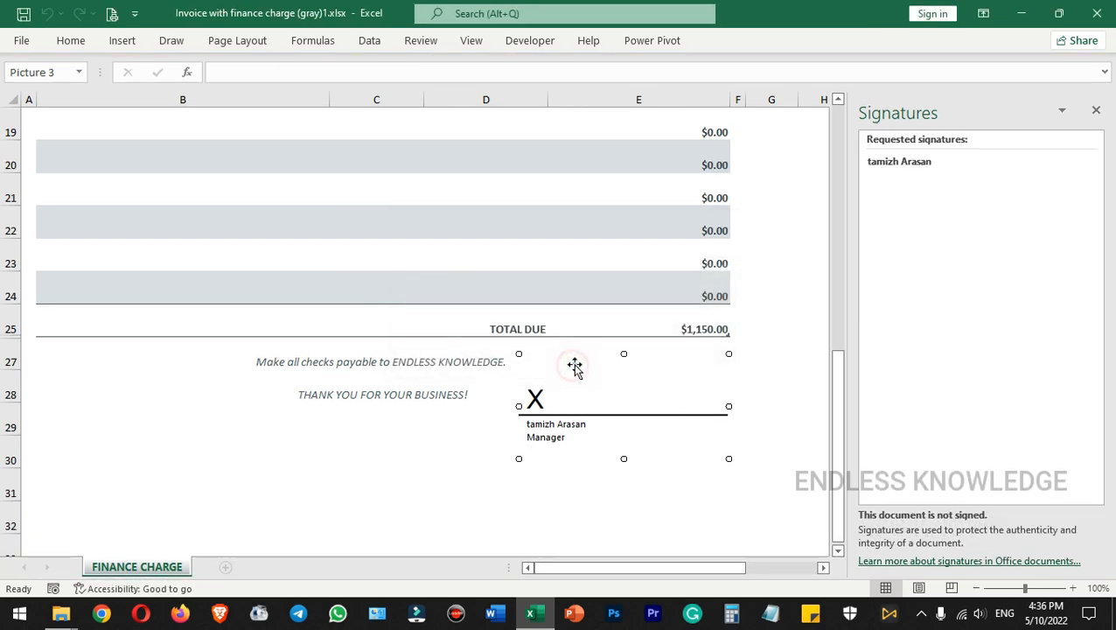
Check which formatting and insertion commands are available in the unsigned workbook
{"action": "left_click", "coordinate": [747, 388]}
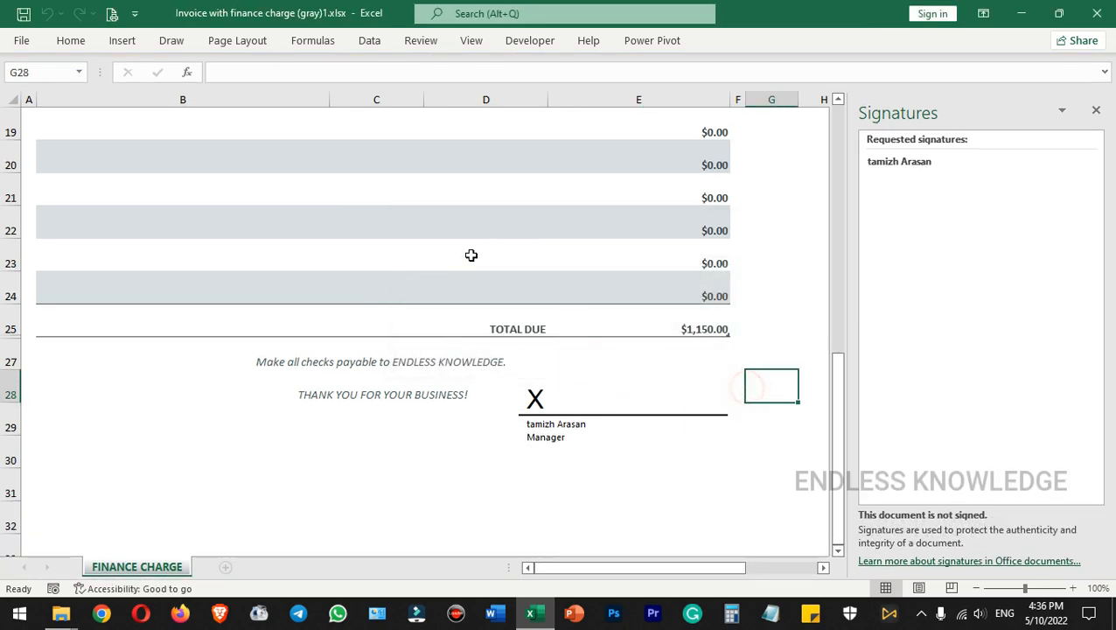
{"action": "left_click", "coordinate": [71, 40]}
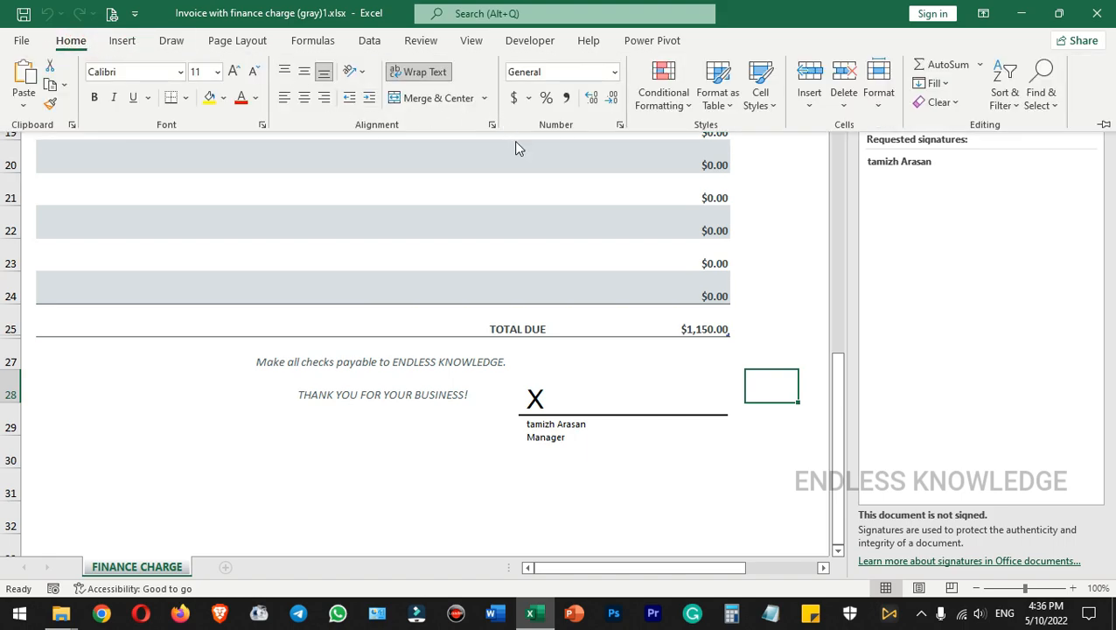
{"action": "left_click", "coordinate": [133, 44]}
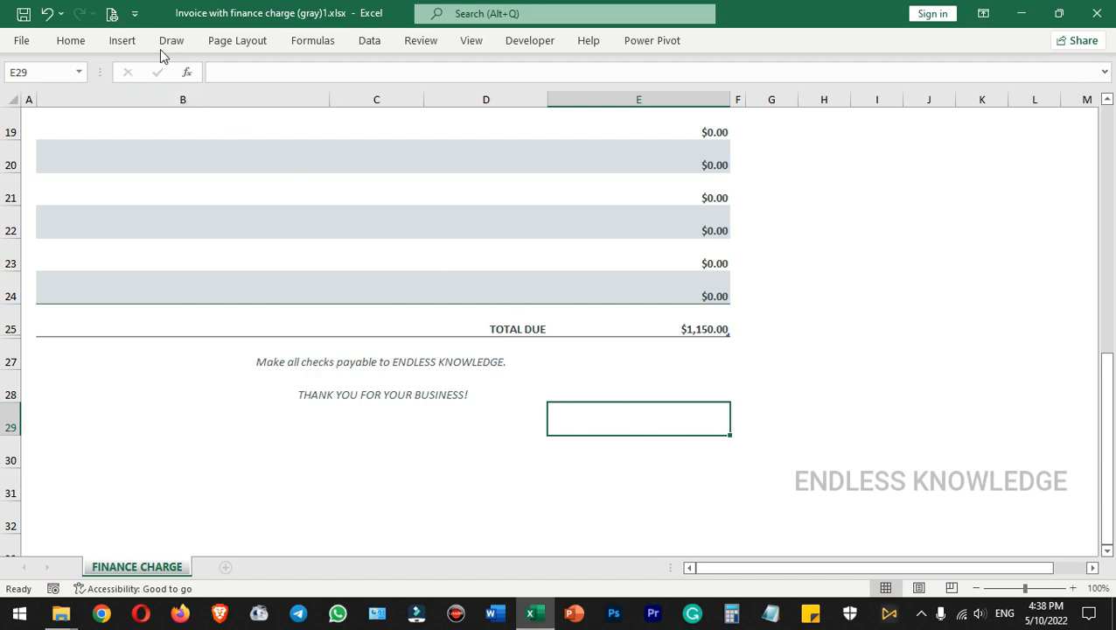
Start a new signature line at cell E29 with the suggested signer's full name and the title Manager
{"action": "left_click", "coordinate": [72, 40]}
{"action": "left_click", "coordinate": [122, 40]}
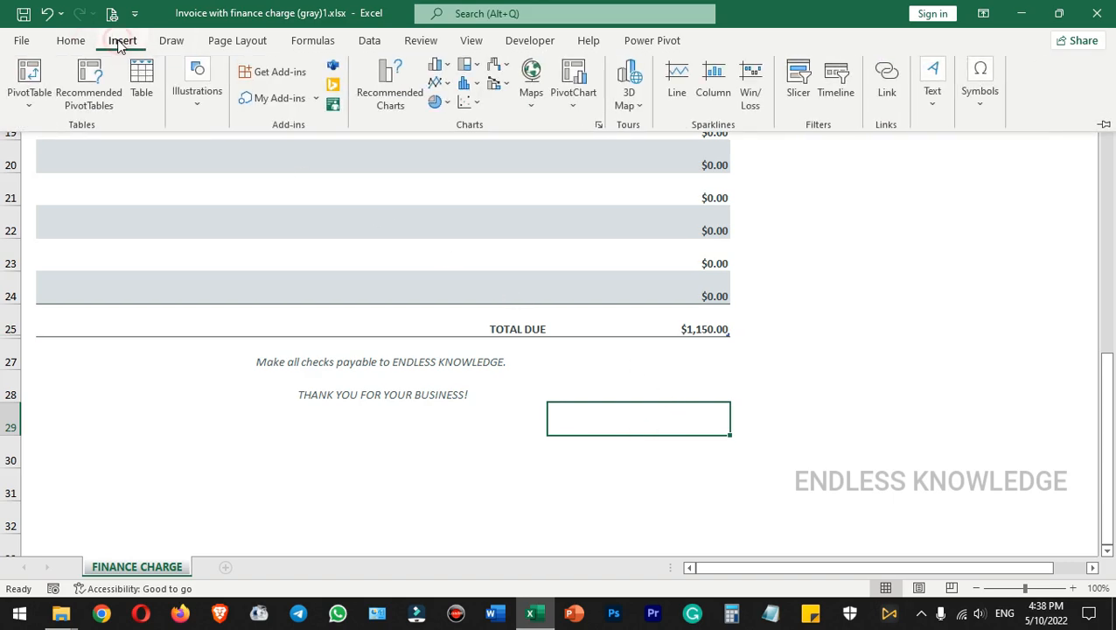
{"action": "left_click", "coordinate": [933, 103]}
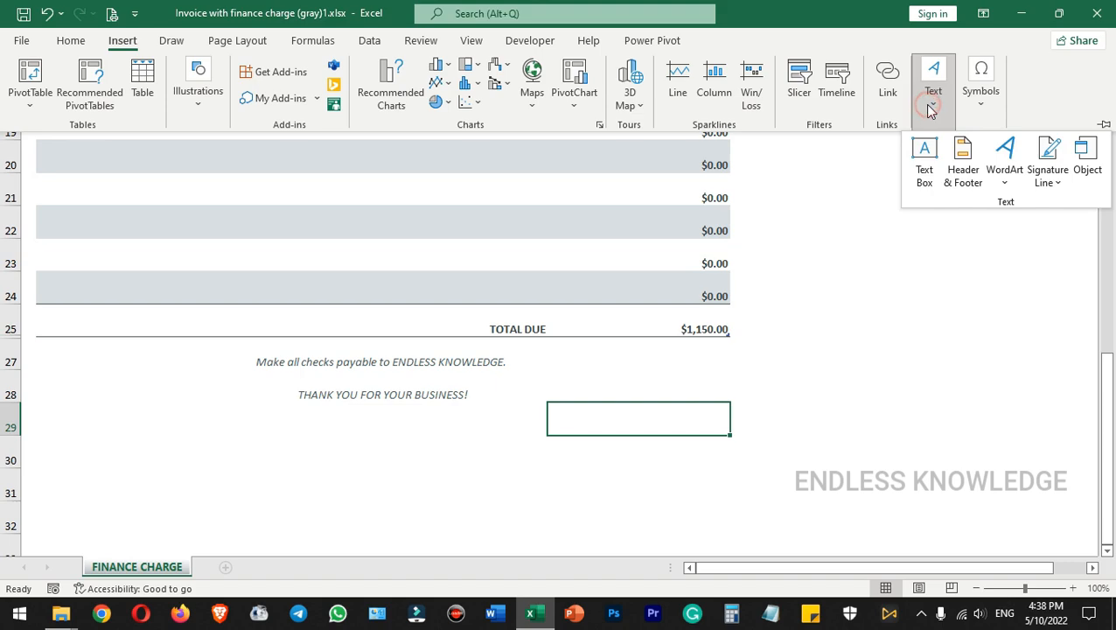
{"action": "left_click", "coordinate": [1051, 150]}
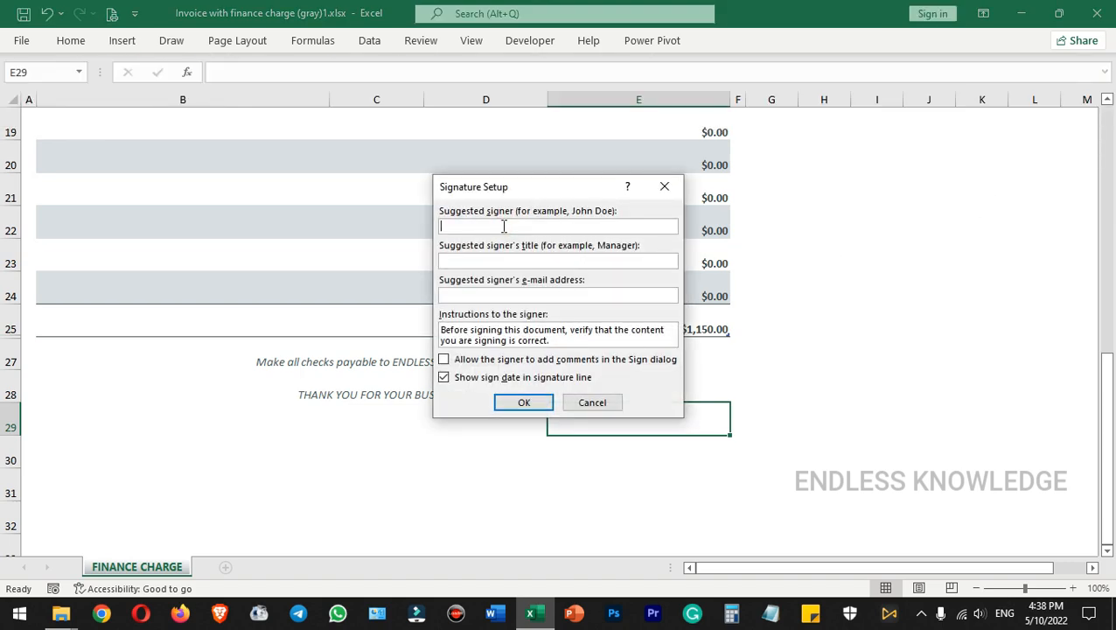
{"action": "left_click", "coordinate": [505, 259]}
{"action": "type", "text": "Manager"}
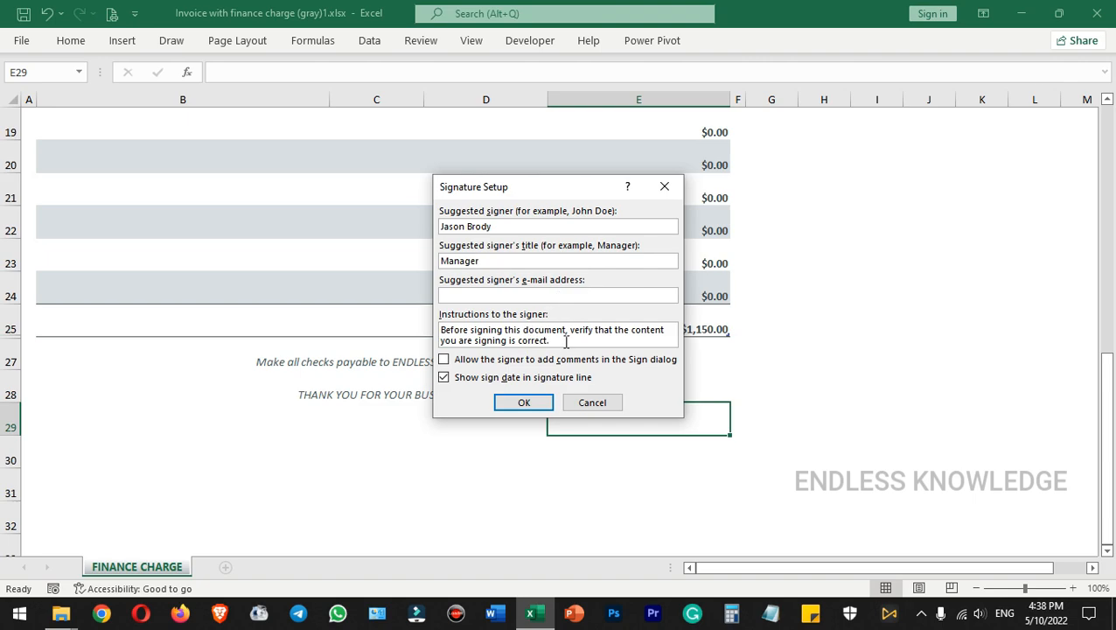
Prefix the instructions to the signer with "Mr.", the signer's surname and a comma
{"action": "left_click", "coordinate": [442, 331]}
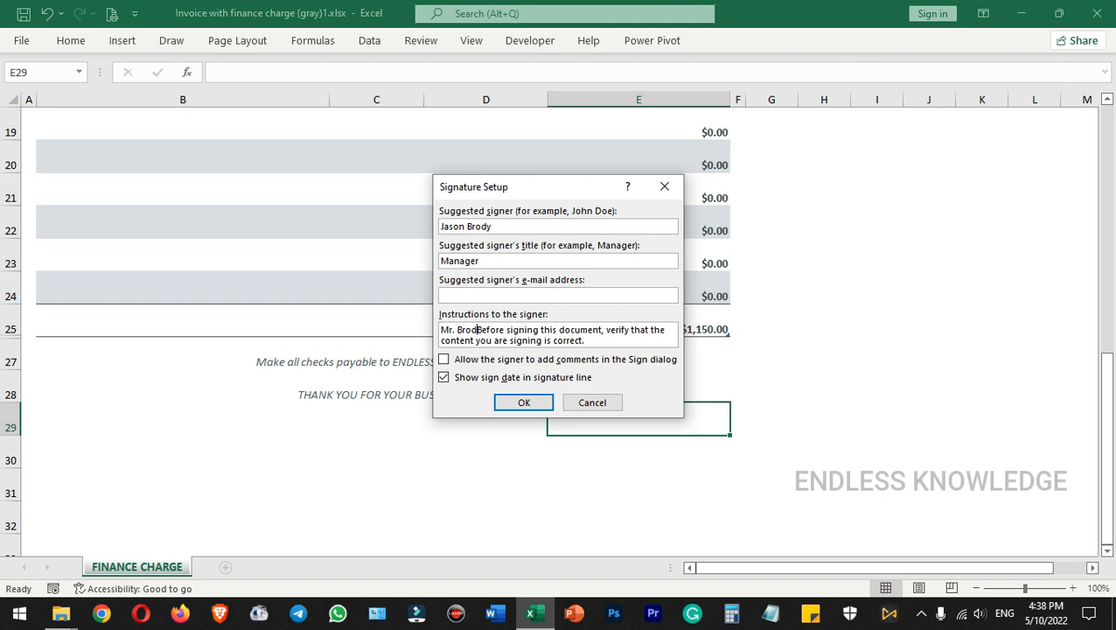
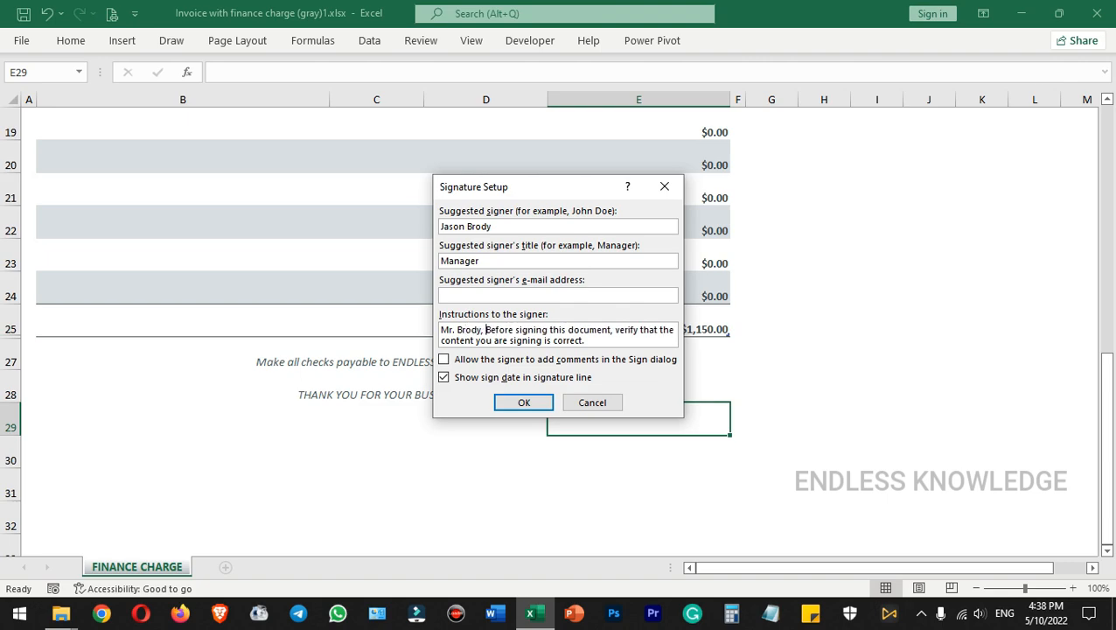
Allow the signer to add comments, create the signature line and move it up beside the thank-you text below the total
{"action": "left_click", "coordinate": [496, 363]}
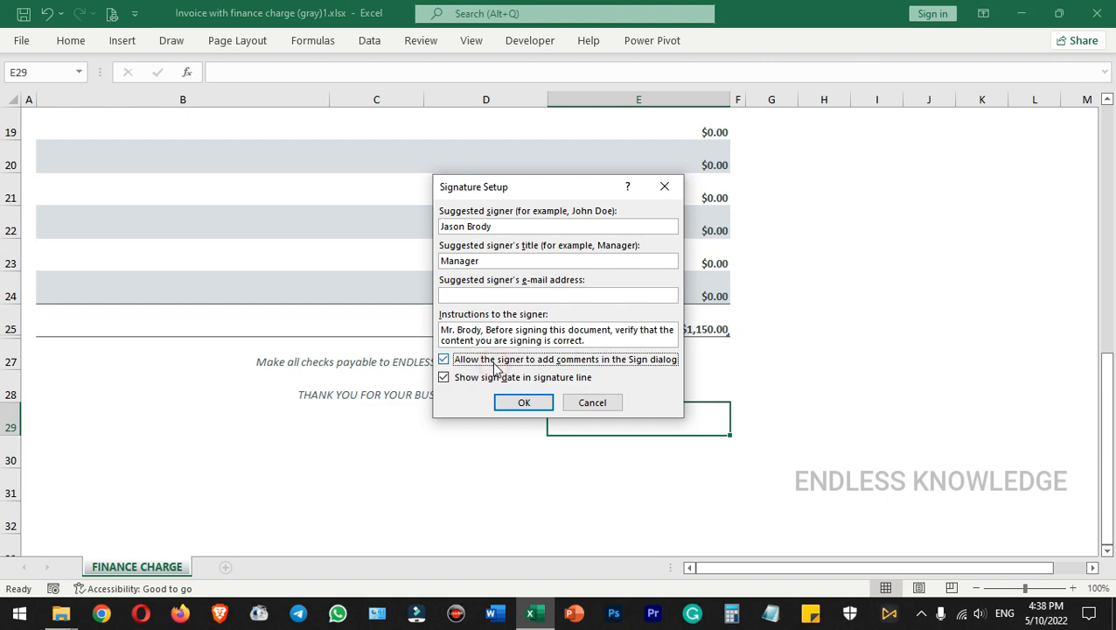
{"action": "left_click", "coordinate": [523, 405]}
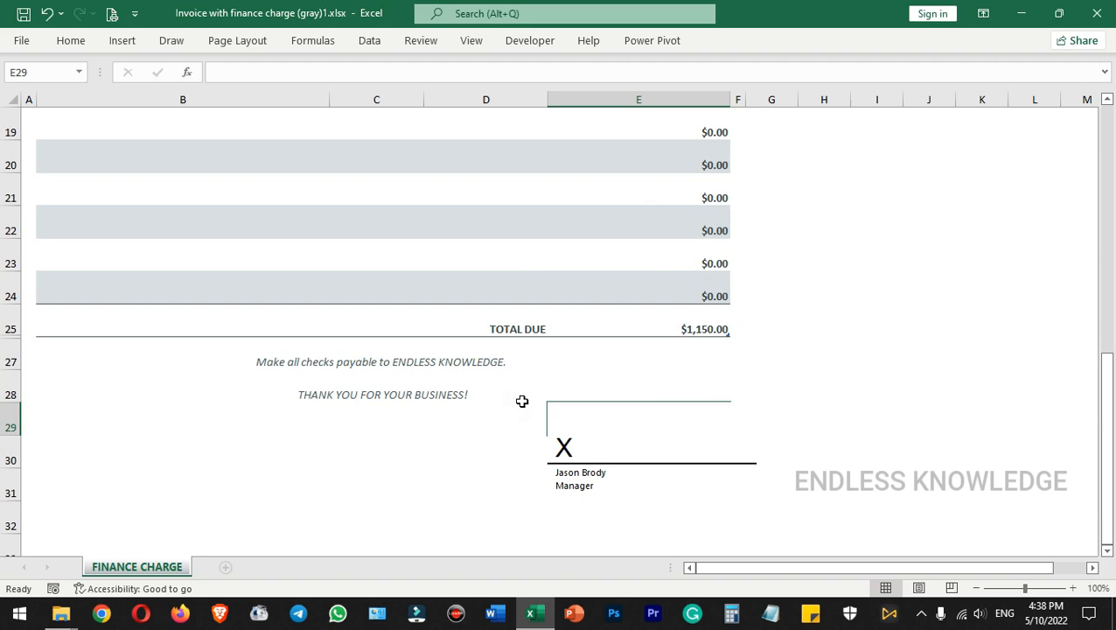
{"action": "left_click_drag", "start_coordinate": [659, 437], "coordinate": [635, 391]}
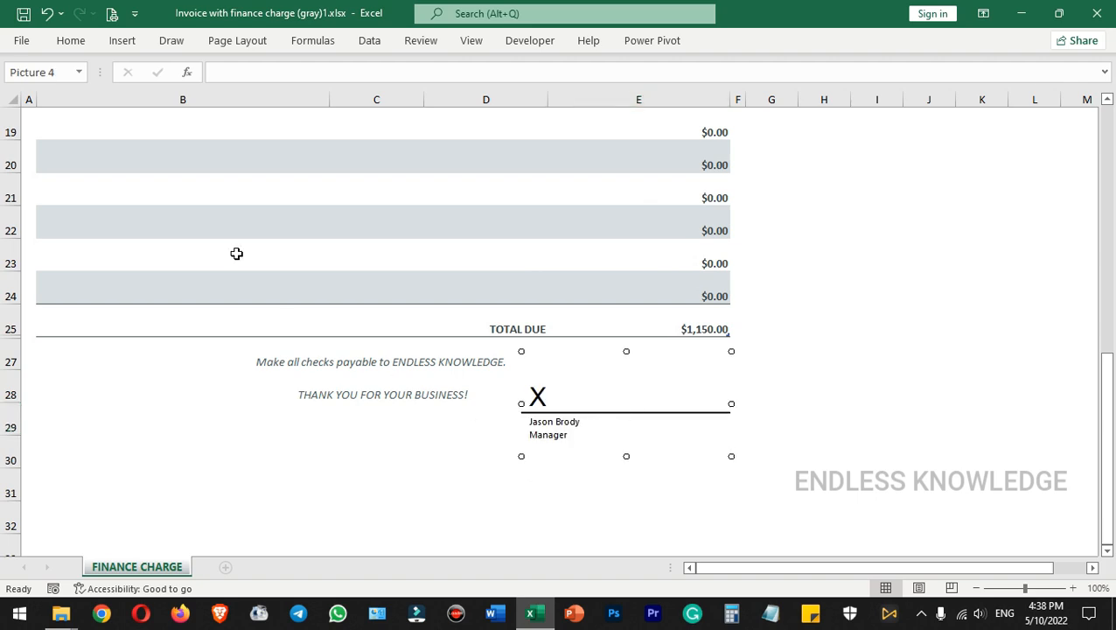
Save and close the workbook, and reopen "Invoice with finance charge (gray)1.xlsx" from the desktop
{"action": "left_click", "coordinate": [24, 14]}
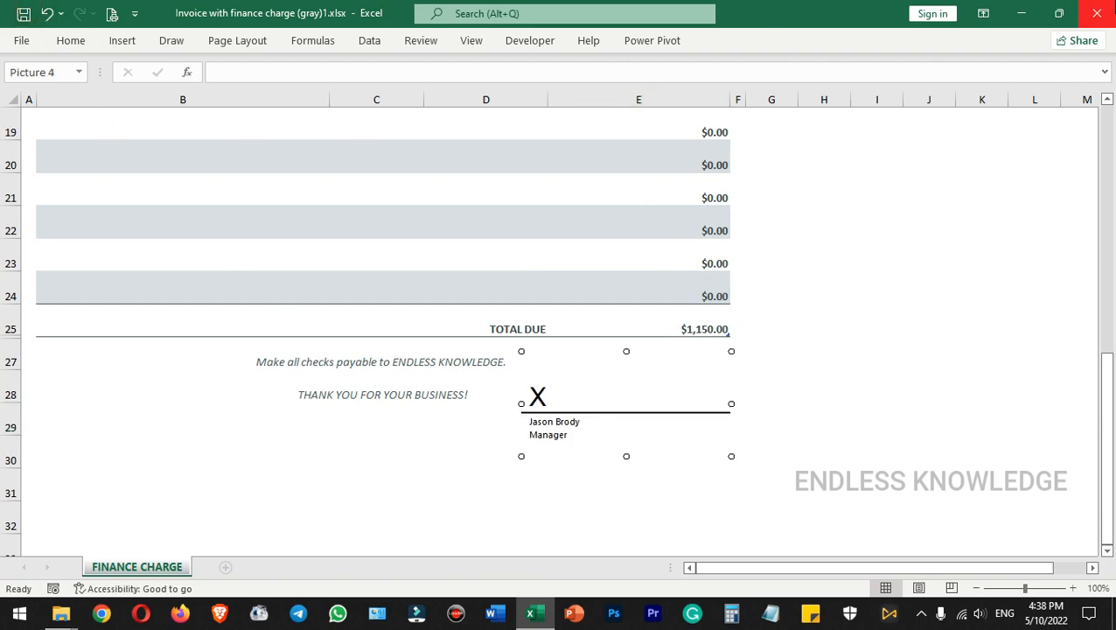
{"action": "left_click", "coordinate": [1112, 3]}
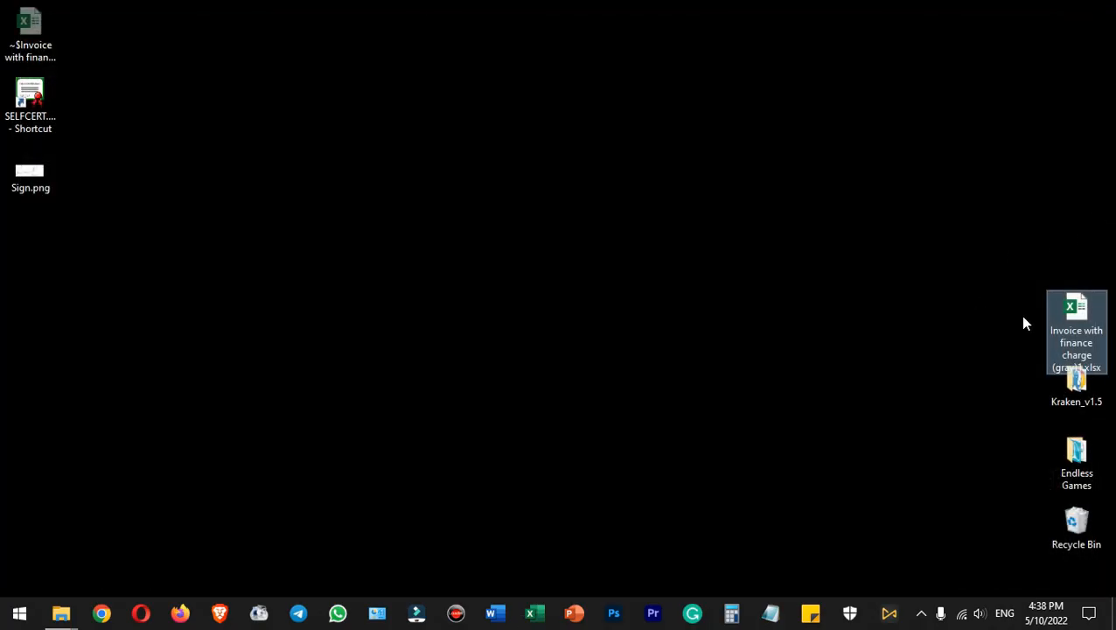
{"action": "double_click", "coordinate": [1081, 312]}
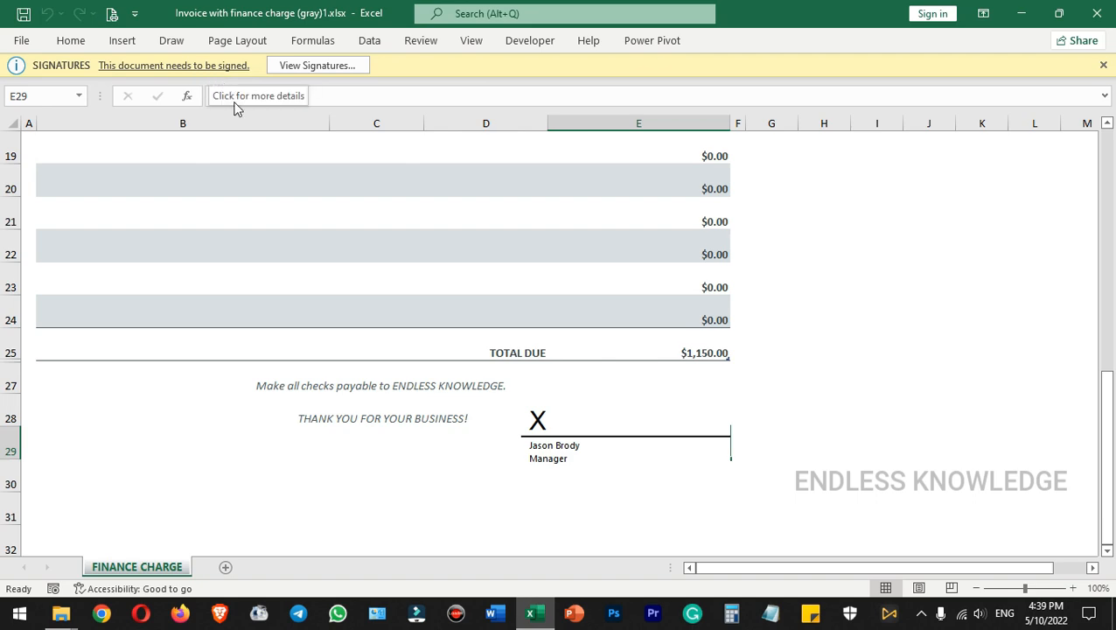
Start signing the requested signature from the workbook's list of signatures
{"action": "right_click", "coordinate": [595, 429]}
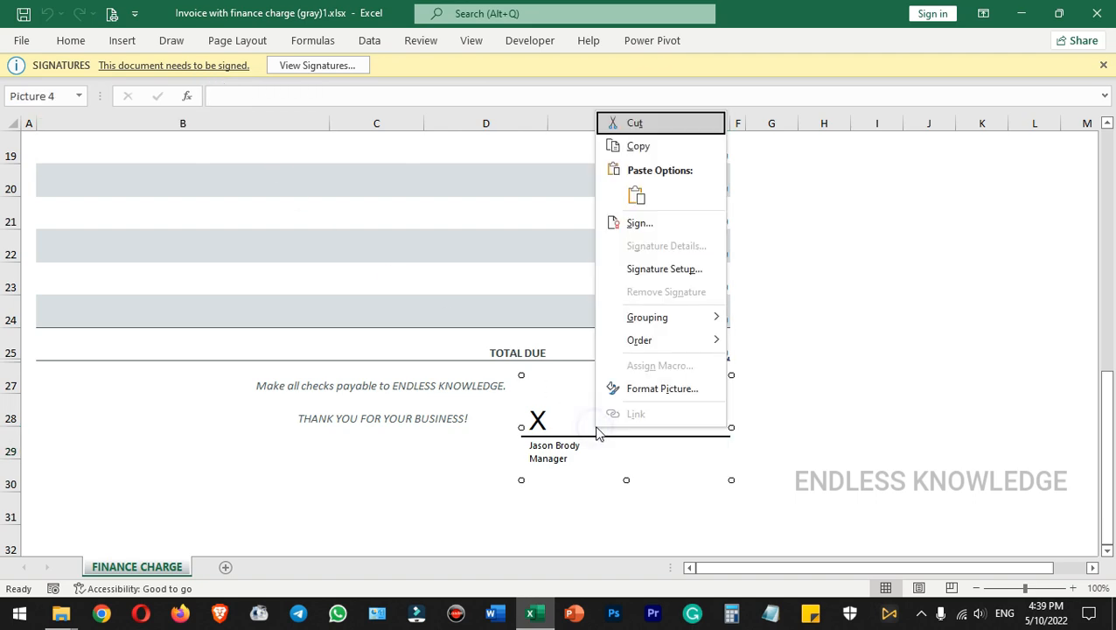
{"action": "left_click", "coordinate": [576, 410]}
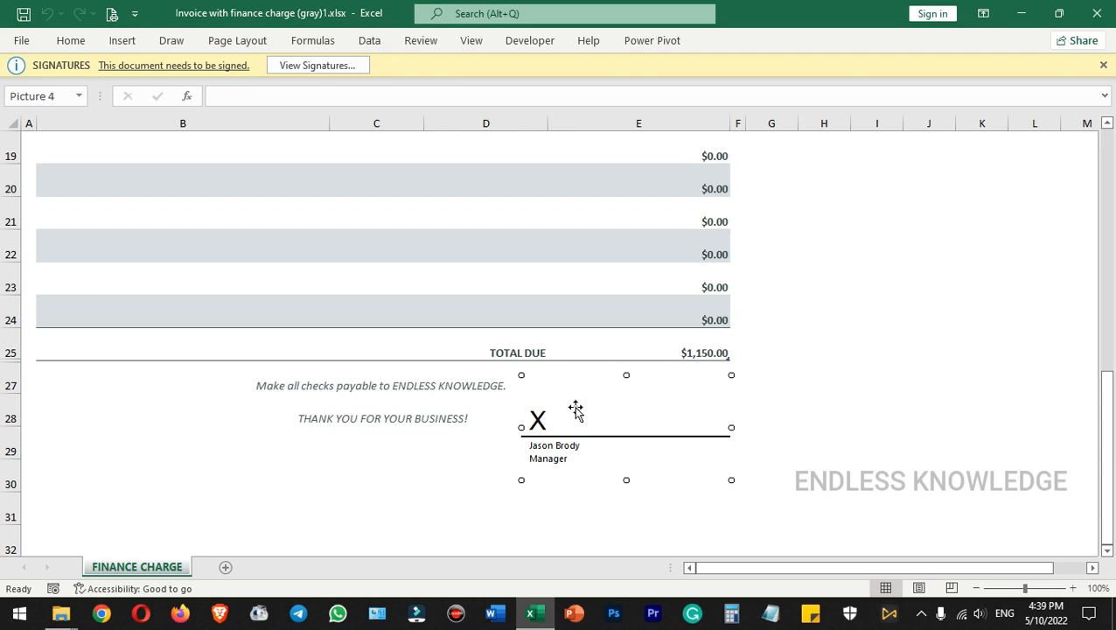
{"action": "left_click", "coordinate": [307, 70]}
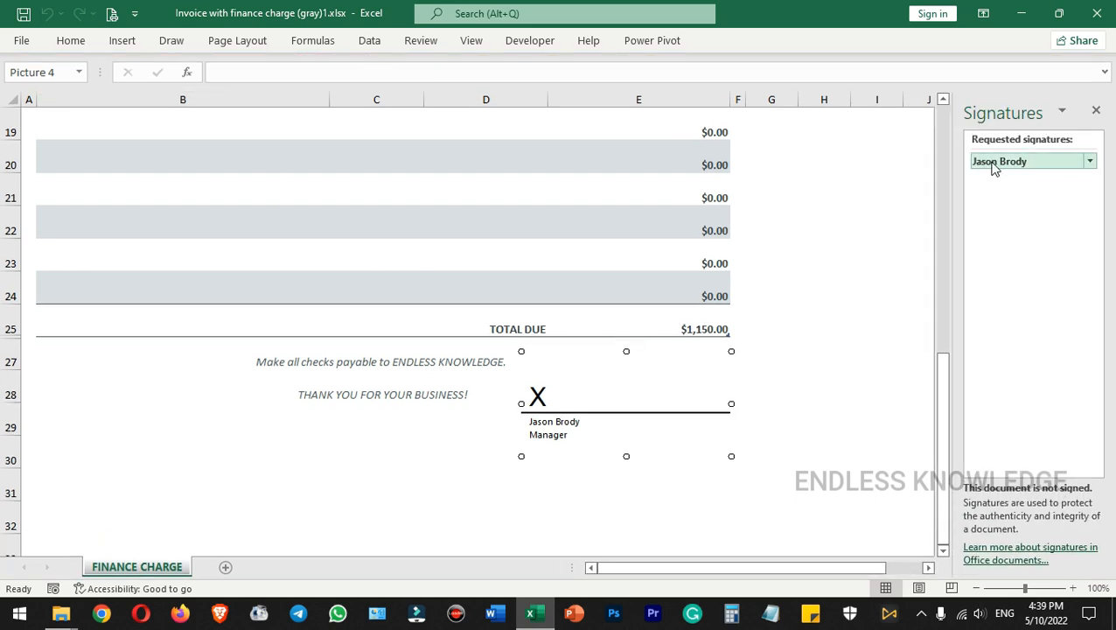
{"action": "left_click", "coordinate": [1000, 164]}
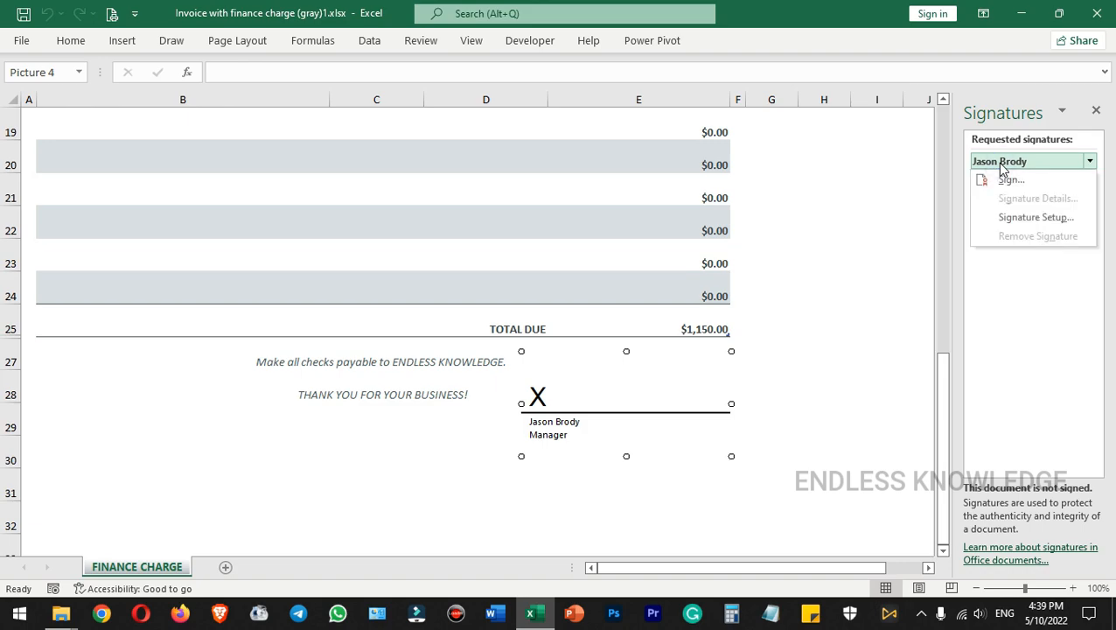
{"action": "left_click", "coordinate": [1010, 180]}
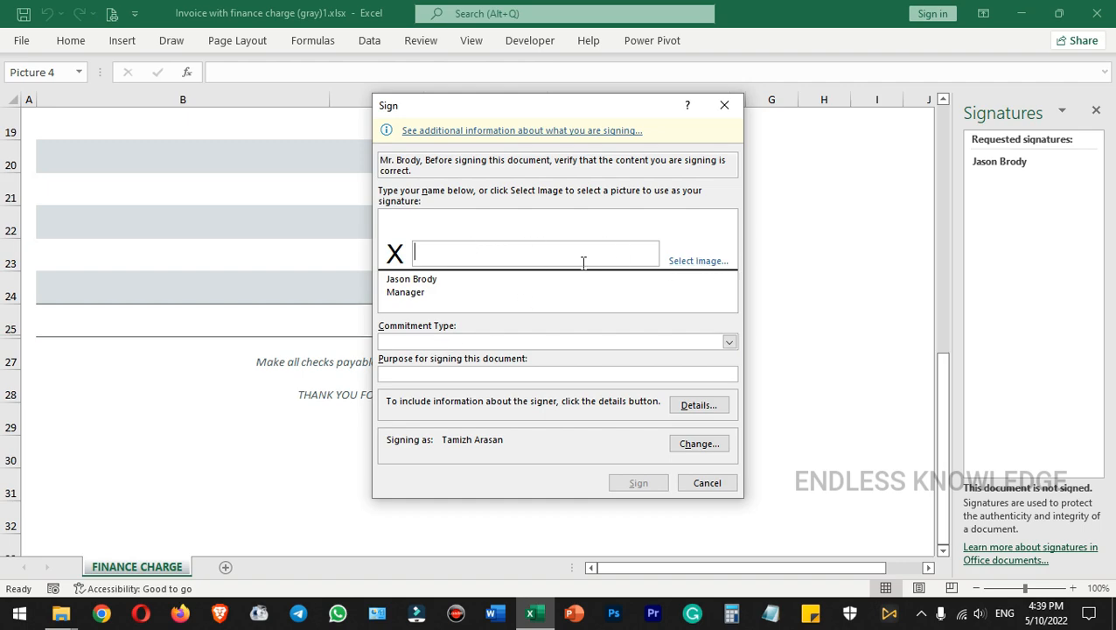
Enter the signer's first name as the signature, with commitment type "Approved this document" and purpose "Confidential"
{"action": "type", "text": "Jason"}
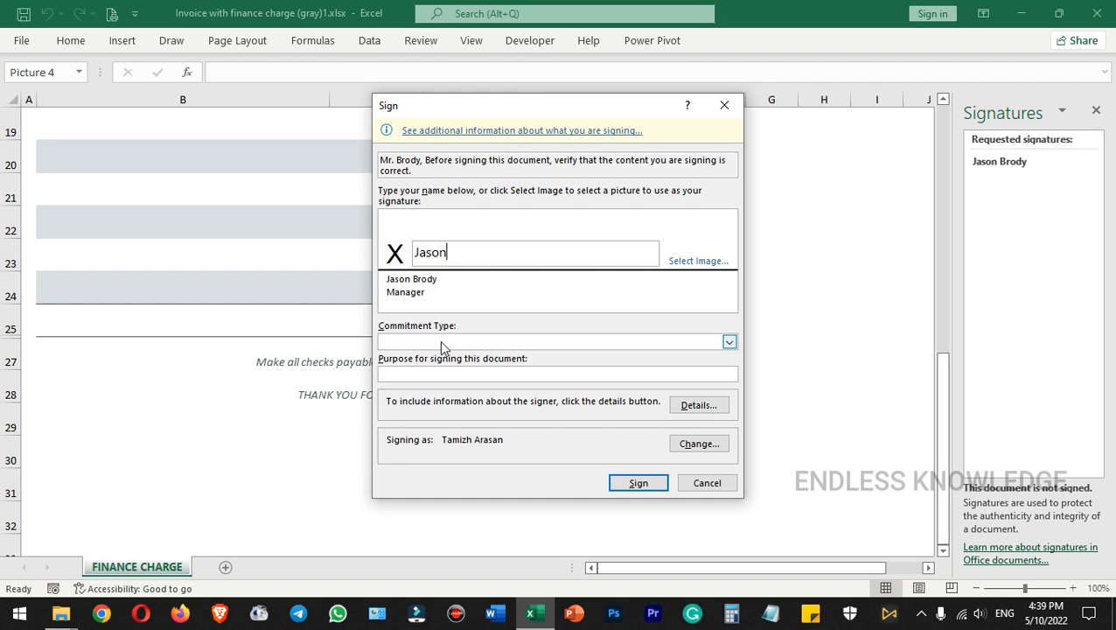
{"action": "left_click", "coordinate": [730, 342]}
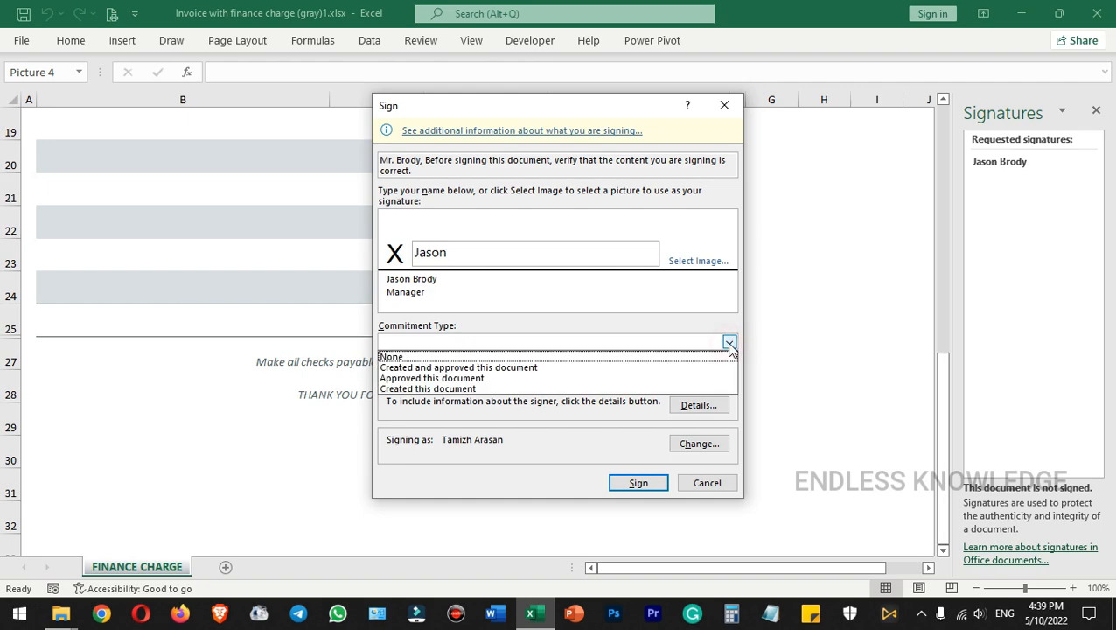
{"action": "left_click", "coordinate": [487, 378]}
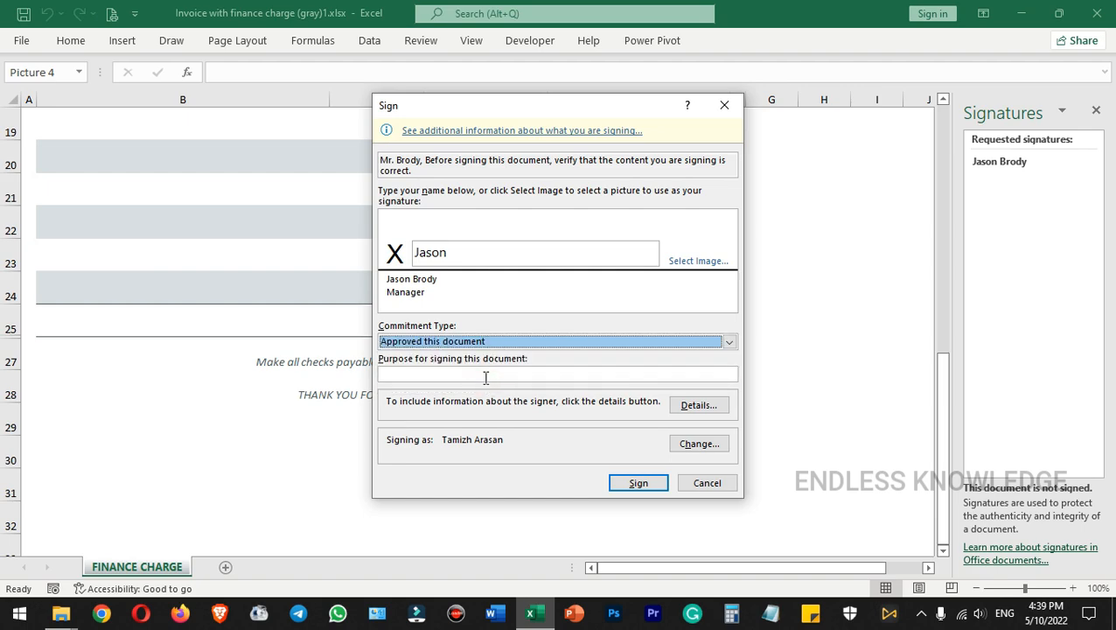
{"action": "left_click", "coordinate": [485, 377]}
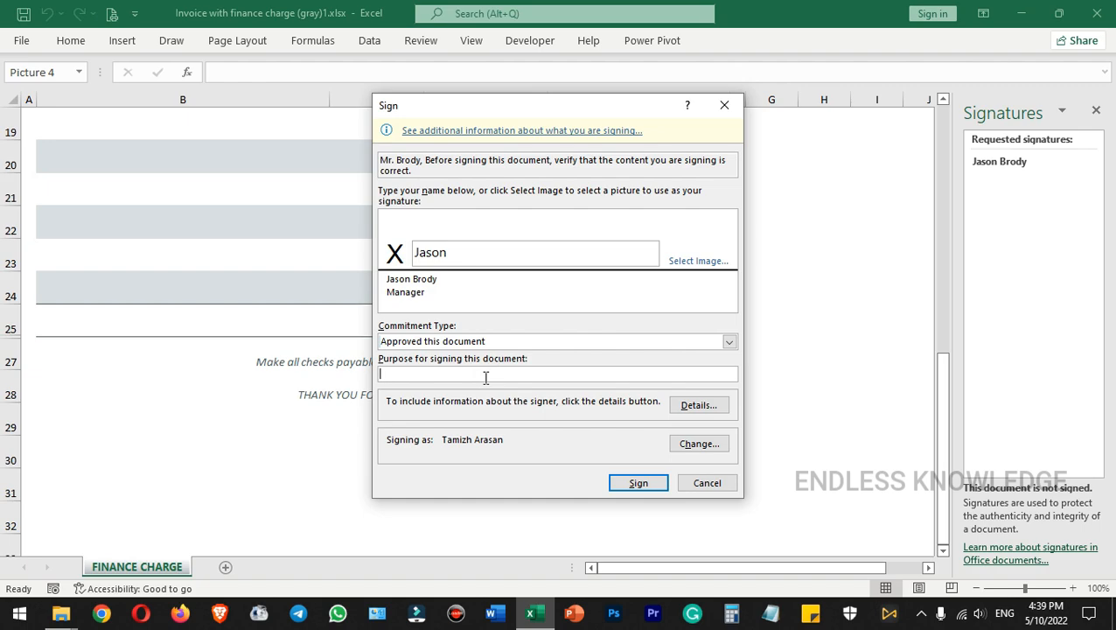
{"action": "type", "text": "Conf"}
Examine the optional additional signing information fields and the choice of signing certificate
{"action": "left_click", "coordinate": [699, 405]}
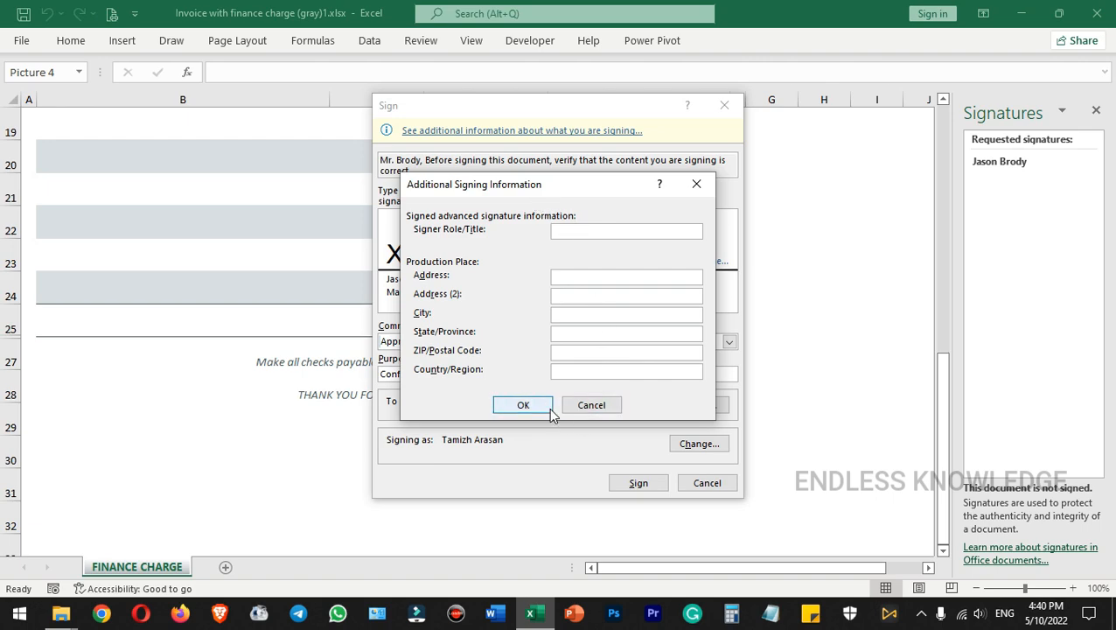
{"action": "left_click", "coordinate": [584, 406]}
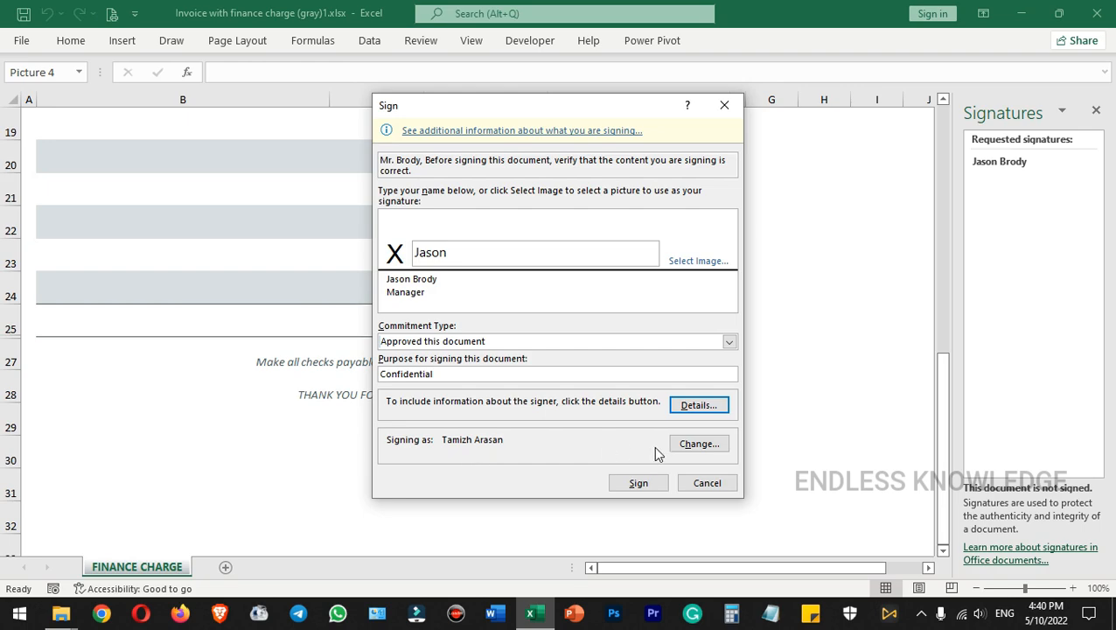
{"action": "left_click", "coordinate": [703, 444]}
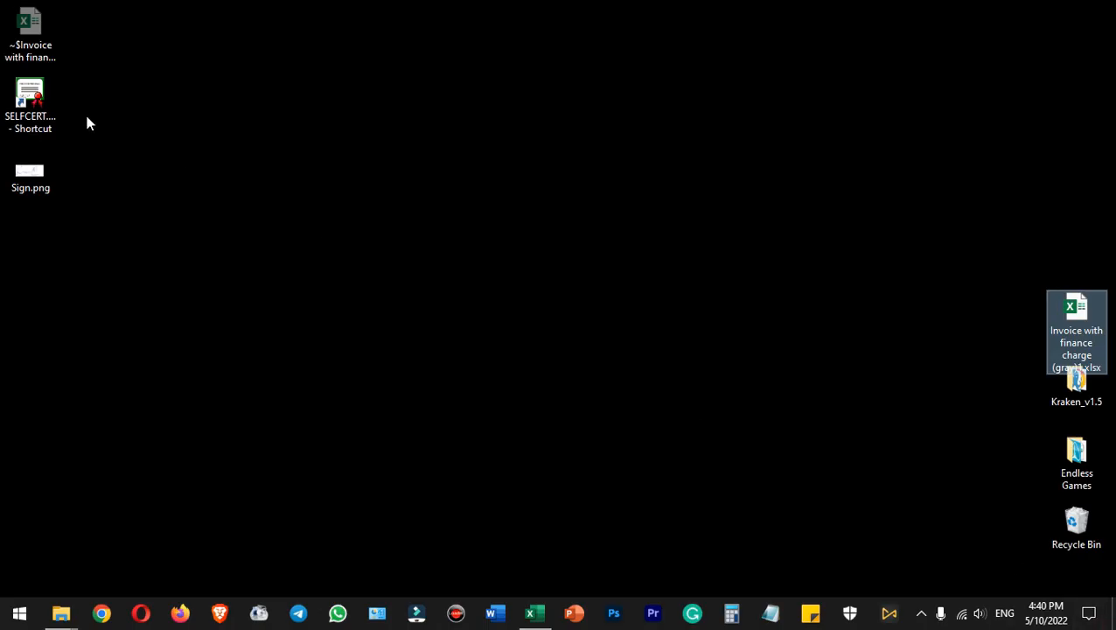
Create a self-signed digital certificate named with the signer's full name using the SELFCERT desktop shortcut
{"action": "double_click", "coordinate": [30, 98]}
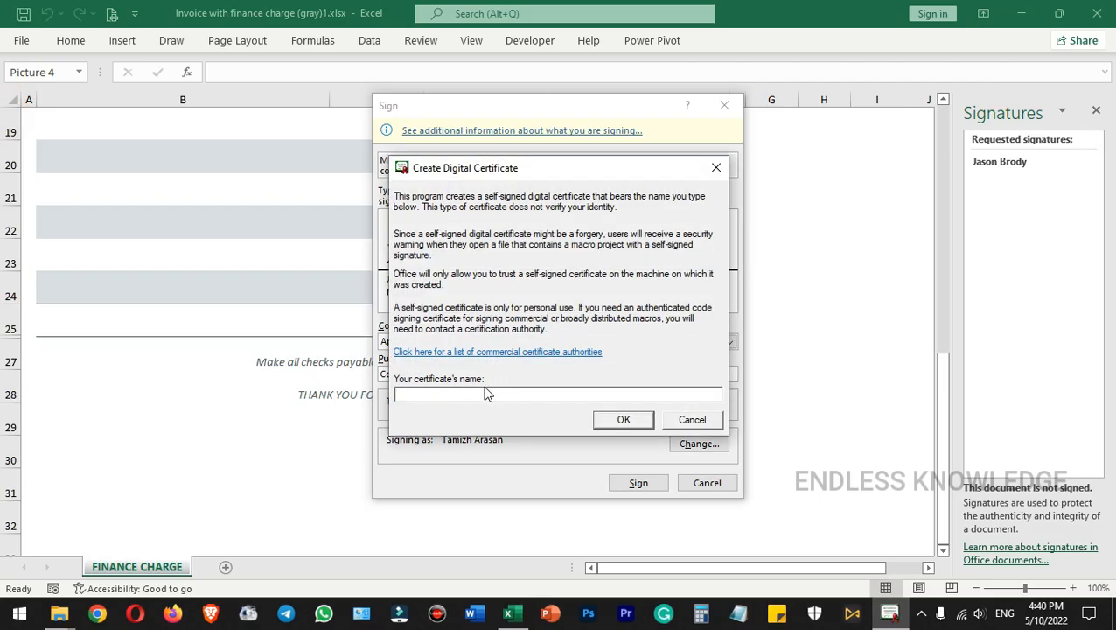
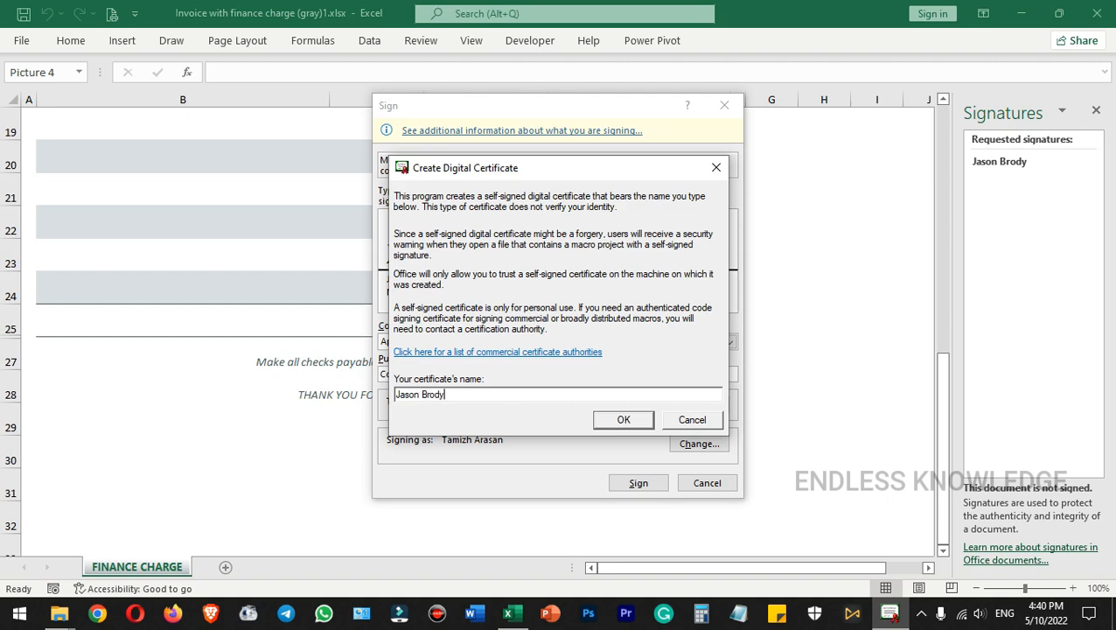
{"action": "left_click", "coordinate": [614, 420]}
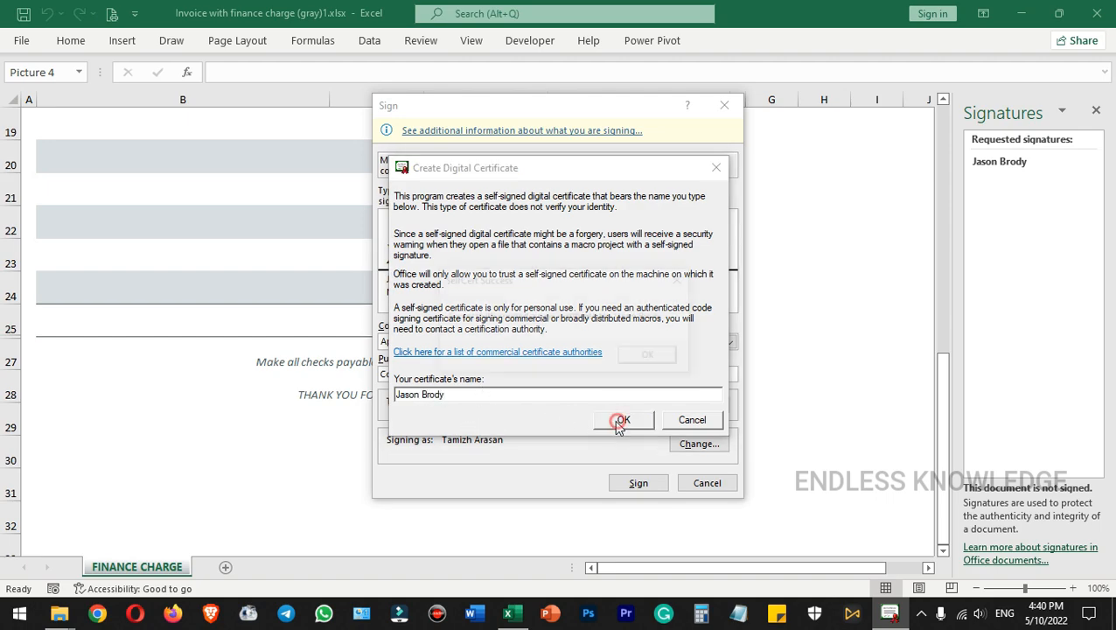
{"action": "left_click", "coordinate": [652, 356]}
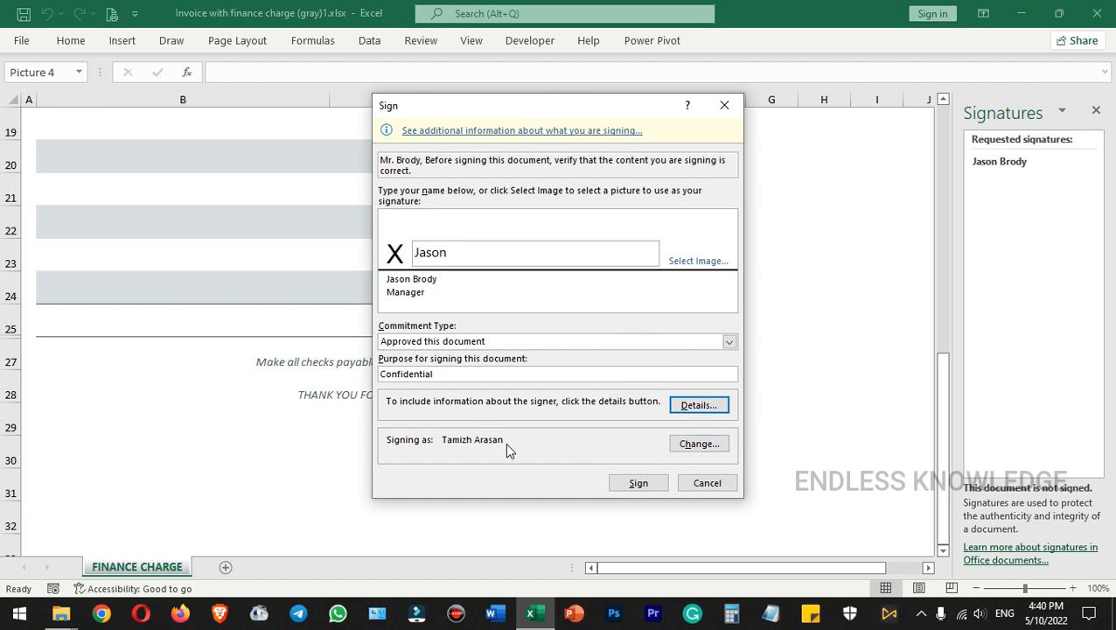
Select the signer's newly created certificate, accept its use and sign the invoice with it
{"action": "left_click", "coordinate": [703, 446]}
{"action": "left_click", "coordinate": [425, 382]}
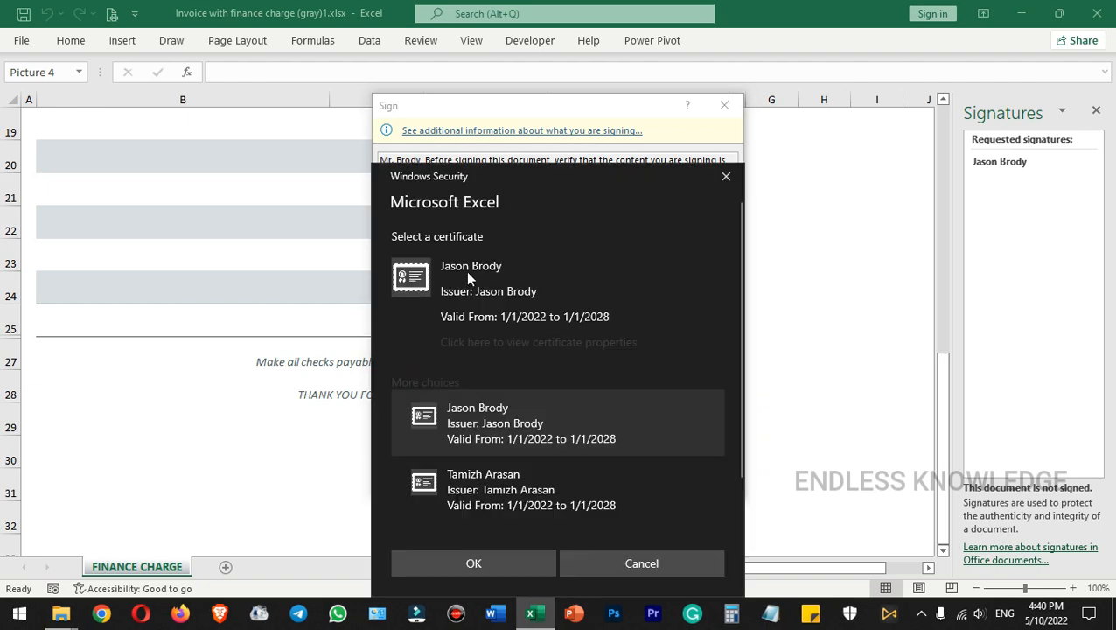
{"action": "scroll", "coordinate": [550, 471], "scroll_direction": "down", "scroll_amount": 1}
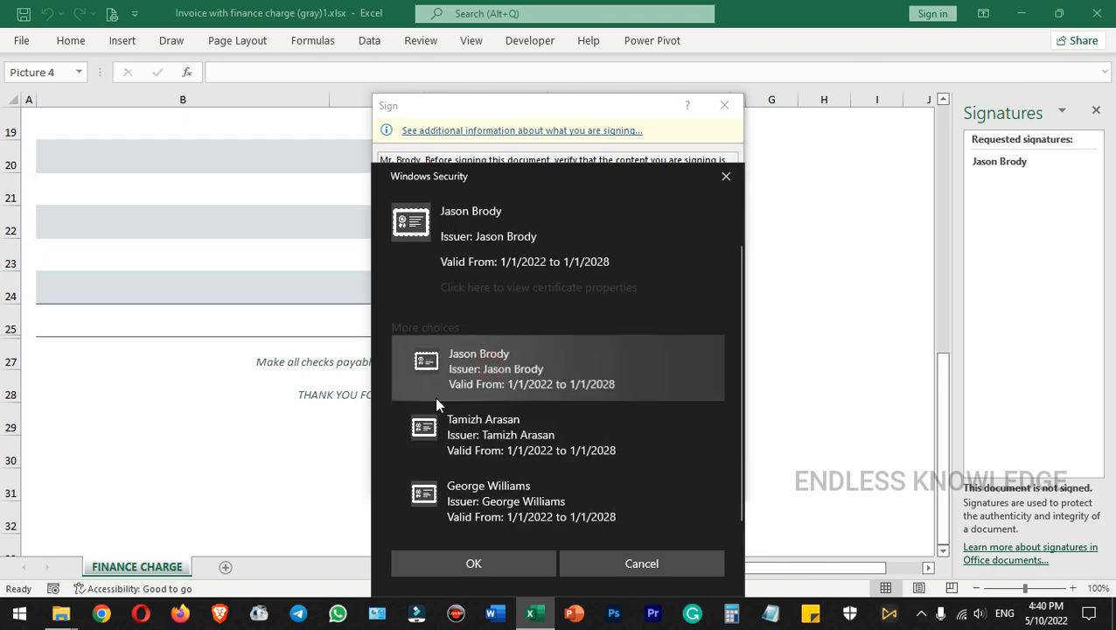
{"action": "left_click", "coordinate": [516, 563]}
{"action": "left_click", "coordinate": [537, 358]}
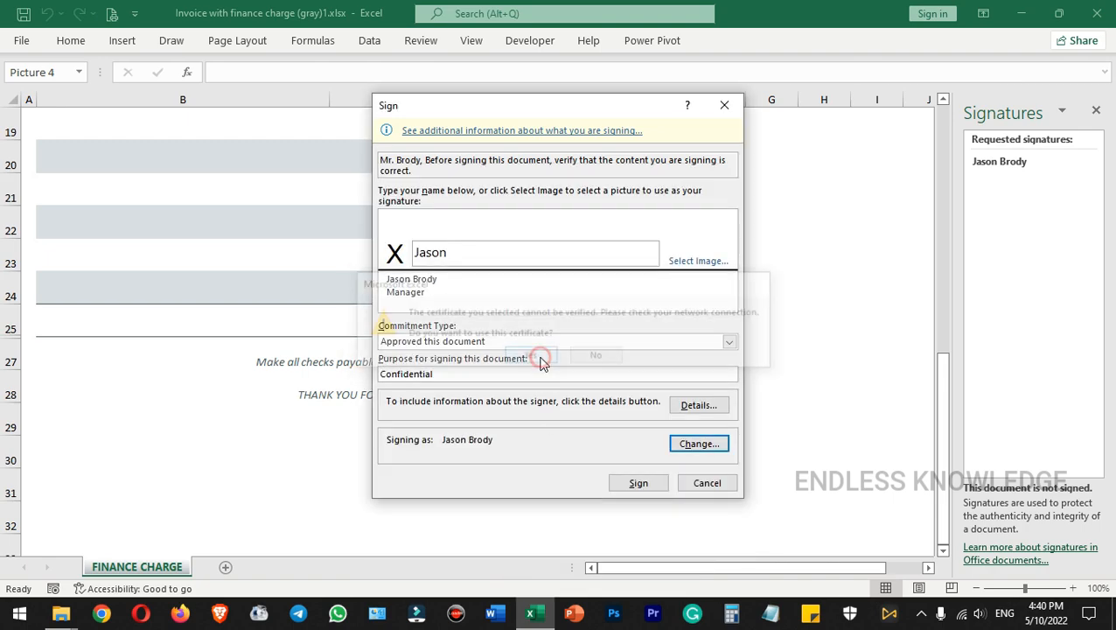
{"action": "left_click", "coordinate": [652, 485]}
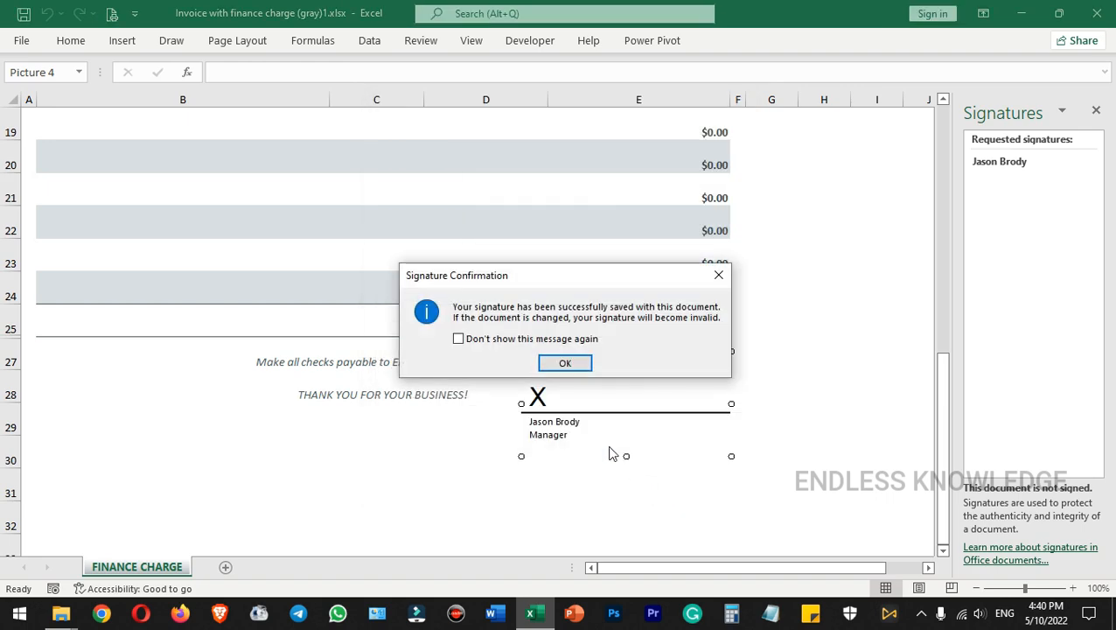
{"action": "left_click", "coordinate": [565, 362]}
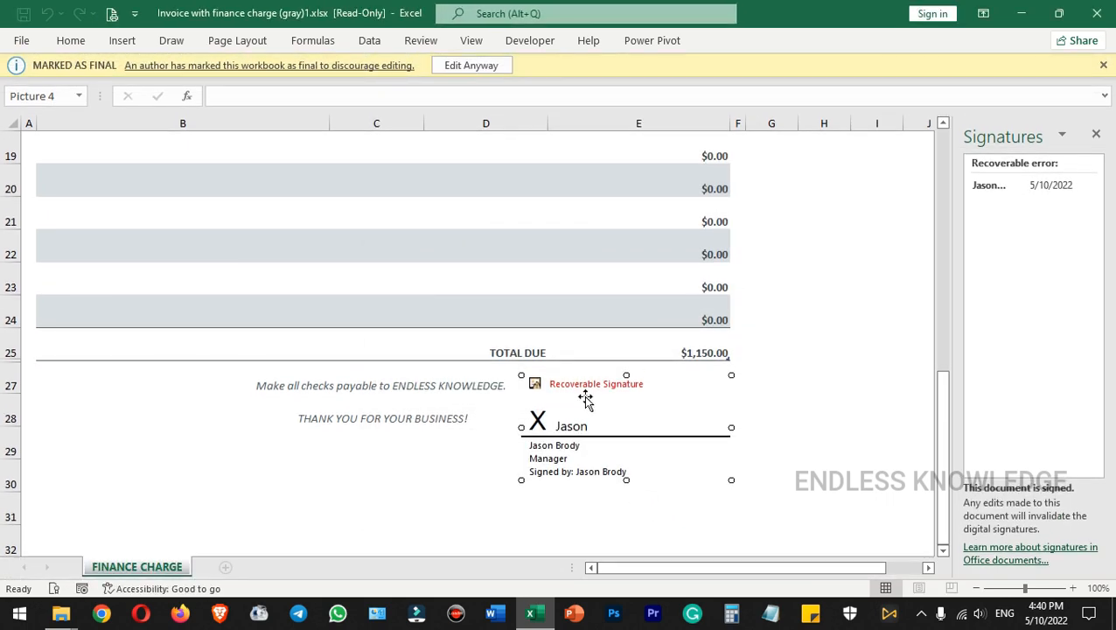
Trust the signer's identity from the signature details of the invoice's signature line
{"action": "right_click", "coordinate": [608, 411]}
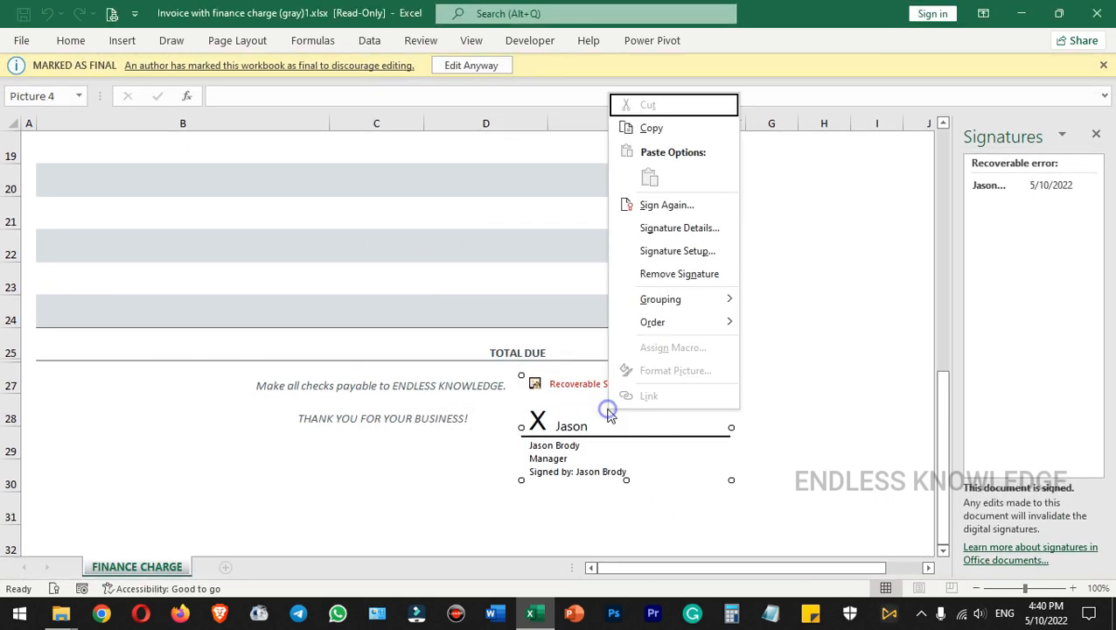
{"action": "left_click", "coordinate": [675, 229]}
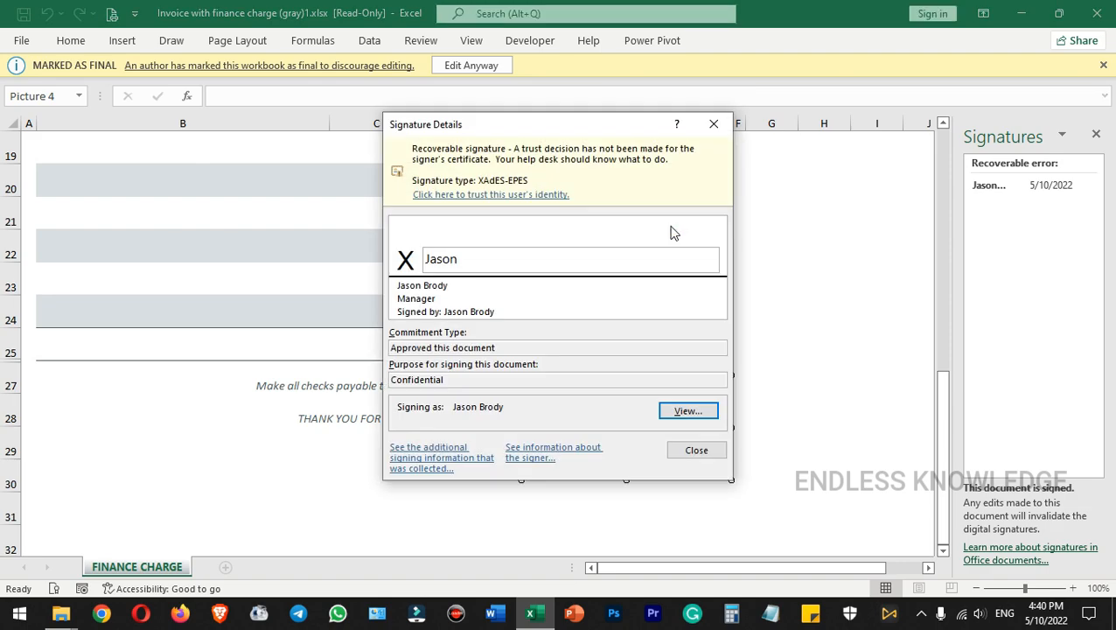
{"action": "left_click", "coordinate": [482, 195]}
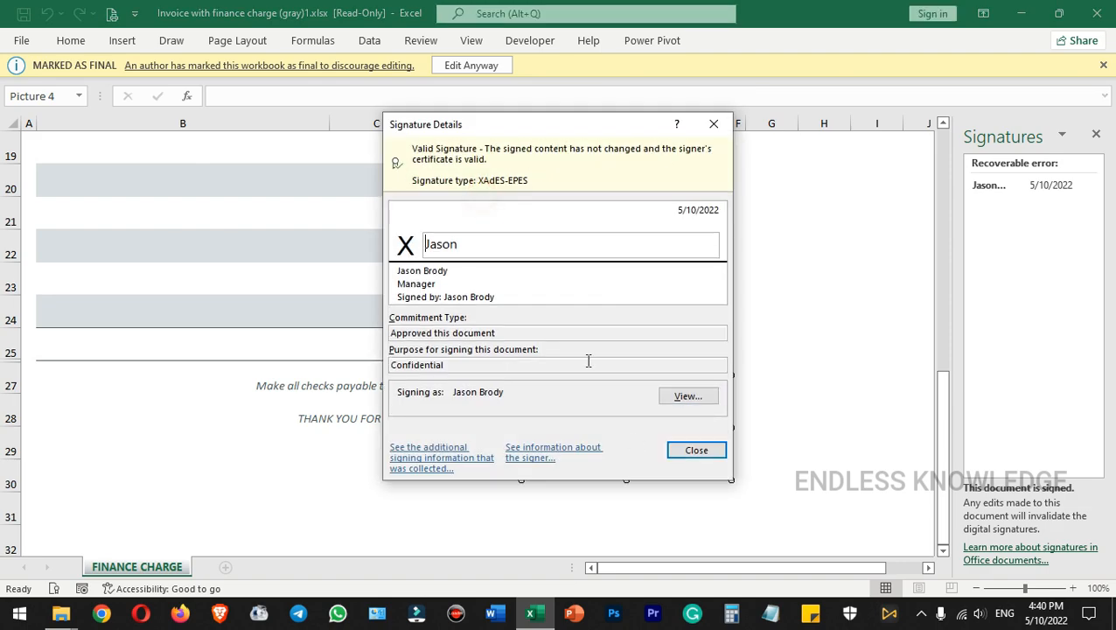
{"action": "left_click", "coordinate": [695, 450]}
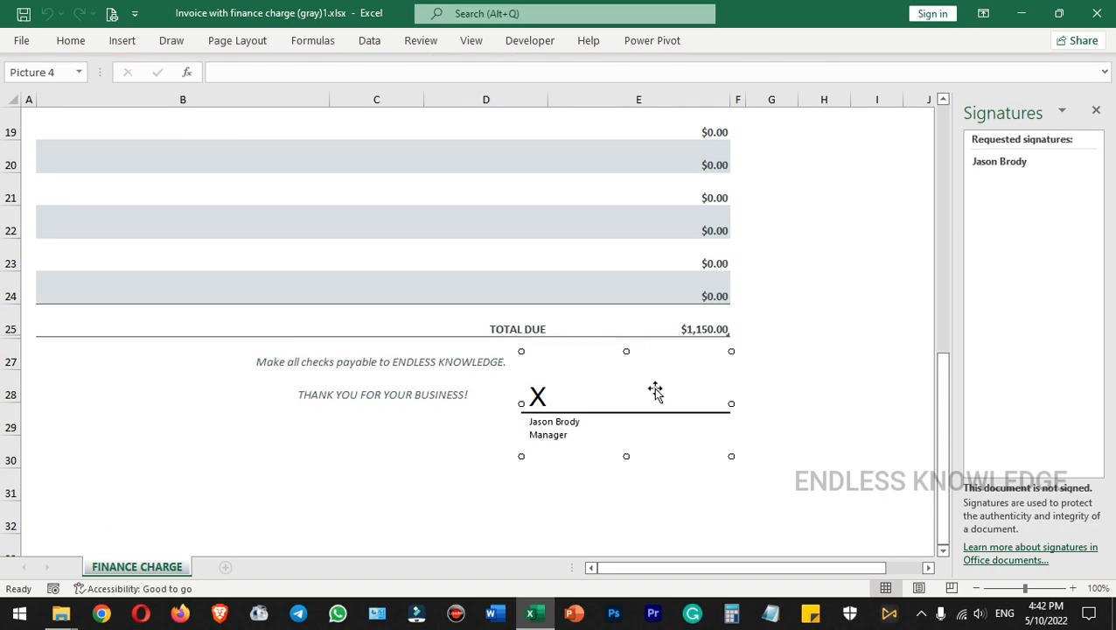
Examine the instructions to the signer in the signing dialog of the unsigned signature line without signing
{"action": "right_click", "coordinate": [643, 391]}
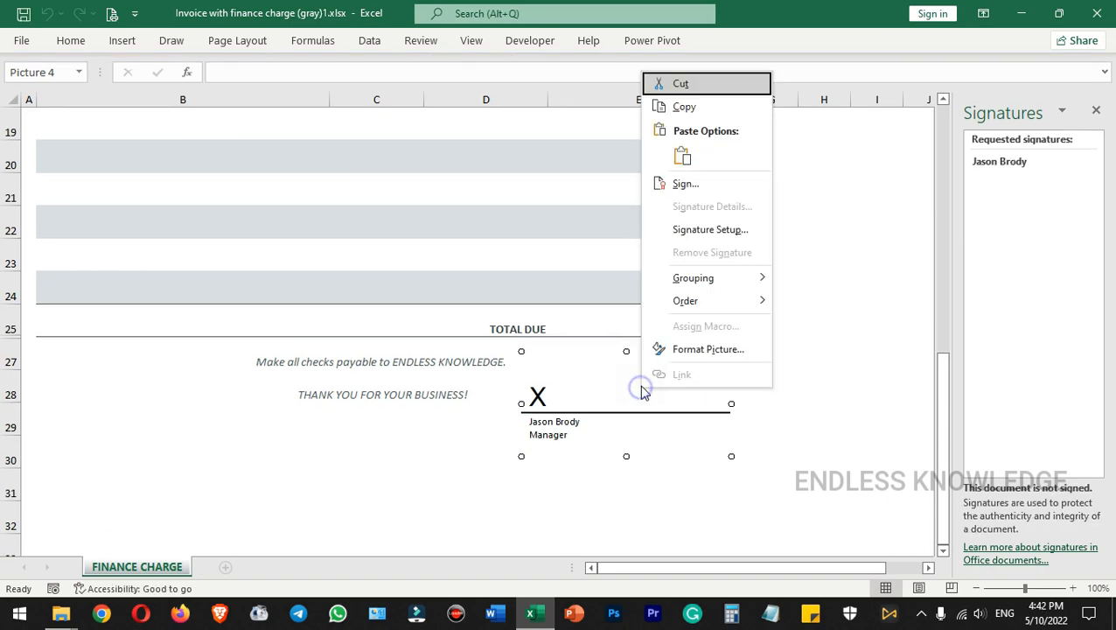
{"action": "left_click", "coordinate": [679, 183]}
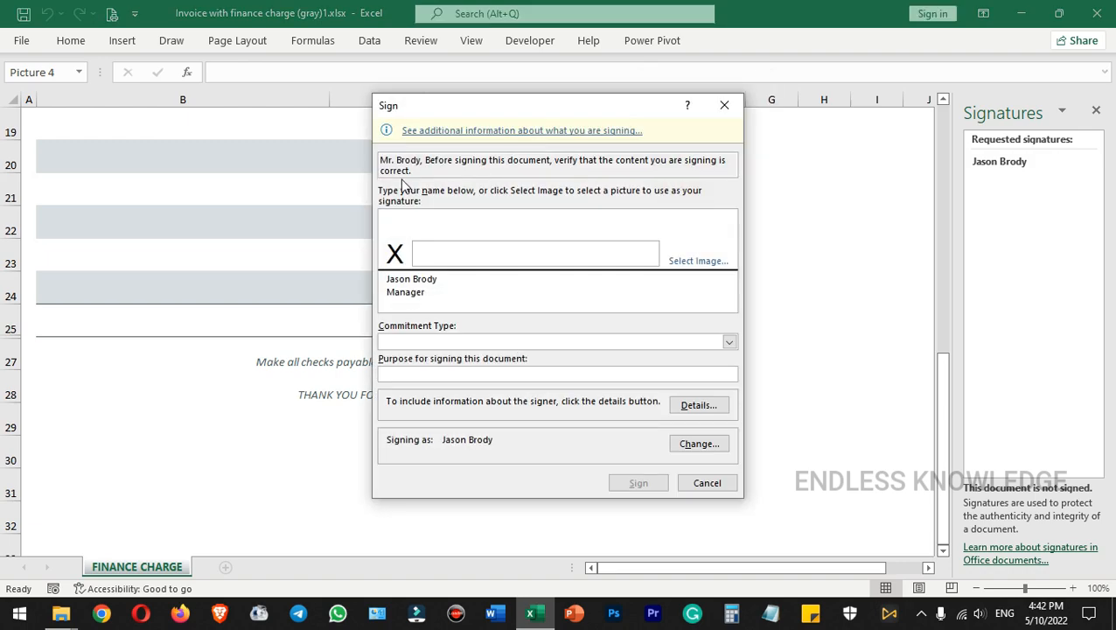
{"action": "mouse_move", "coordinate": [416, 172]}
{"action": "left_mouse_down"}
{"action": "mouse_move", "coordinate": [376, 166]}
{"action": "mouse_move", "coordinate": [428, 188]}
{"action": "left_mouse_up"}
{"action": "left_click", "coordinate": [436, 175]}
{"action": "left_click", "coordinate": [707, 483]}
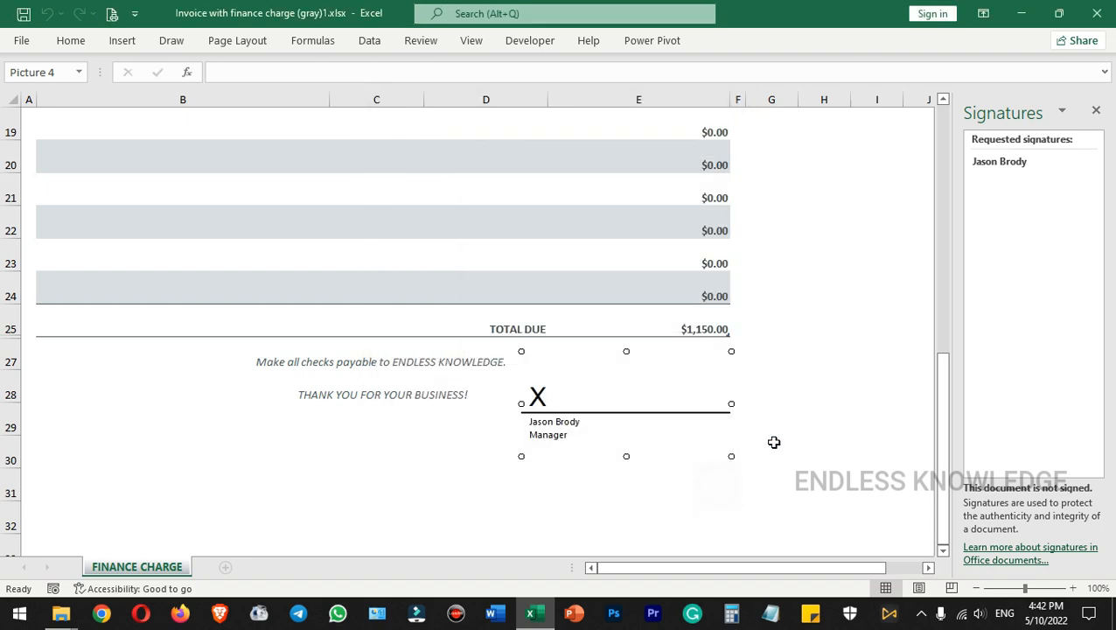
Delete the unsigned signature line below the invoice total and start adding an invisible digital signature to the workbook
{"action": "key", "text": "Delete"}
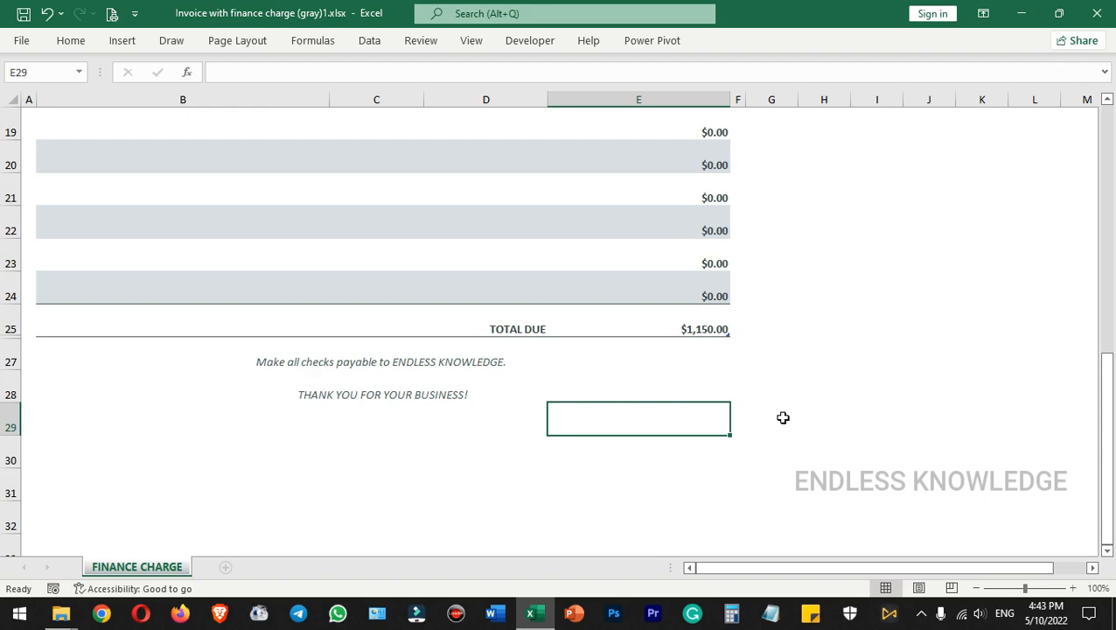
{"action": "left_click", "coordinate": [25, 40]}
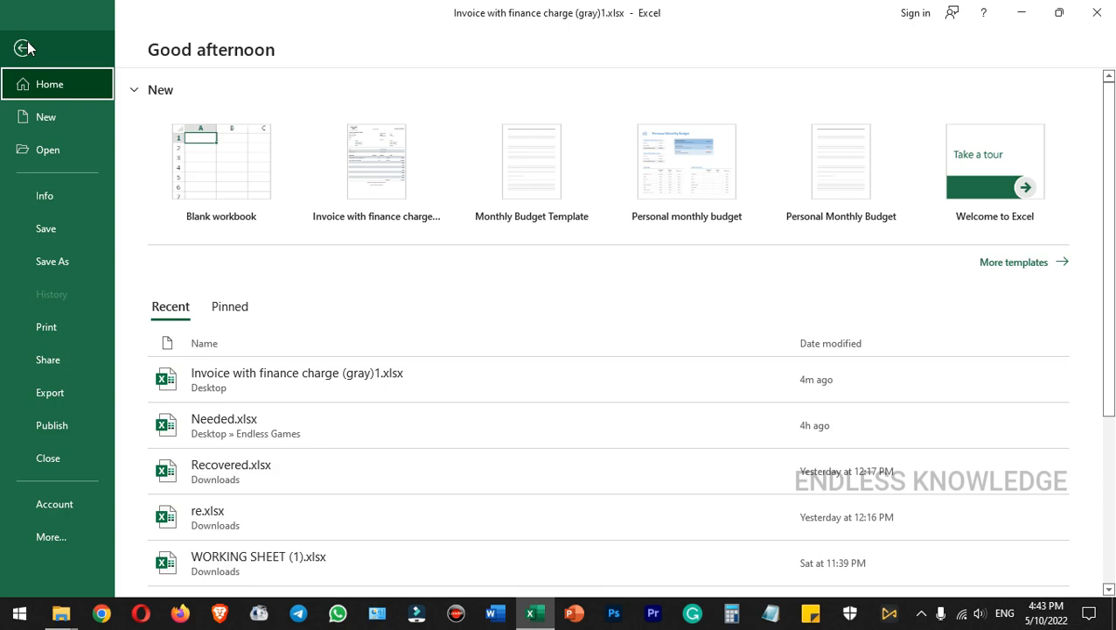
{"action": "left_click", "coordinate": [70, 192]}
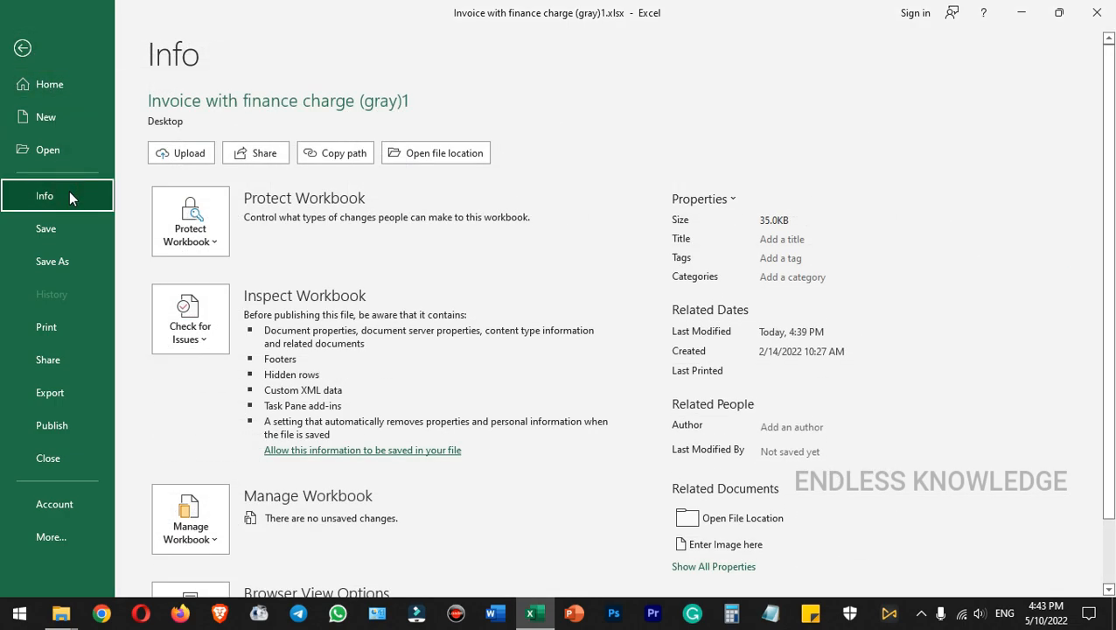
{"action": "left_click", "coordinate": [216, 243]}
{"action": "scroll", "coordinate": [249, 297], "scroll_direction": "down", "scroll_amount": 1}
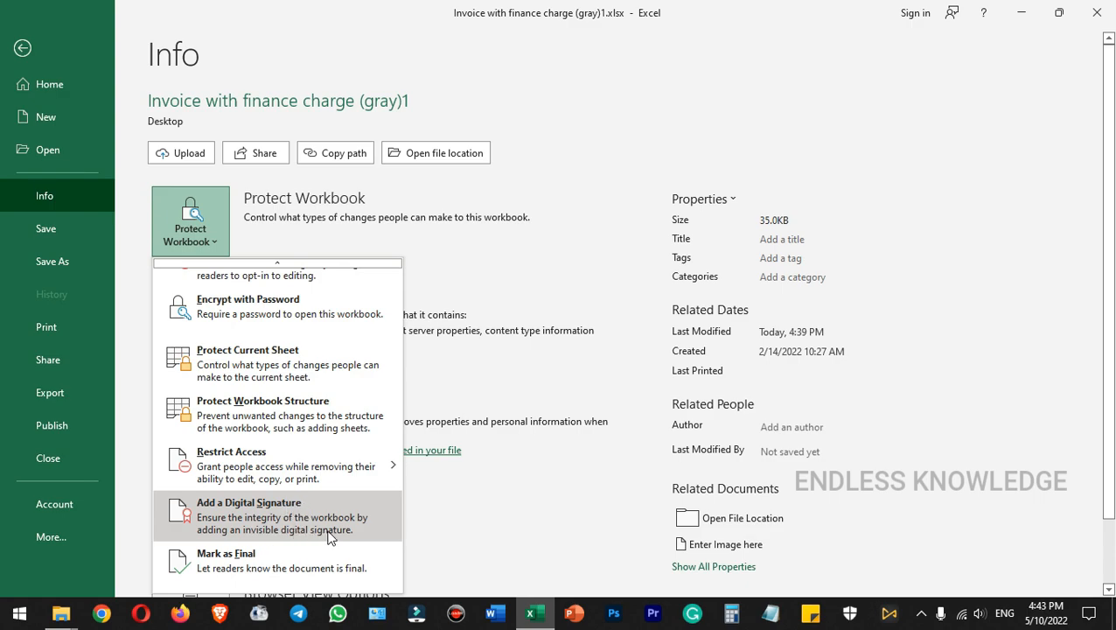
{"action": "left_click", "coordinate": [282, 504]}
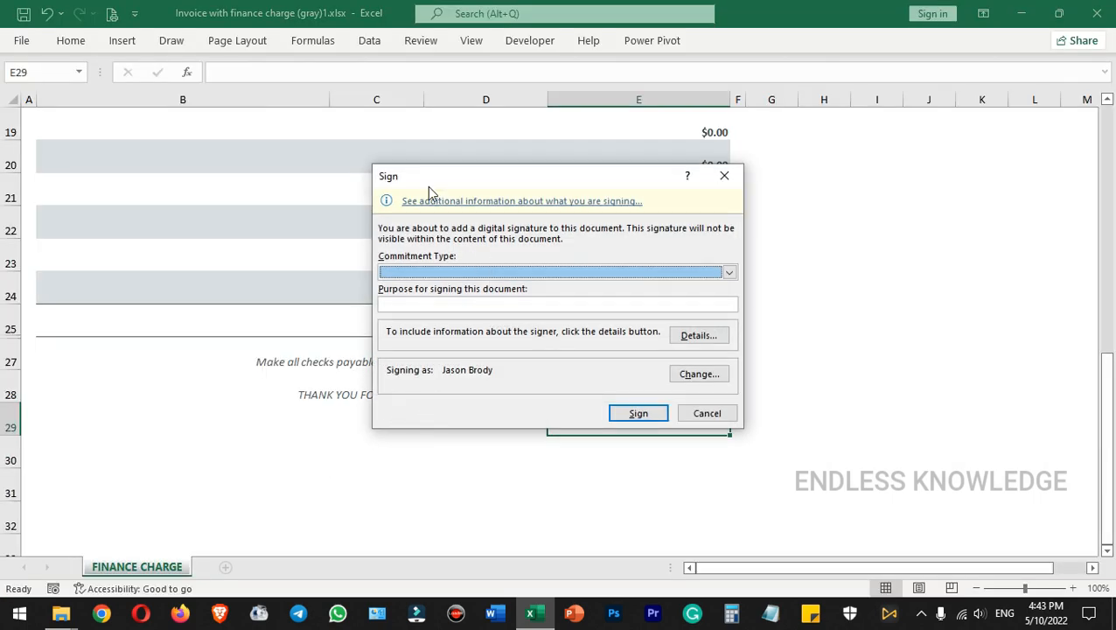
Set the signature's commitment type to "Created this document" and its signing purpose to "Confidential"
{"action": "left_click", "coordinate": [460, 273]}
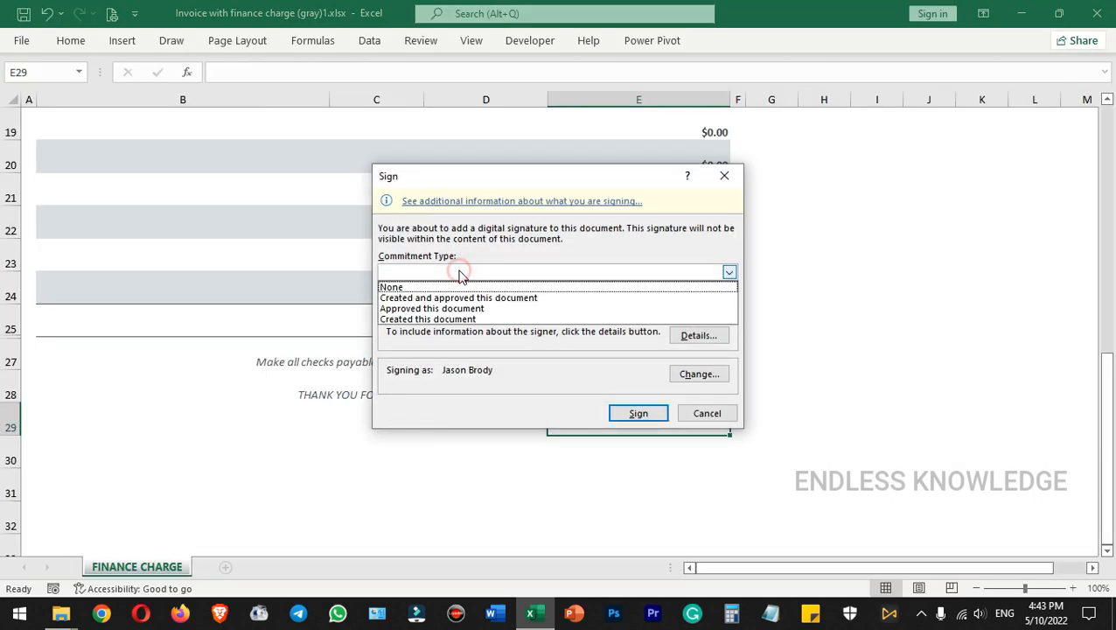
{"action": "left_click", "coordinate": [444, 318]}
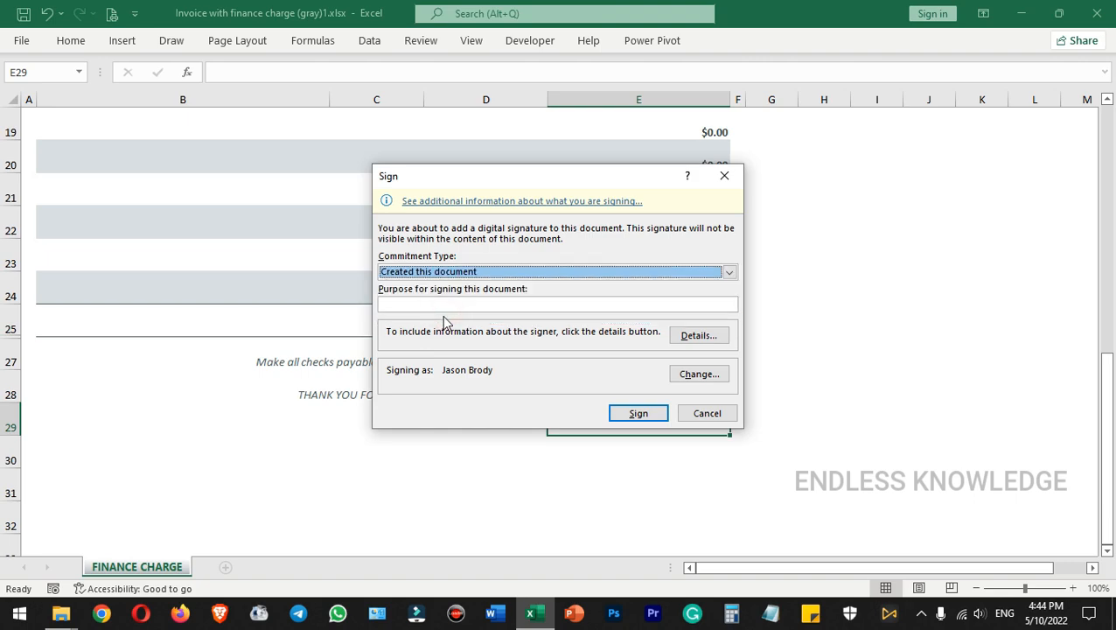
{"action": "left_click", "coordinate": [459, 304]}
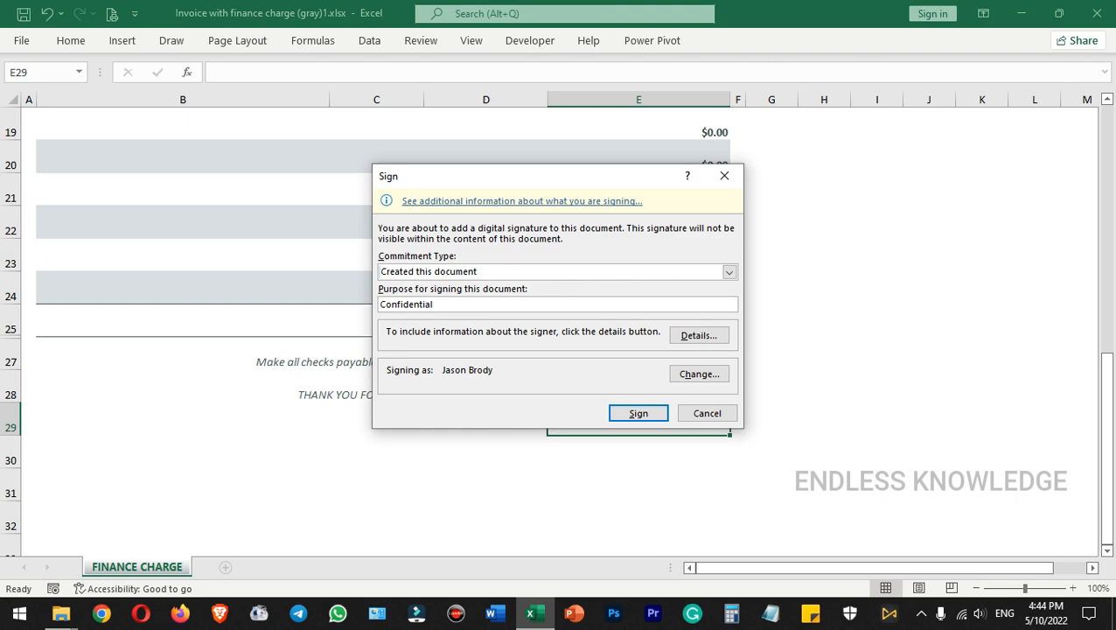
Add the signer's details with the role Manager and fill in the city and country of the production place
{"action": "left_click", "coordinate": [691, 335]}
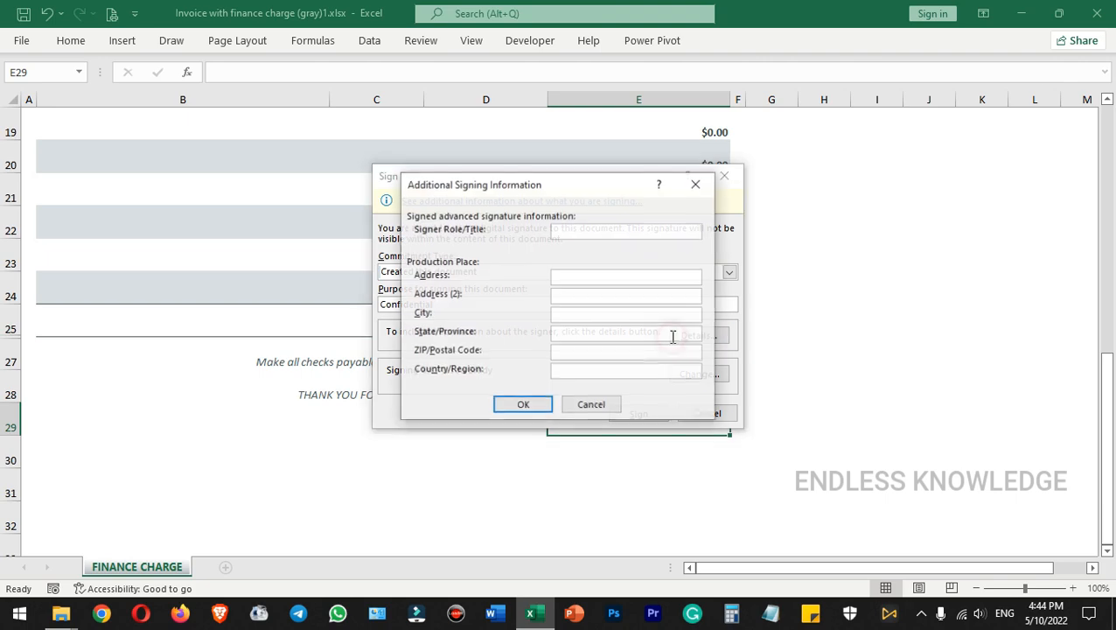
{"action": "left_click", "coordinate": [585, 230]}
{"action": "type", "text": "Manager"}
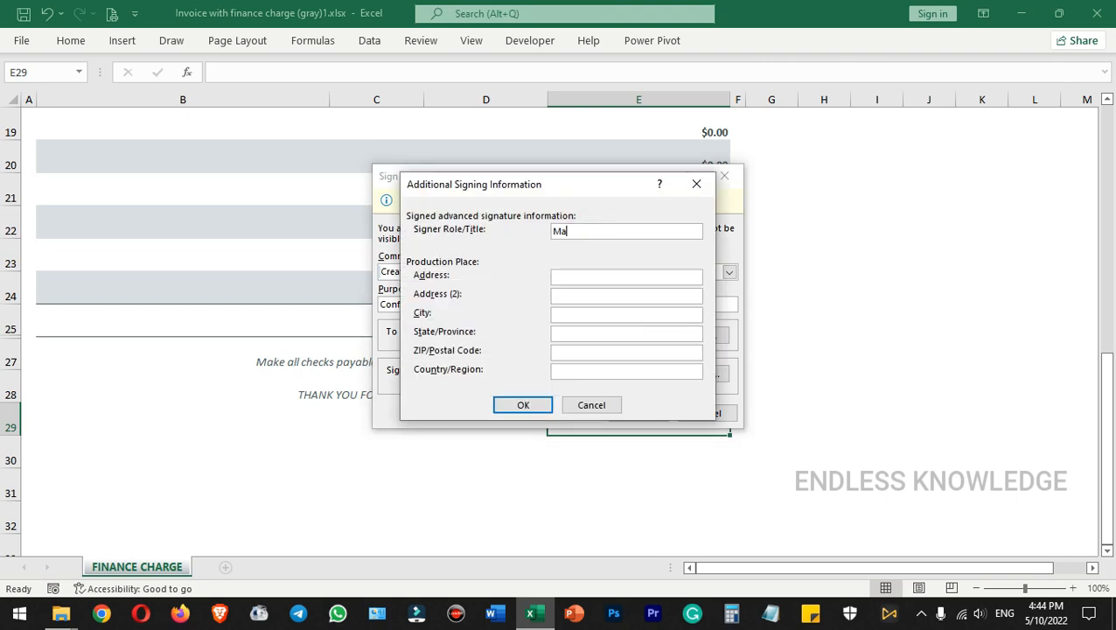
{"action": "left_click", "coordinate": [585, 314]}
{"action": "type", "text": "Salem"}
{"action": "left_click", "coordinate": [623, 371]}
{"action": "left_click", "coordinate": [524, 404]}
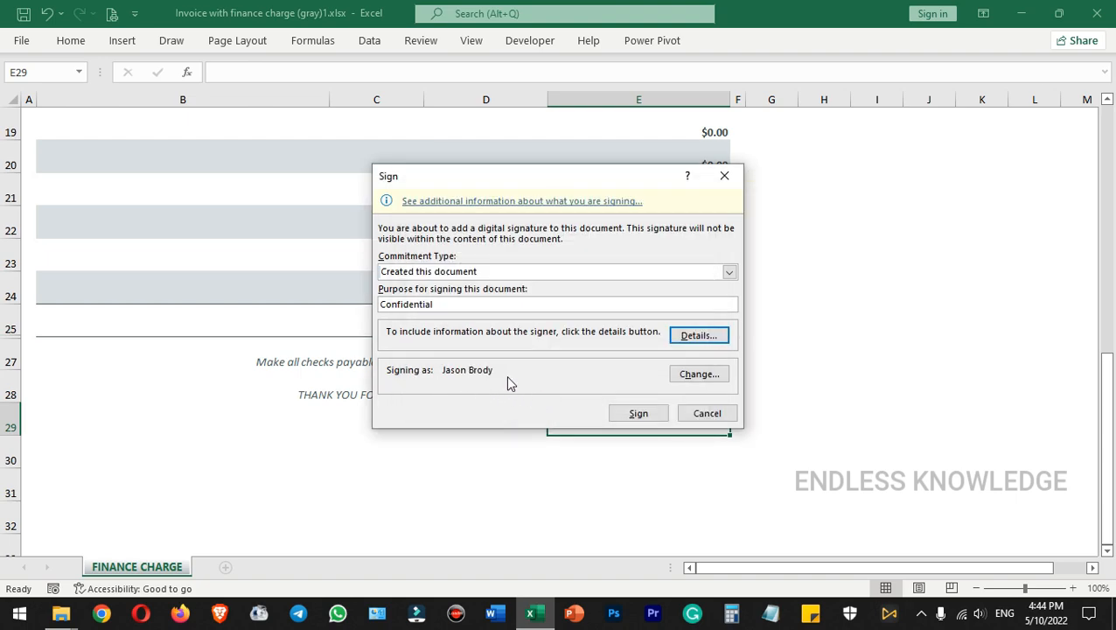
Switch the signing certificate to the last one among the further choices, accept its use and sign the workbook
{"action": "left_click", "coordinate": [698, 374]}
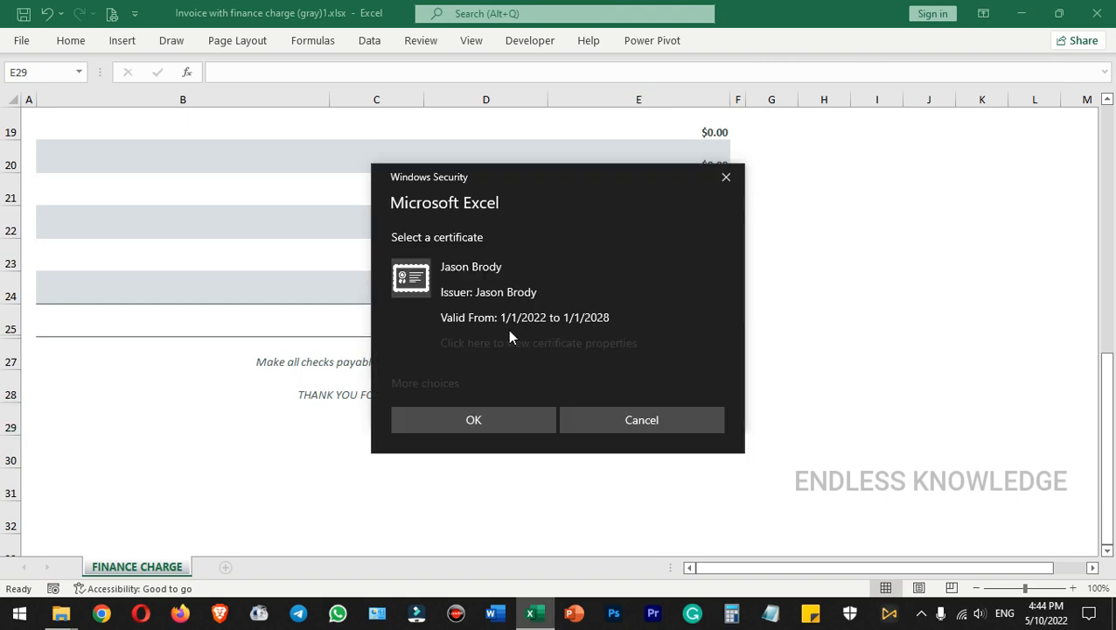
{"action": "left_click", "coordinate": [428, 383]}
{"action": "left_click", "coordinate": [473, 488]}
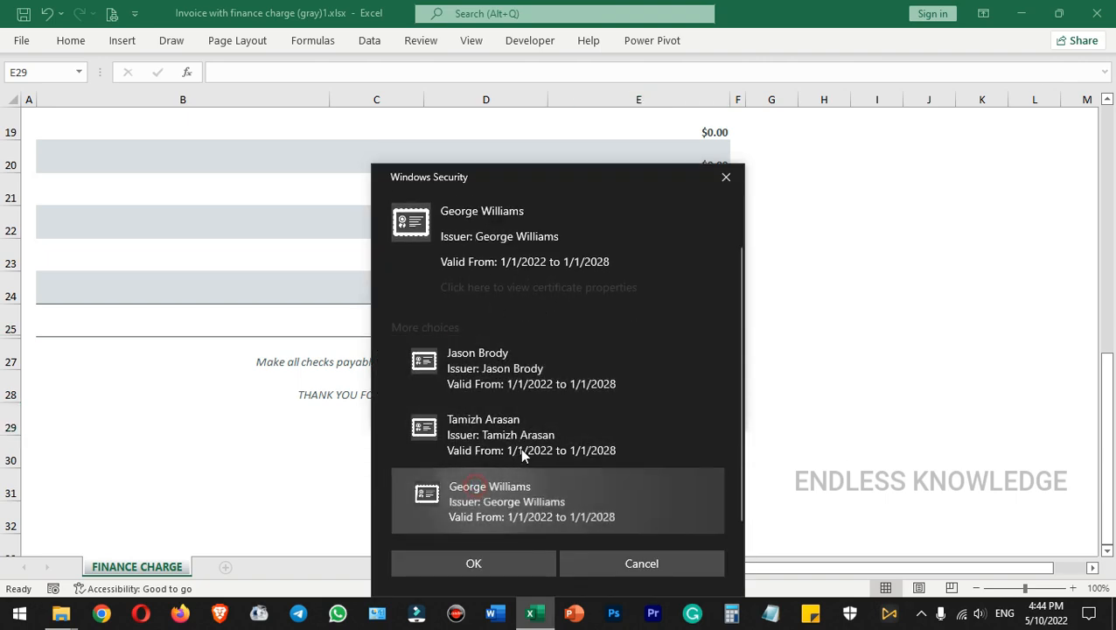
{"action": "left_click", "coordinate": [474, 557]}
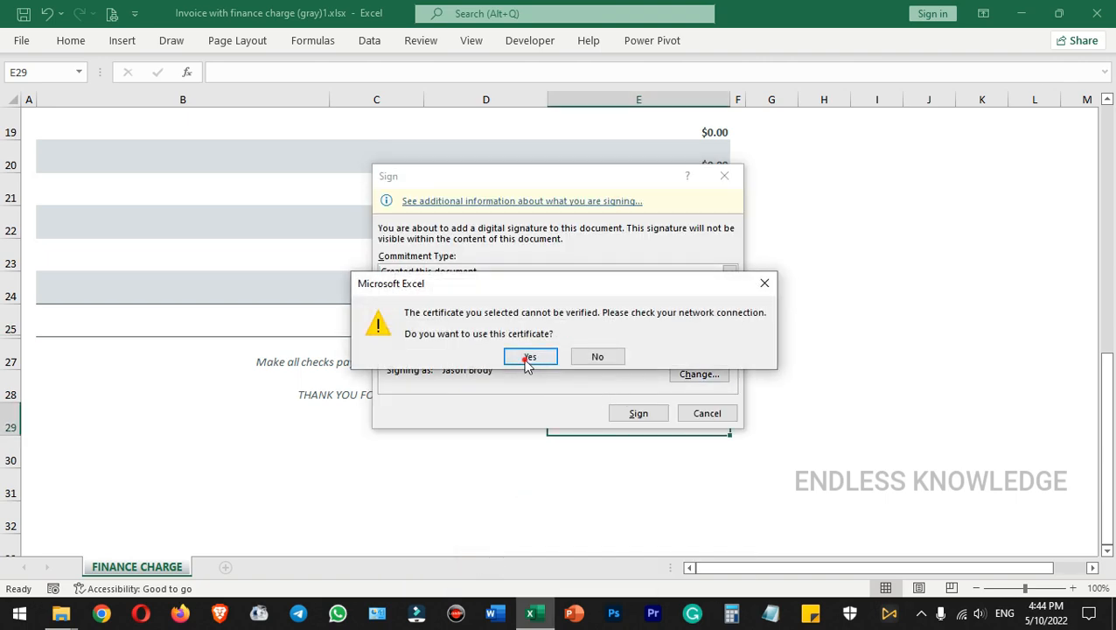
{"action": "left_click", "coordinate": [528, 357]}
{"action": "left_click", "coordinate": [641, 416]}
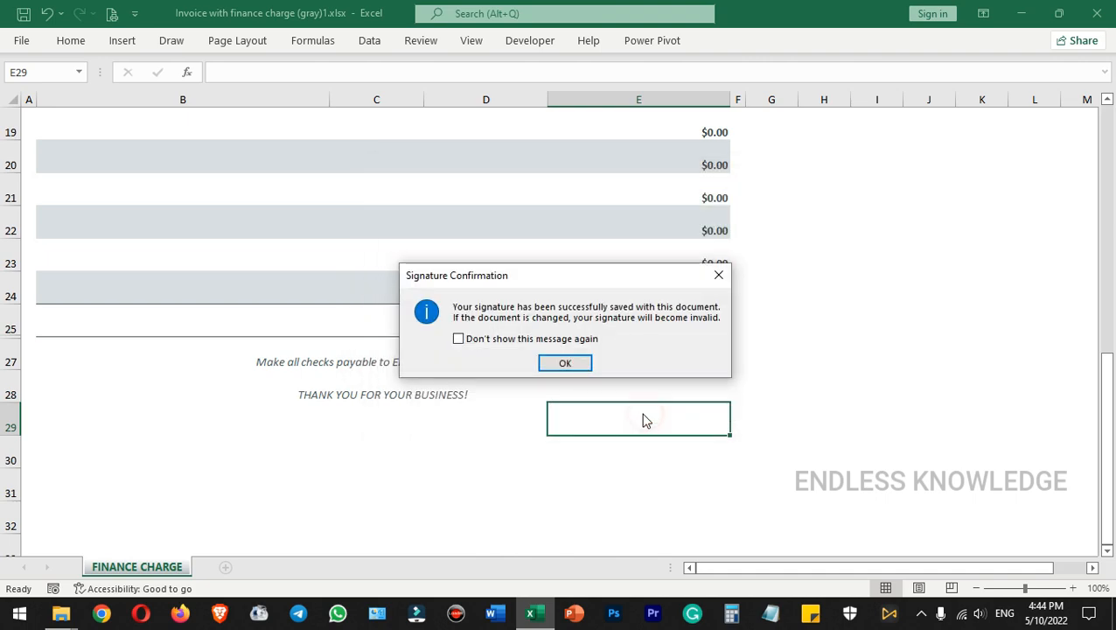
{"action": "left_click", "coordinate": [568, 366]}
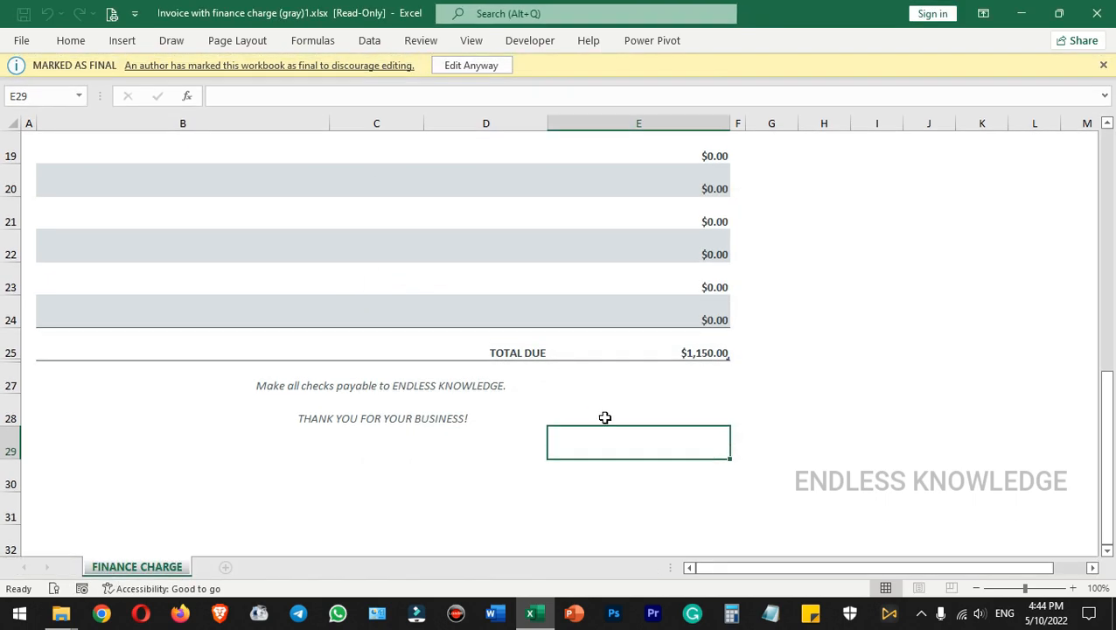
Dismiss the marked-as-final notice, close the signed workbook and reopen the invoice from the desktop
{"action": "left_click", "coordinate": [762, 441]}
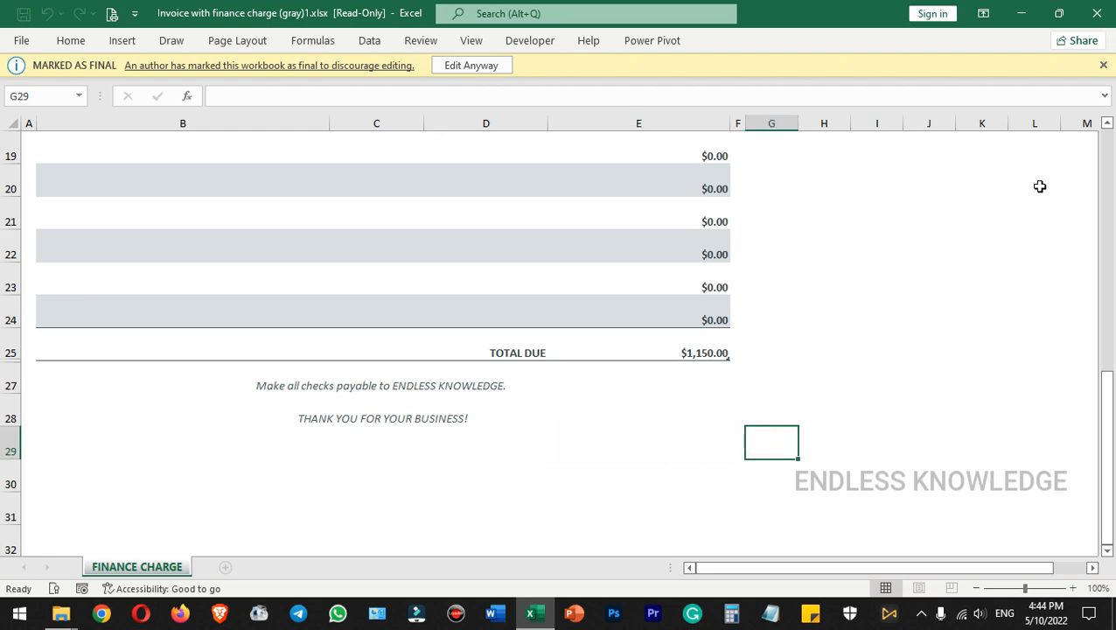
{"action": "left_click", "coordinate": [1103, 65]}
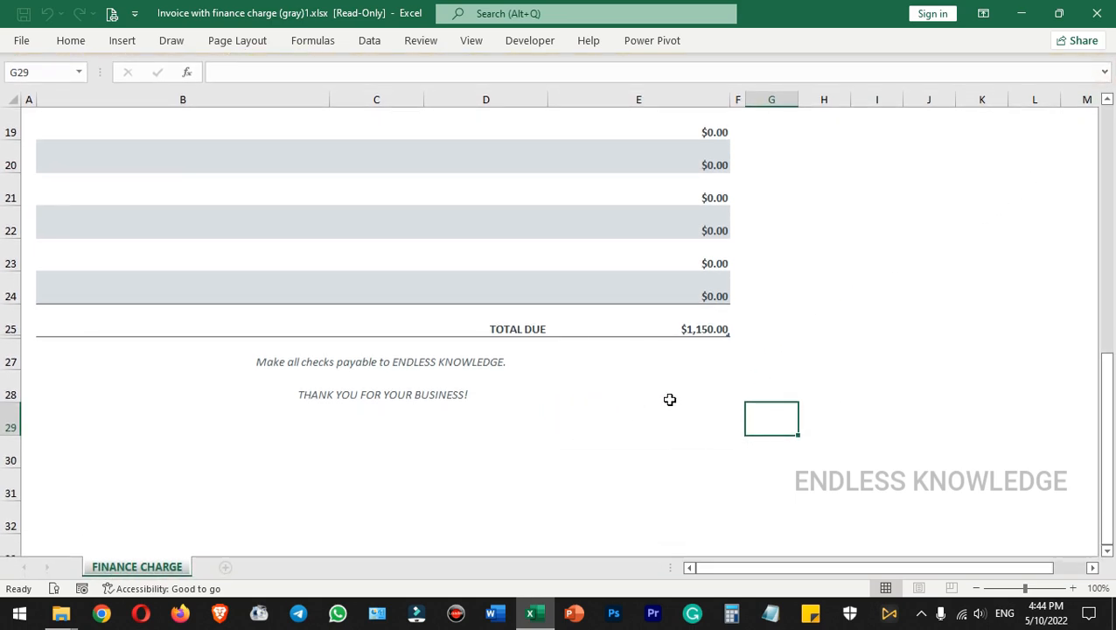
{"action": "left_click", "coordinate": [70, 41]}
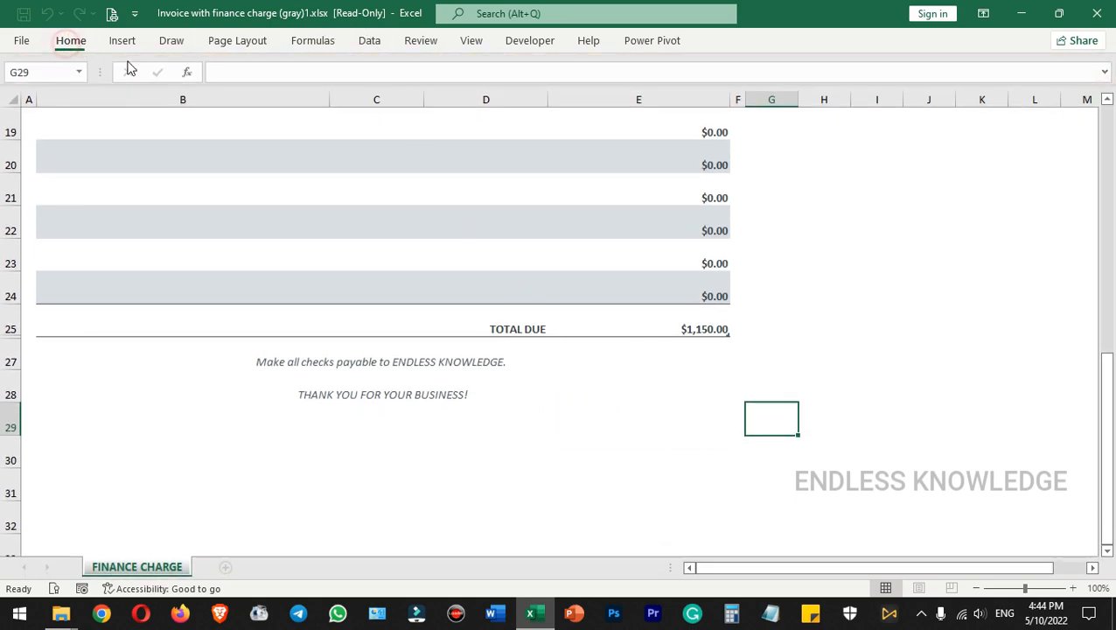
{"action": "left_click", "coordinate": [745, 432]}
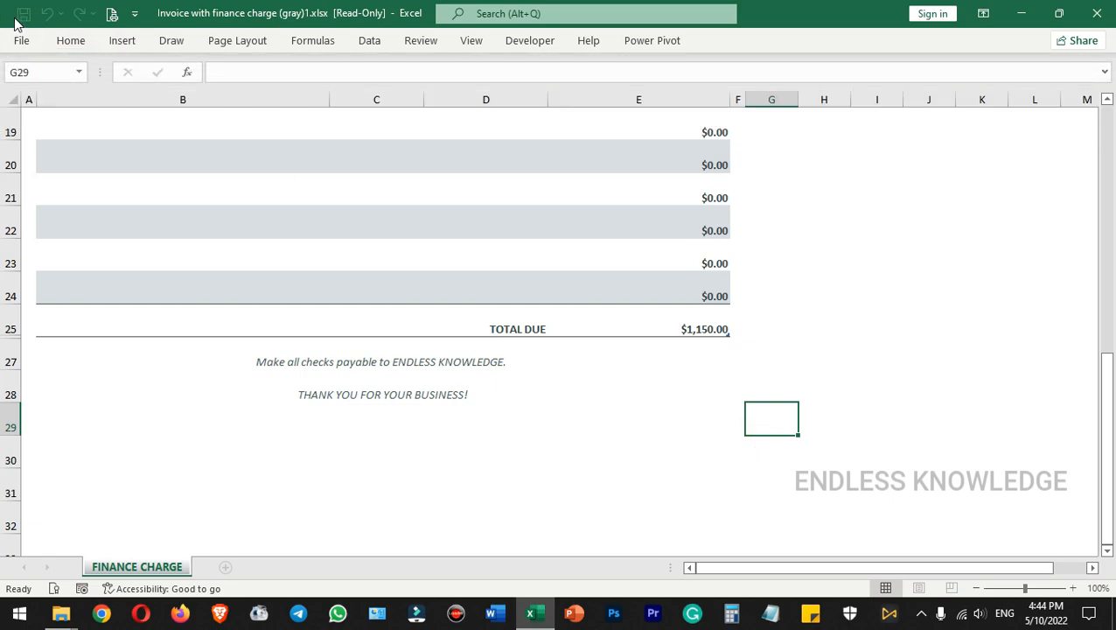
{"action": "key", "text": "alt+F4"}
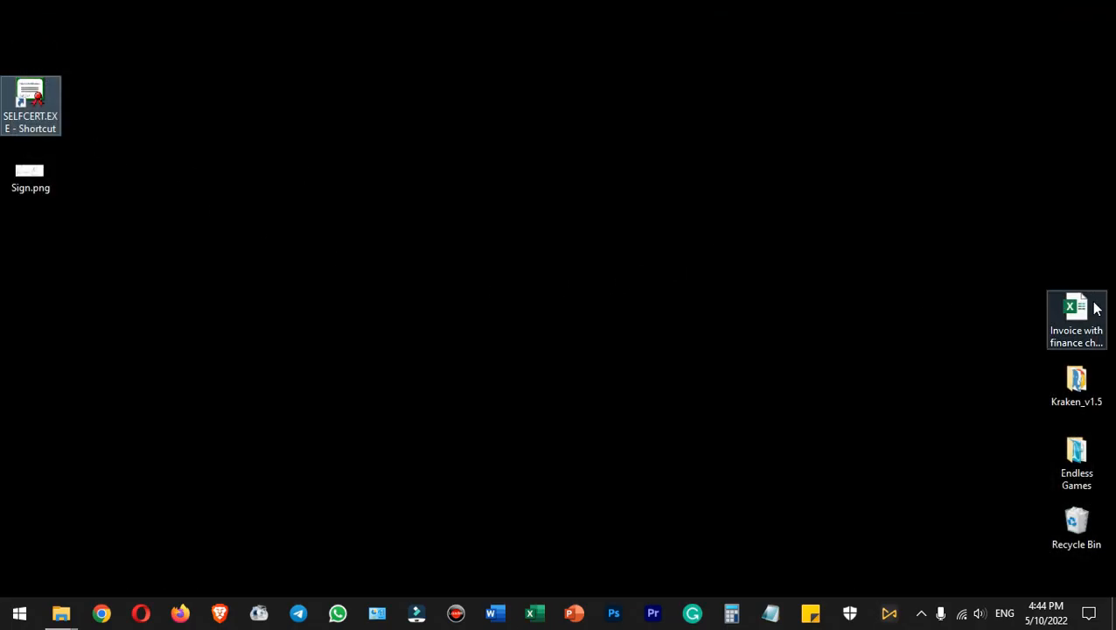
{"action": "double_click", "coordinate": [1095, 308]}
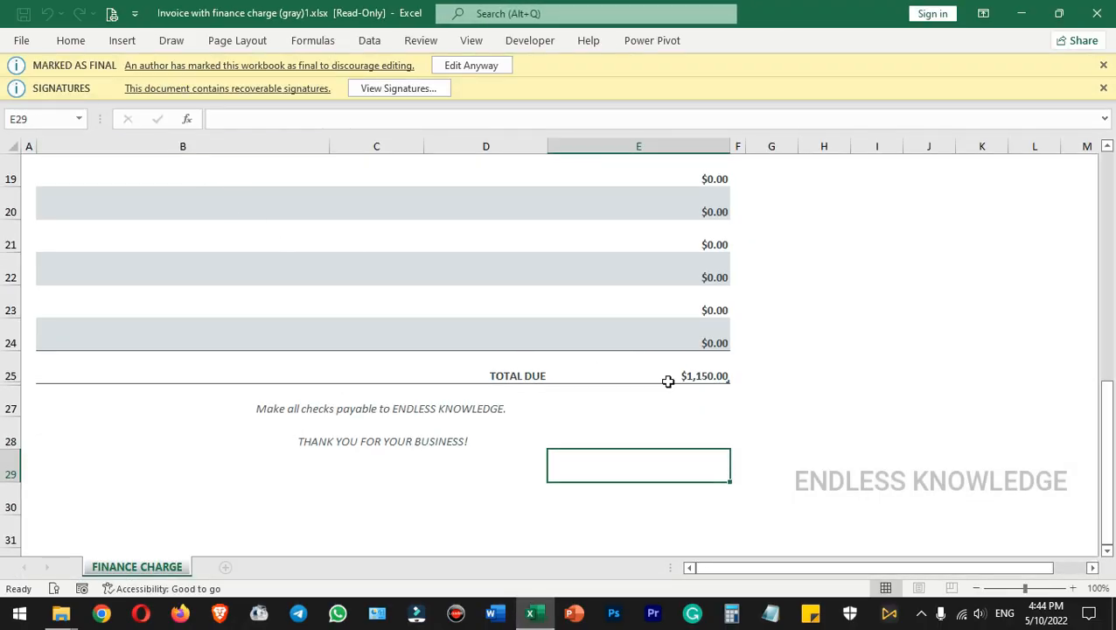
View the invoice's signatures and permanently remove the recoverable one
{"action": "scroll", "coordinate": [691, 393], "scroll_direction": "up", "scroll_amount": 6}
{"action": "scroll", "coordinate": [699, 278], "scroll_direction": "down", "scroll_amount": 7}
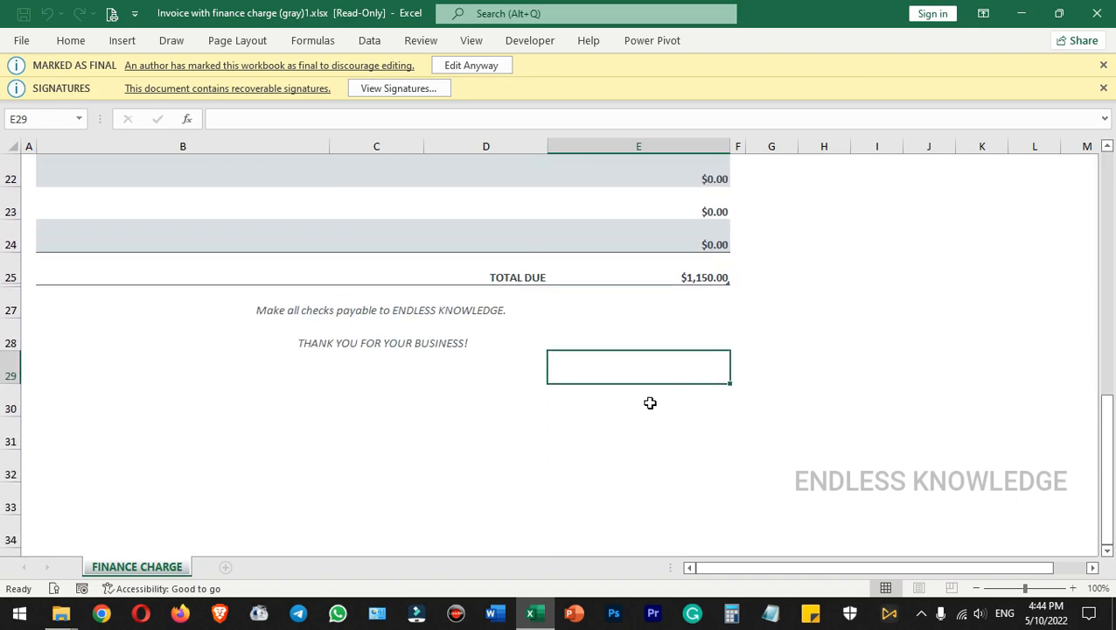
{"action": "scroll", "coordinate": [650, 402], "scroll_direction": "up", "scroll_amount": 1}
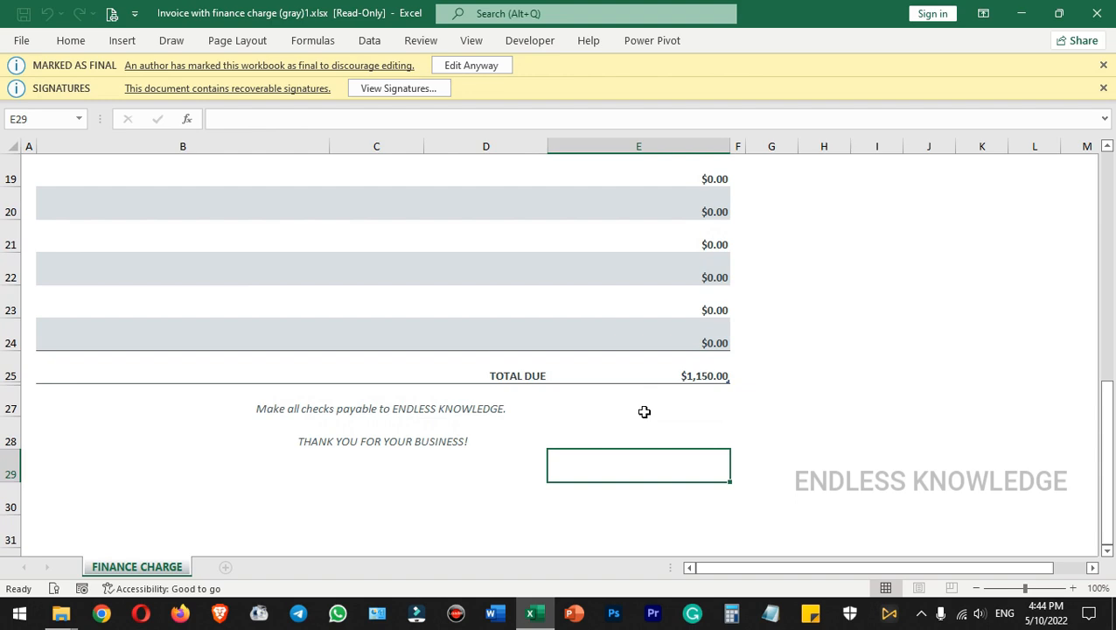
{"action": "left_click", "coordinate": [388, 89]}
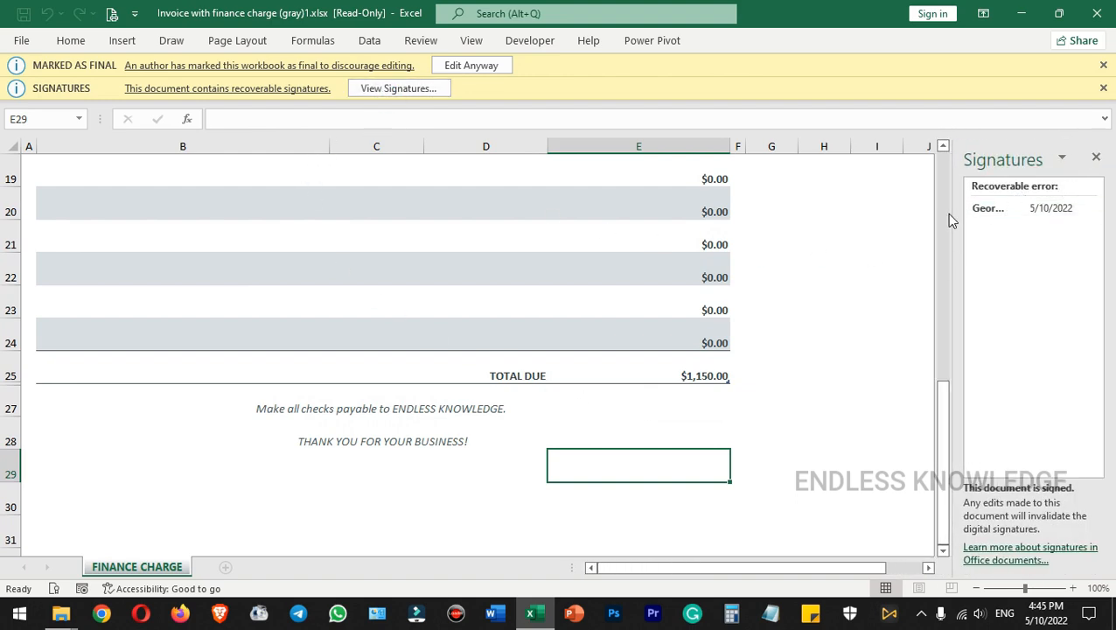
{"action": "left_click_drag", "start_coordinate": [952, 217], "coordinate": [868, 214]}
{"action": "left_click", "coordinate": [944, 217]}
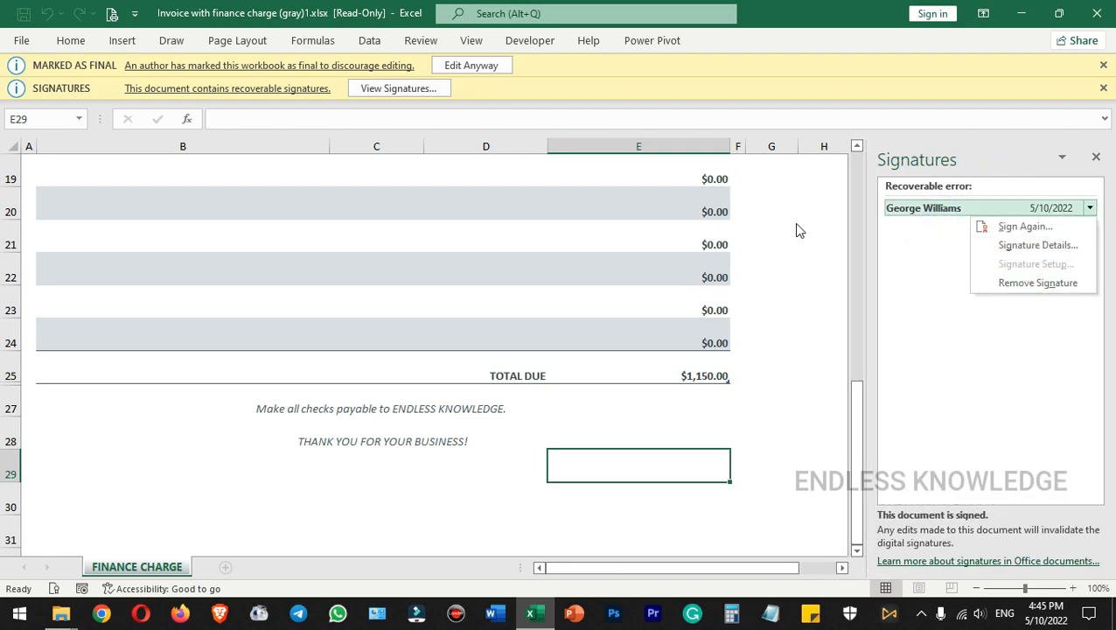
{"action": "left_click", "coordinate": [1008, 284]}
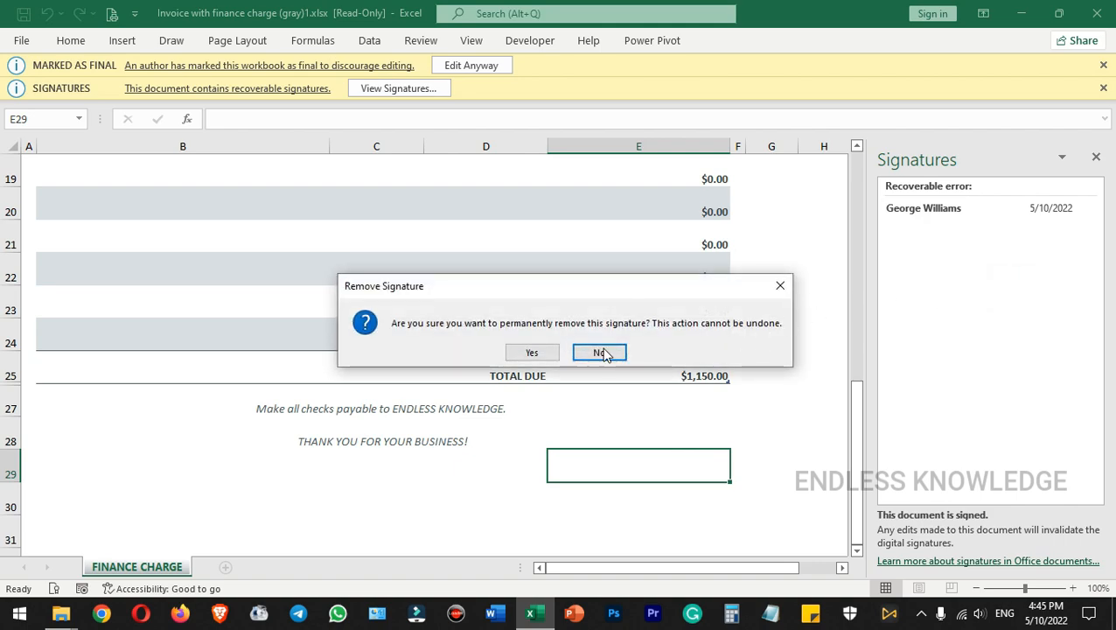
{"action": "left_click", "coordinate": [536, 353]}
{"action": "left_click", "coordinate": [570, 363]}
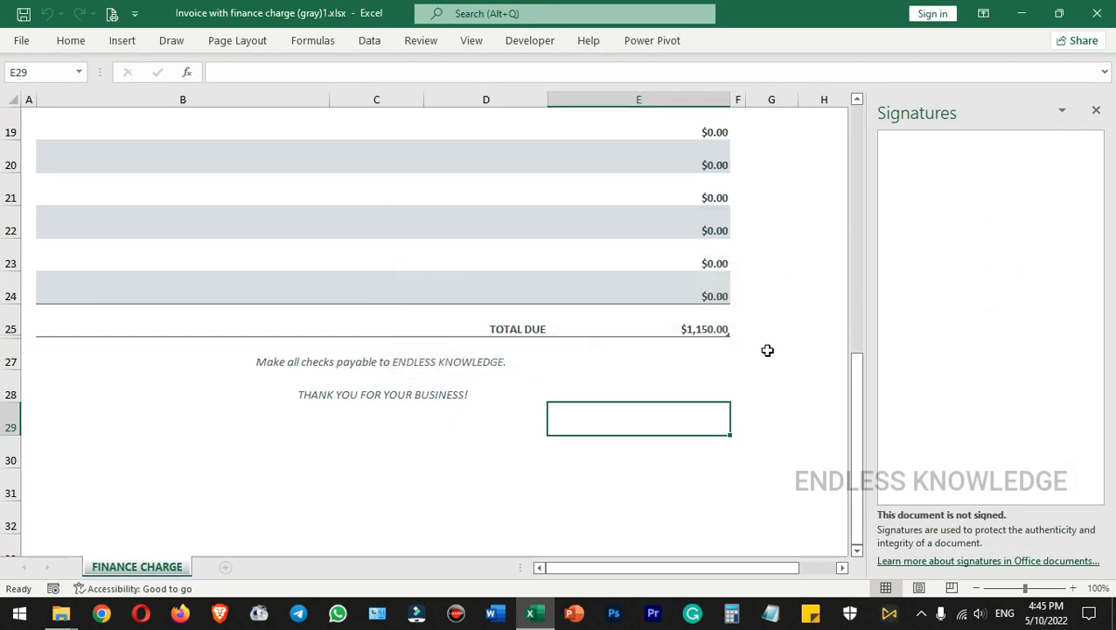
{"action": "left_click", "coordinate": [792, 332]}
{"action": "left_click", "coordinate": [666, 371]}
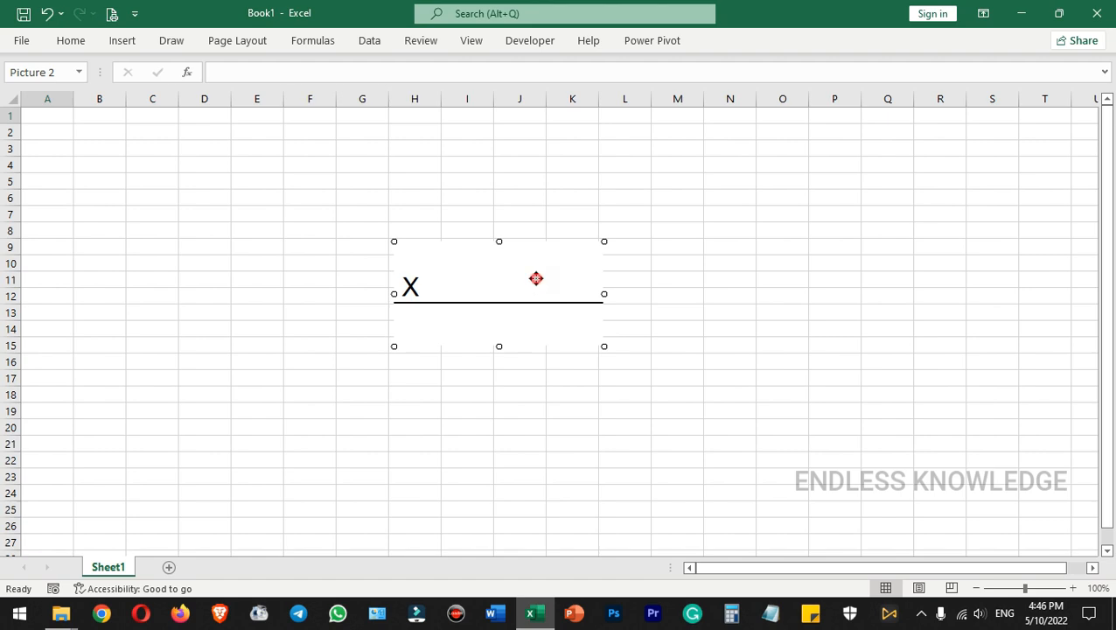
Move the blank signature line in Book1 to about rows 8 to 14 and try to sign it without saving the workbook
{"action": "left_click_drag", "start_coordinate": [537, 276], "coordinate": [578, 259]}
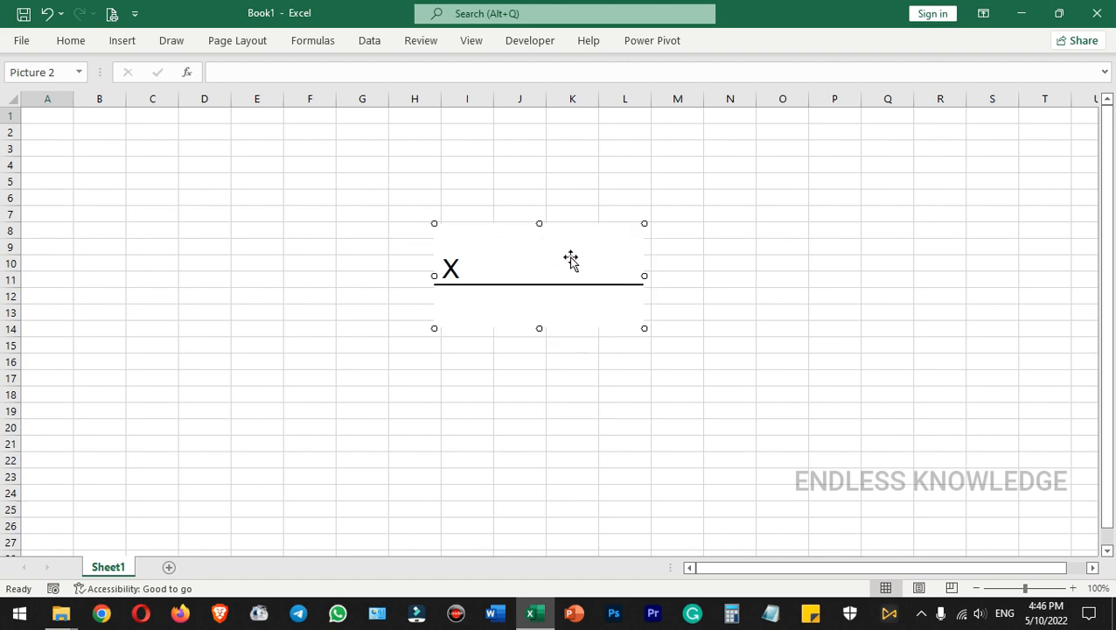
{"action": "double_click", "coordinate": [567, 258]}
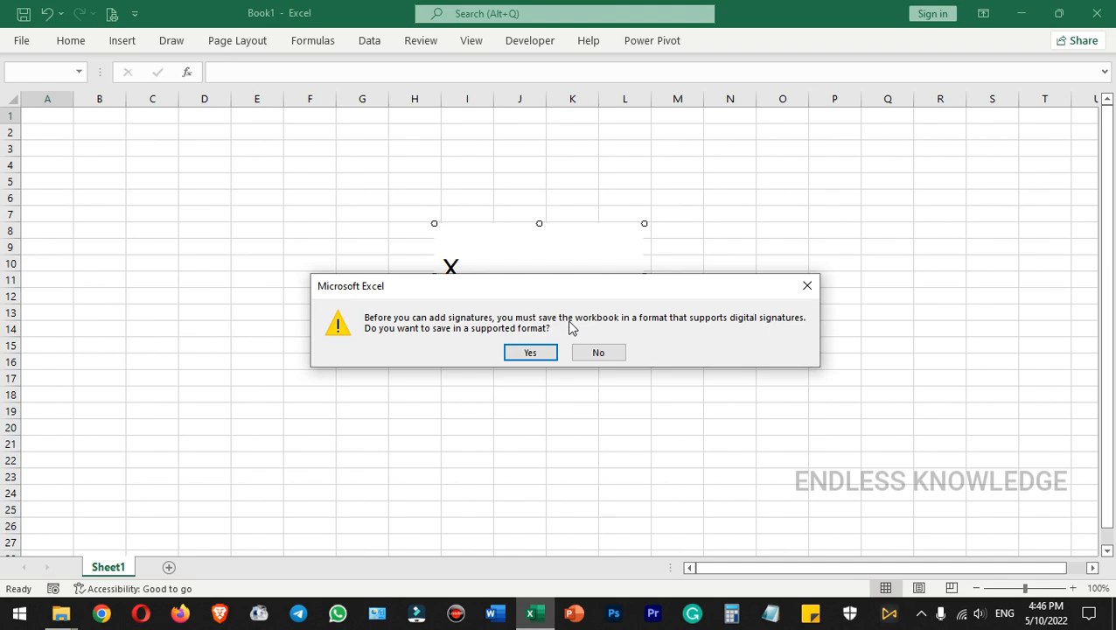
{"action": "key", "text": "Escape"}
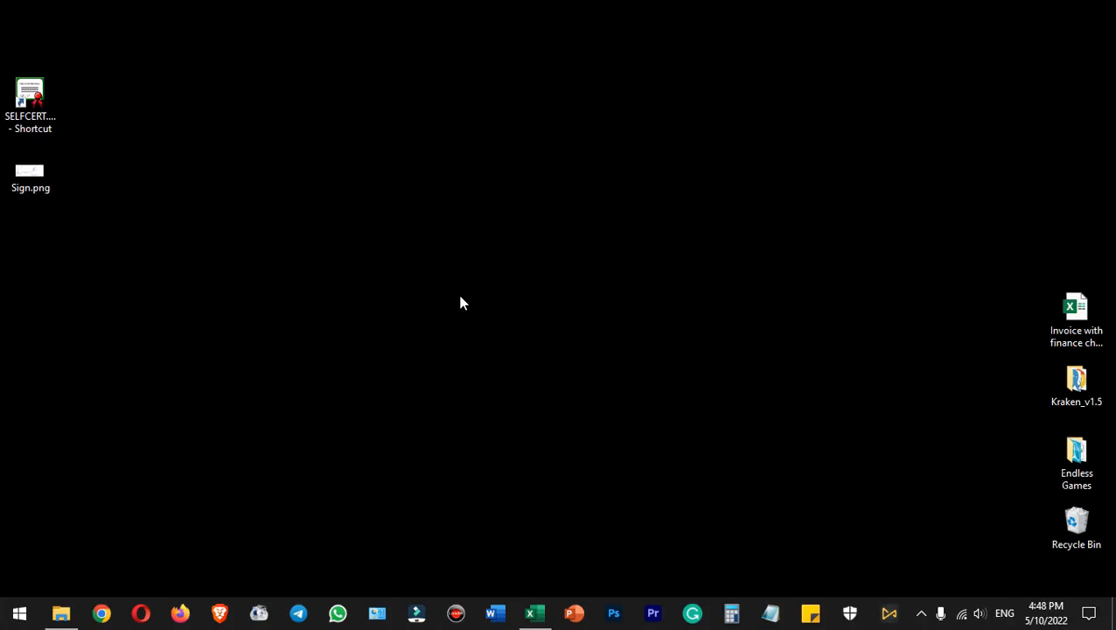
View the certificate creation dialog of the SELFCERT desktop shortcut and leave it without creating a certificate
{"action": "double_click", "coordinate": [55, 114]}
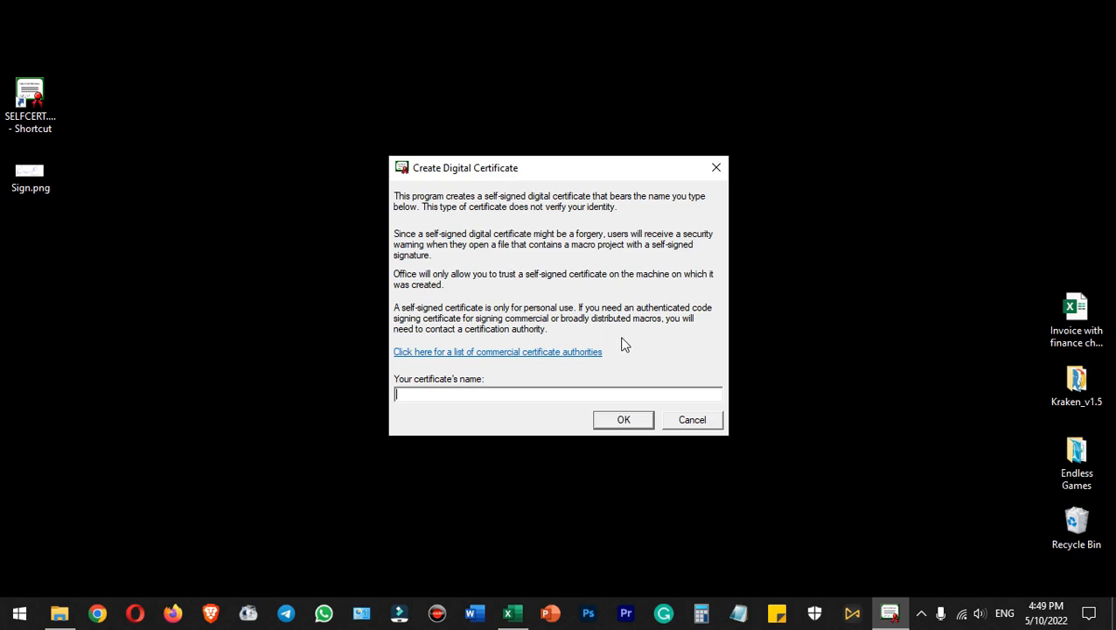
{"action": "left_click", "coordinate": [691, 421]}
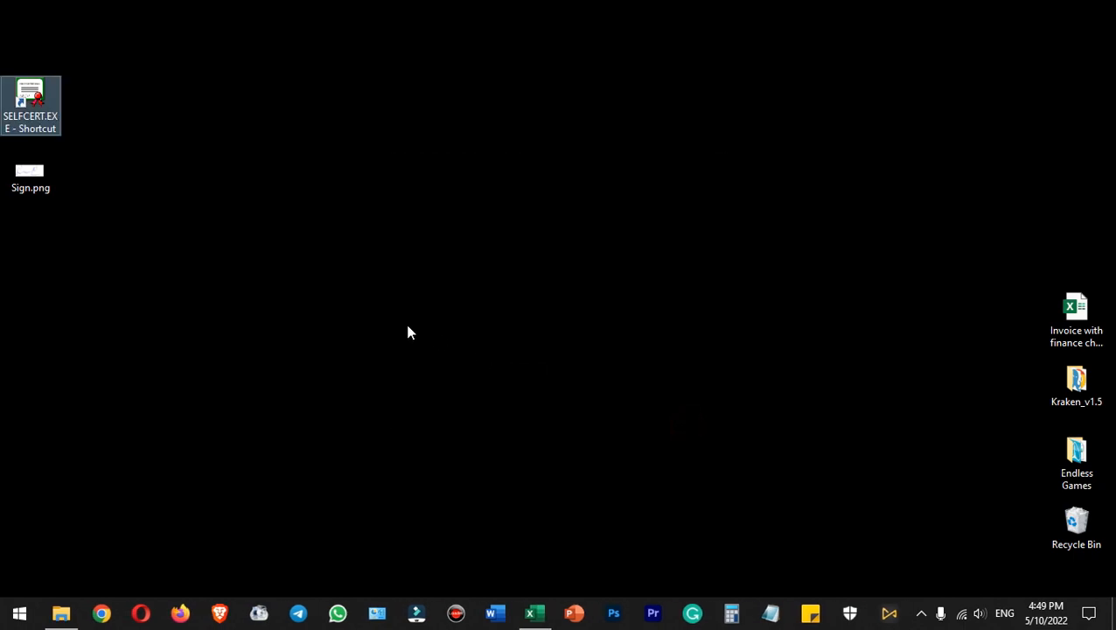
Browse to Local Disk (C:) in File Explorer and check that hidden items are set to be shown
{"action": "key", "text": "super+e"}
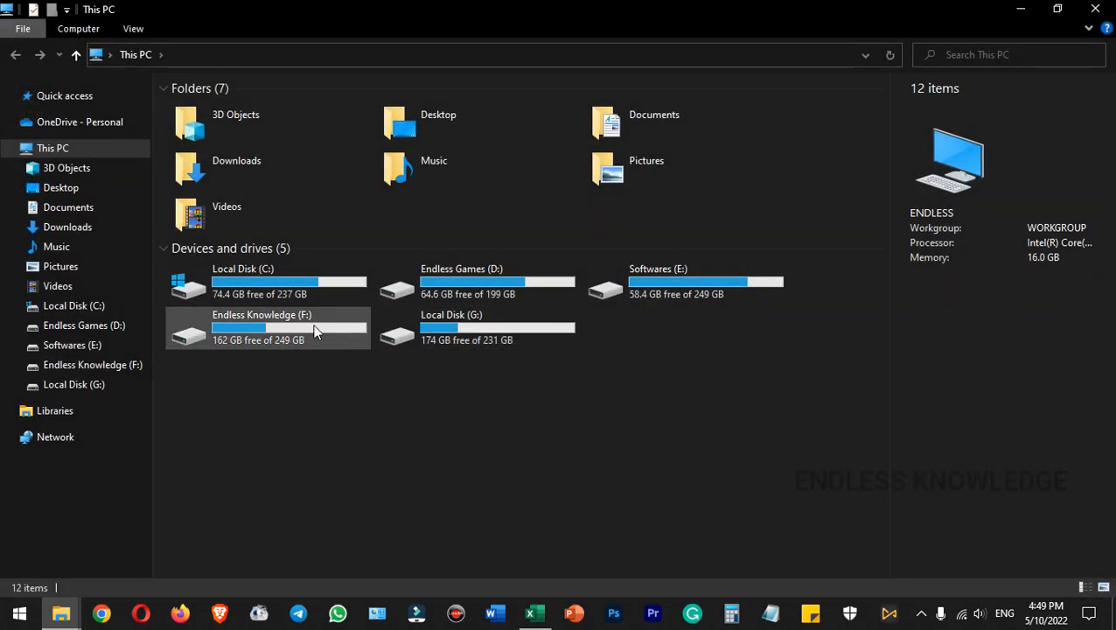
{"action": "double_click", "coordinate": [271, 273]}
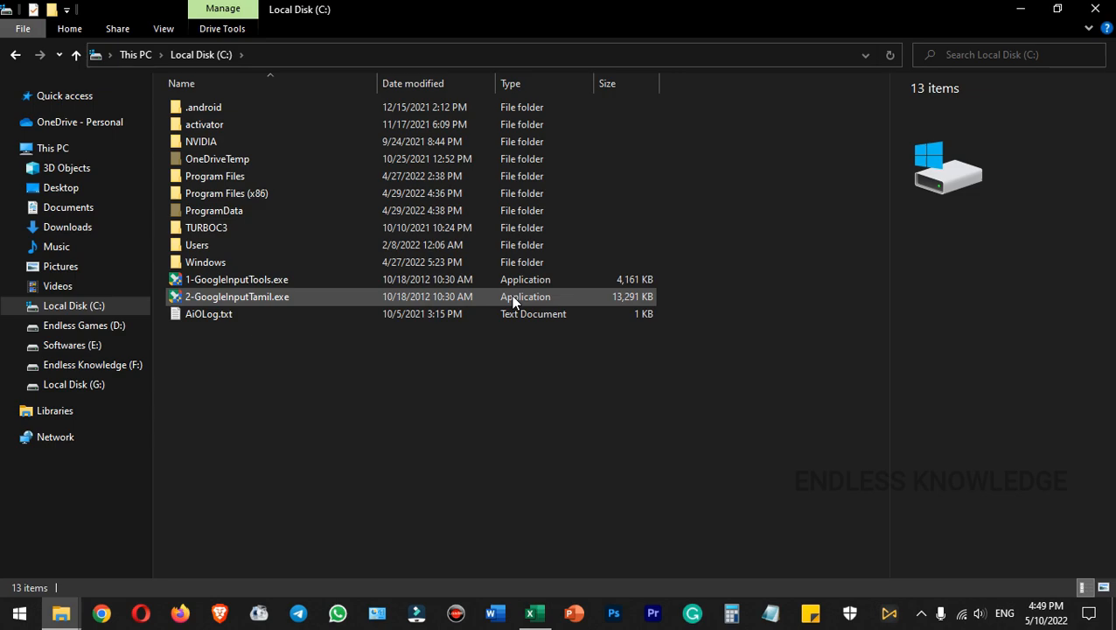
{"action": "left_click", "coordinate": [164, 29]}
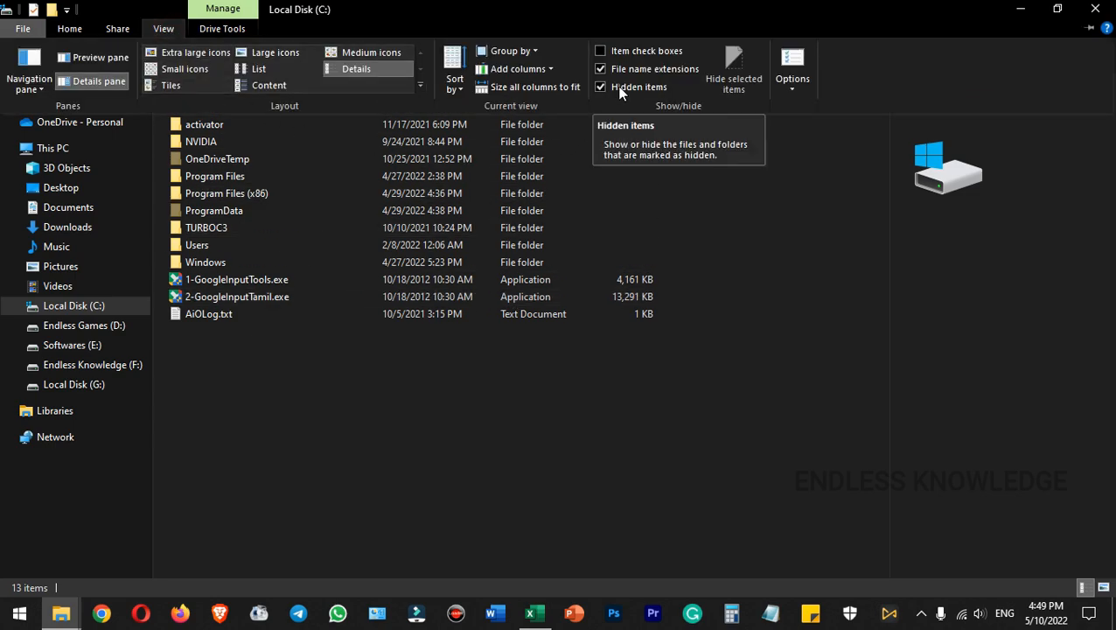
{"action": "left_click", "coordinate": [268, 402]}
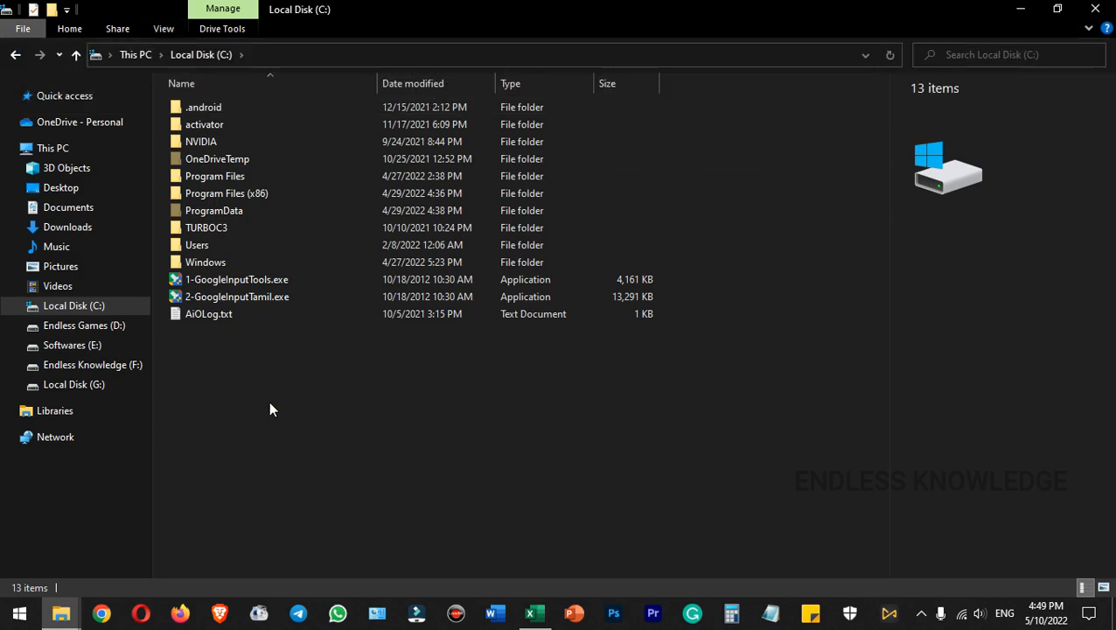
{"action": "right_click", "coordinate": [83, 310]}
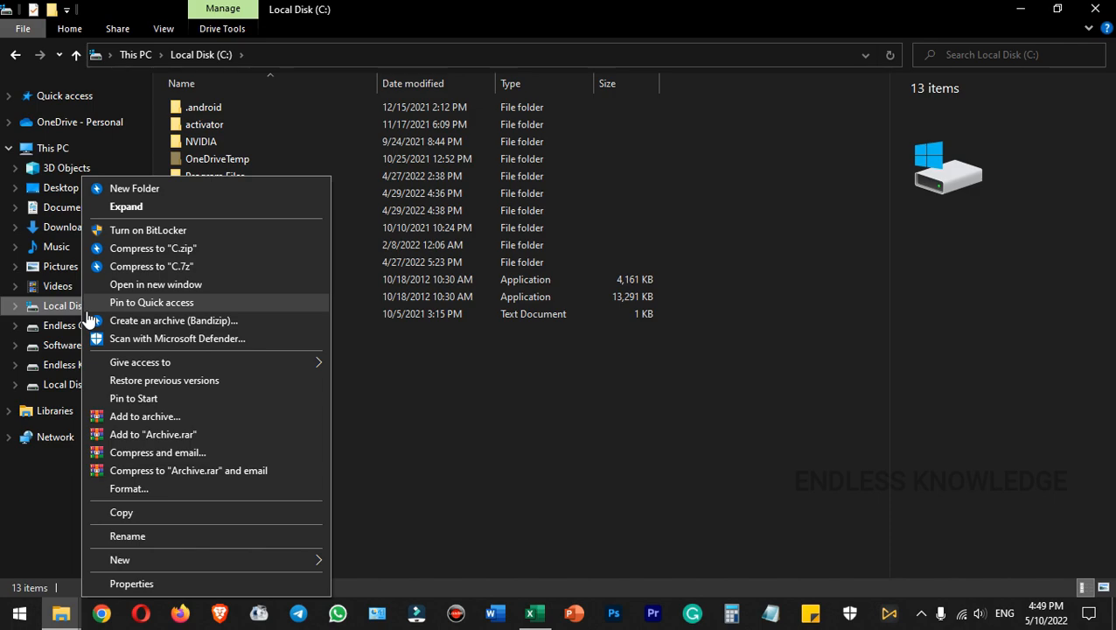
{"action": "key", "text": "Escape"}
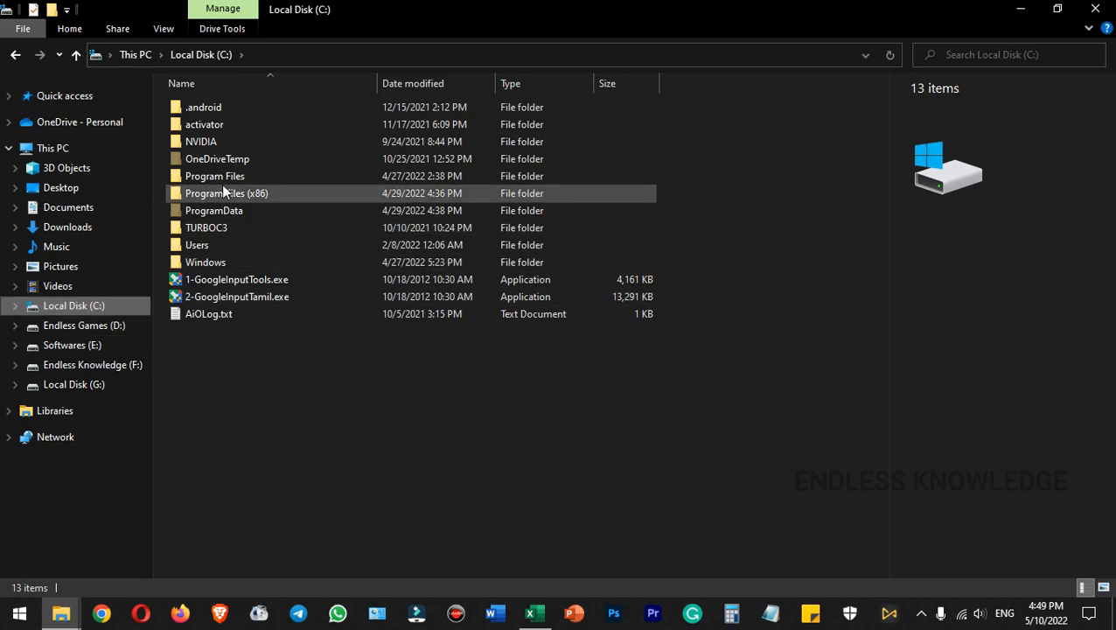
Go into the Users folder, the current user's profile folder, AppData and its Roaming folder
{"action": "left_click", "coordinate": [211, 249]}
{"action": "double_click", "coordinate": [211, 248]}
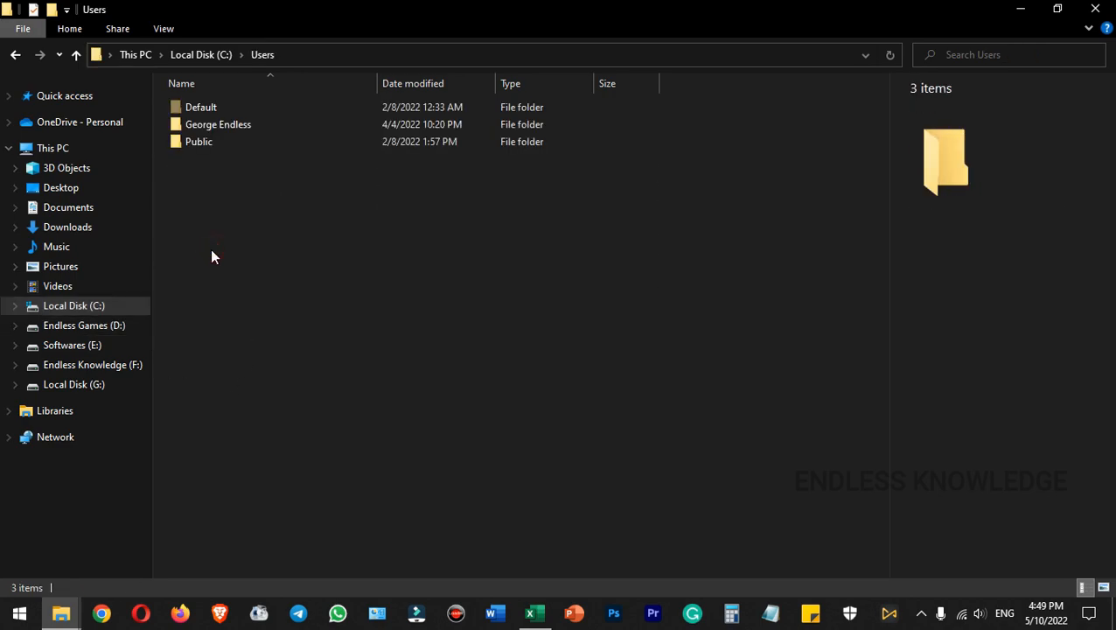
{"action": "double_click", "coordinate": [260, 126]}
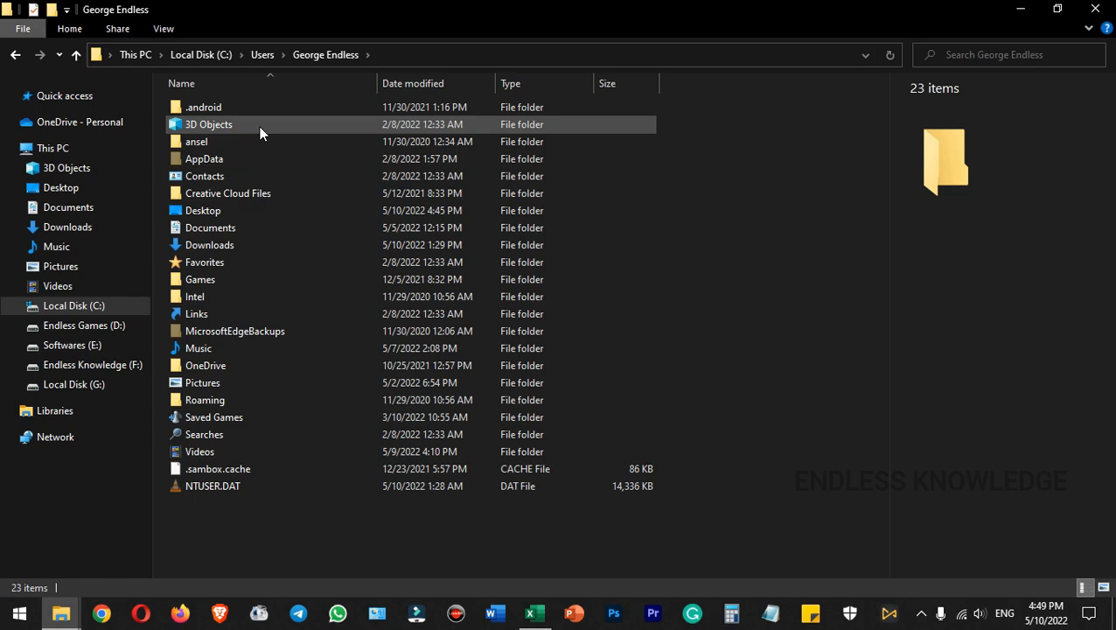
{"action": "left_click", "coordinate": [216, 158]}
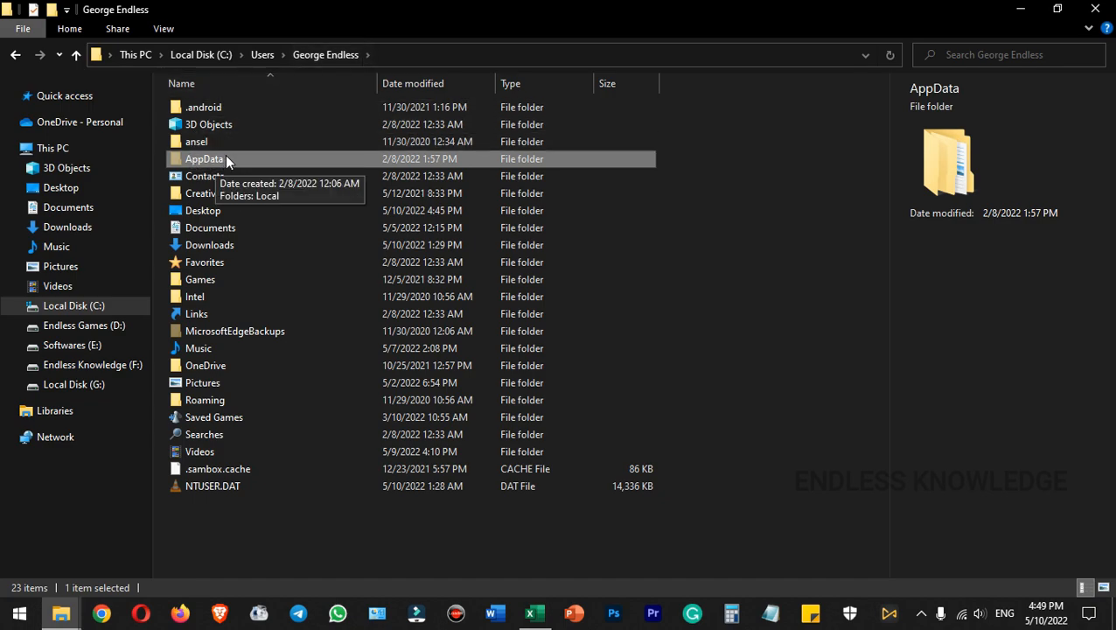
{"action": "double_click", "coordinate": [226, 159]}
{"action": "double_click", "coordinate": [224, 142]}
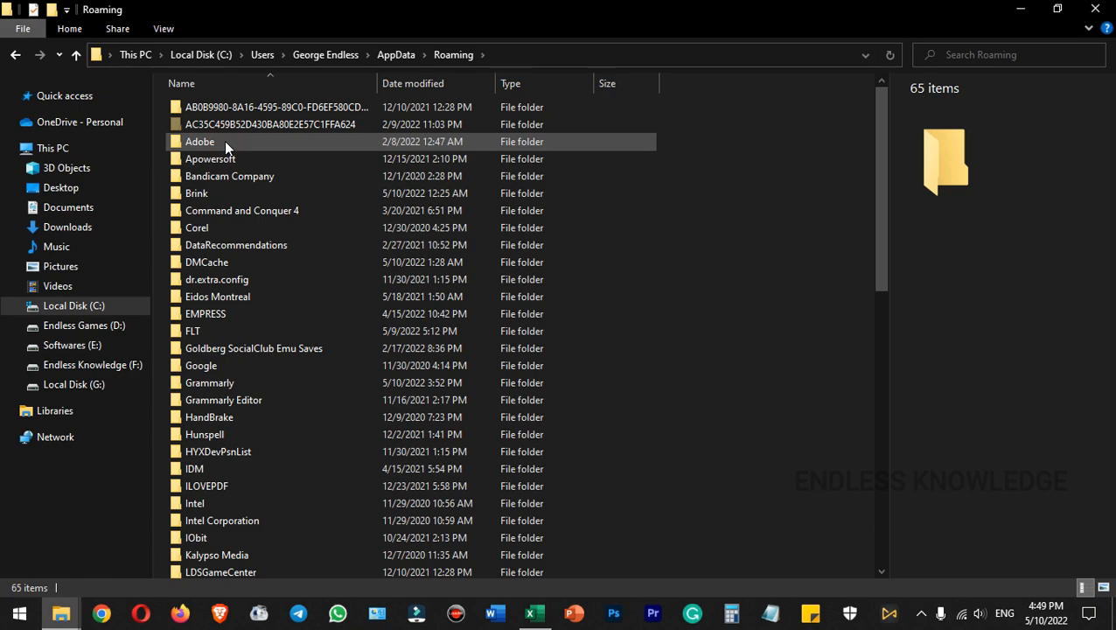
Go from Roaming into Microsoft, SystemCertificates, My and its Certificates folder
{"action": "scroll", "coordinate": [224, 144], "scroll_direction": "down", "scroll_amount": 7}
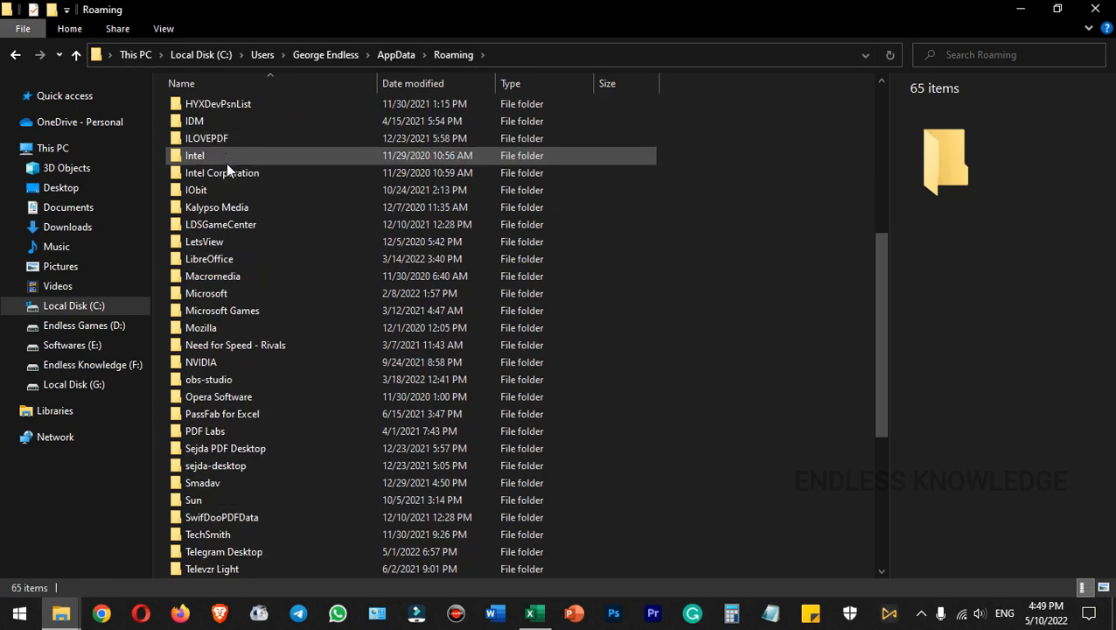
{"action": "double_click", "coordinate": [227, 292]}
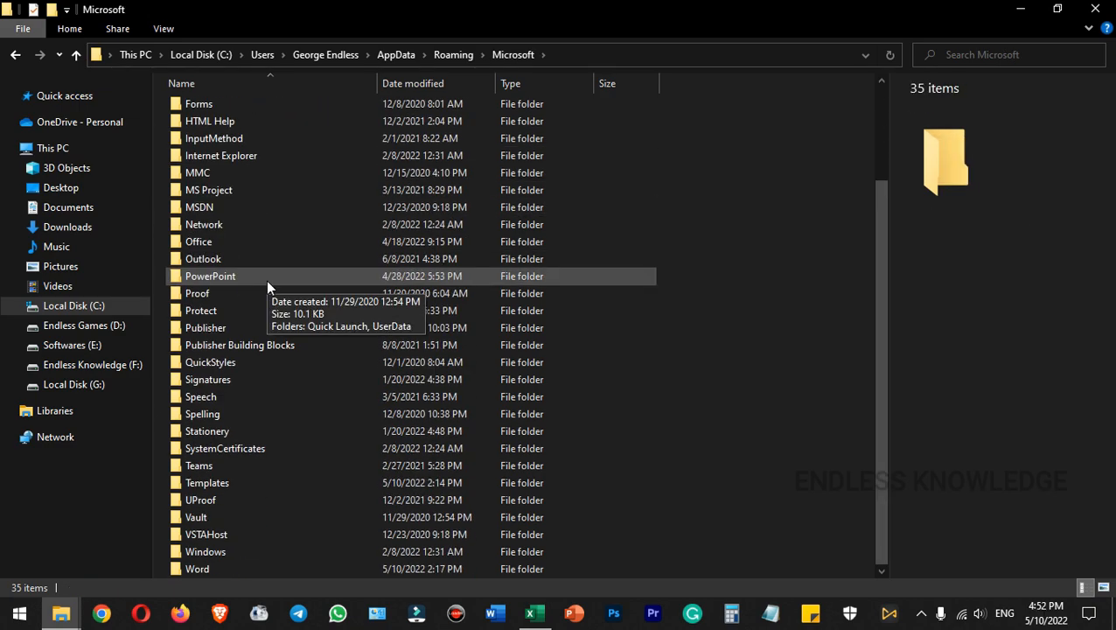
{"action": "double_click", "coordinate": [273, 450]}
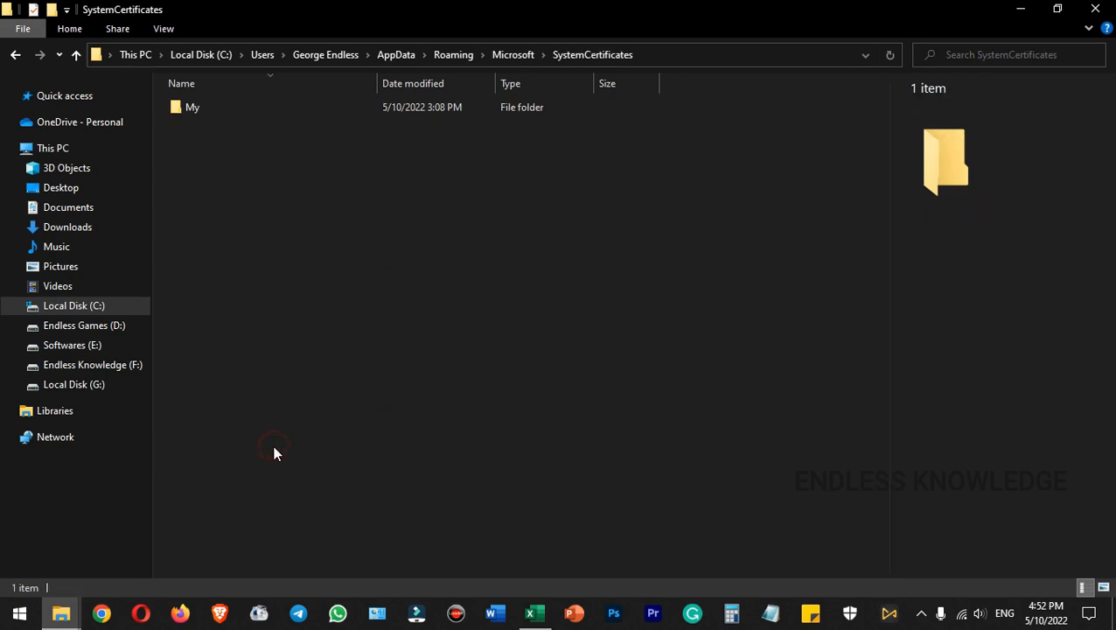
{"action": "double_click", "coordinate": [230, 106]}
{"action": "double_click", "coordinate": [232, 110]}
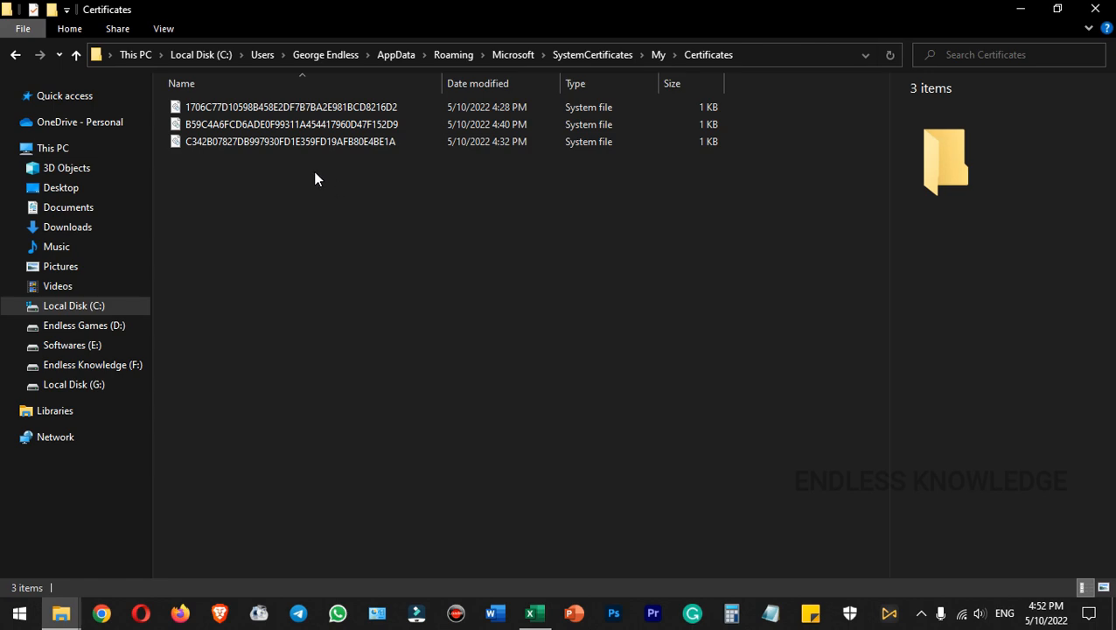
View the certificate file starting with C342B078 using Notepad as the opening app, and close it
{"action": "right_click", "coordinate": [175, 141]}
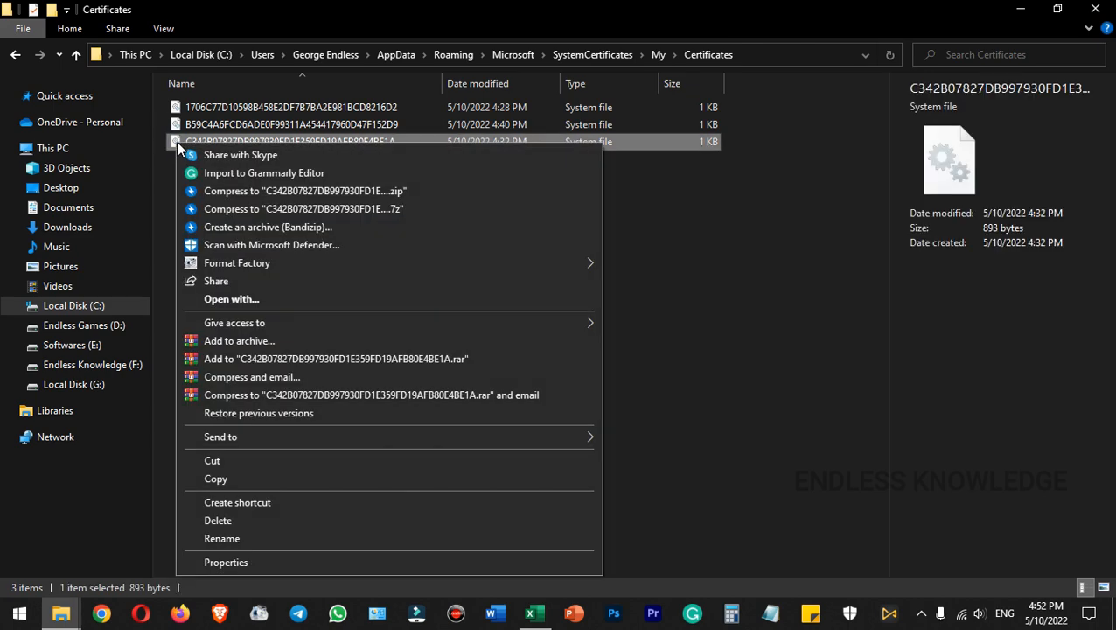
{"action": "left_click", "coordinate": [246, 298]}
{"action": "left_click", "coordinate": [479, 315]}
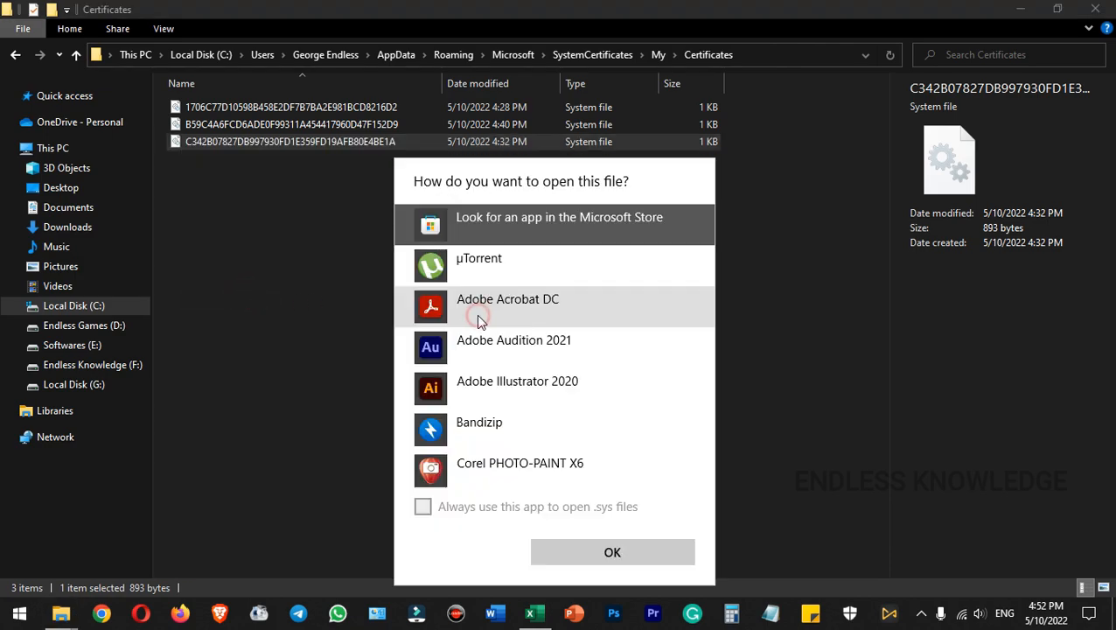
{"action": "scroll", "coordinate": [487, 437], "scroll_direction": "down", "scroll_amount": 3}
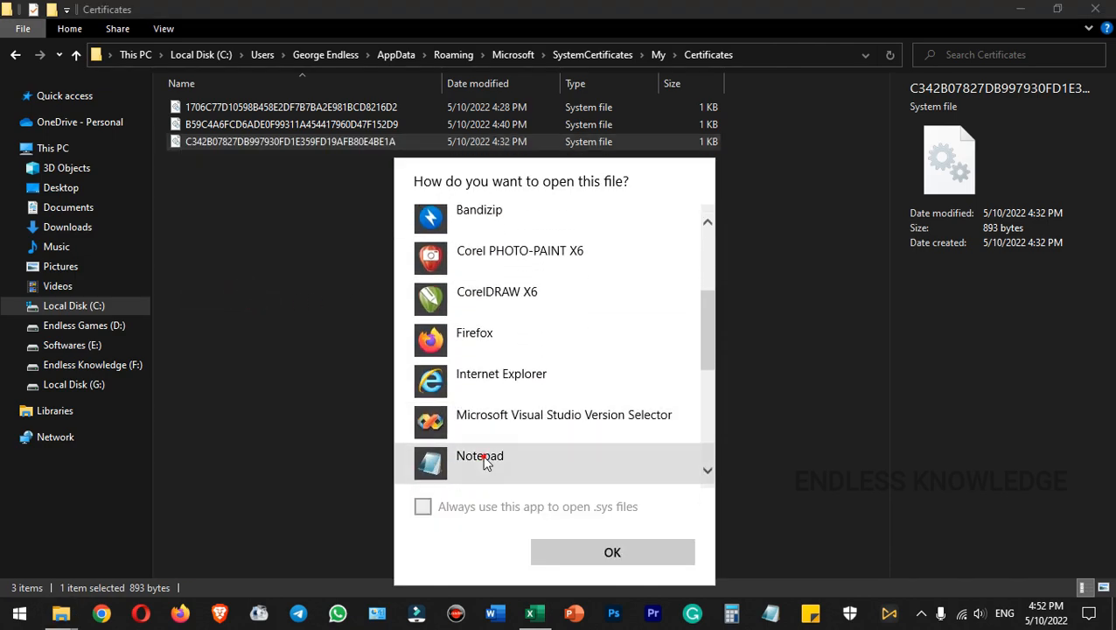
{"action": "left_click", "coordinate": [483, 454]}
{"action": "left_click", "coordinate": [577, 547]}
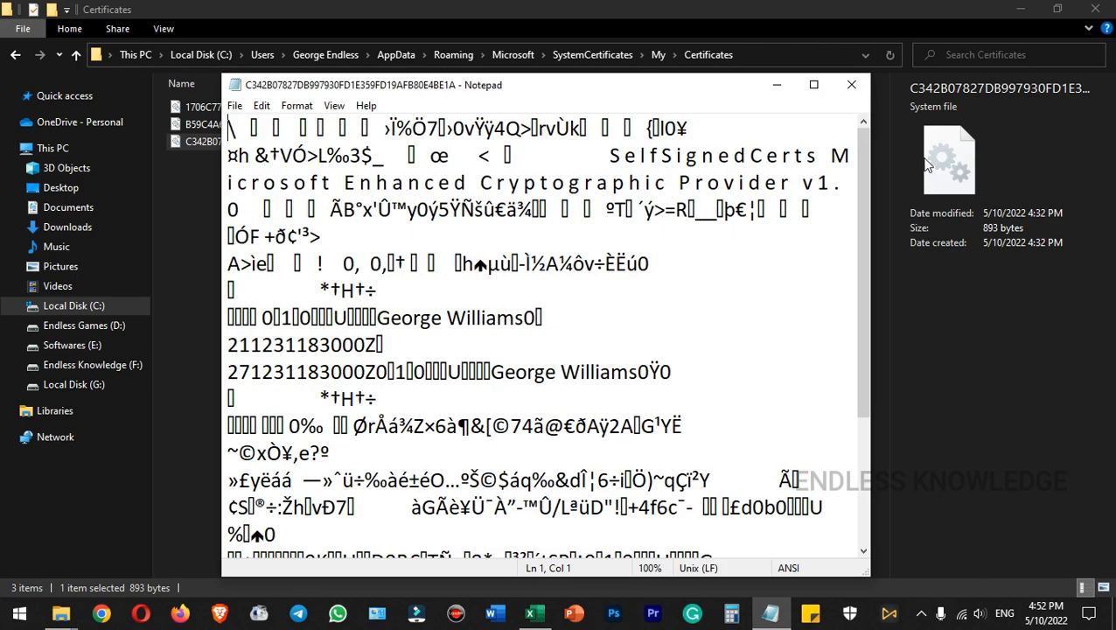
{"action": "left_click", "coordinate": [848, 86]}
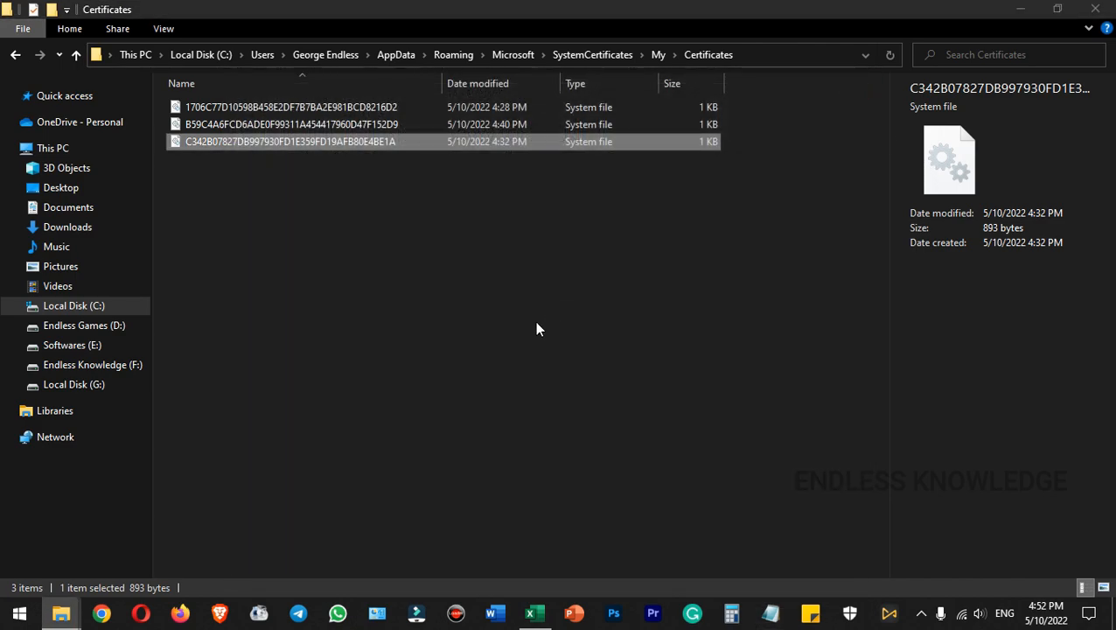
Load the C342B078 certificate file into a blank Notepad window, highlight the certificate holder's name in it and close the file
{"action": "key", "text": "super"}
{"action": "type", "text": "note"}
{"action": "key", "text": "Return"}
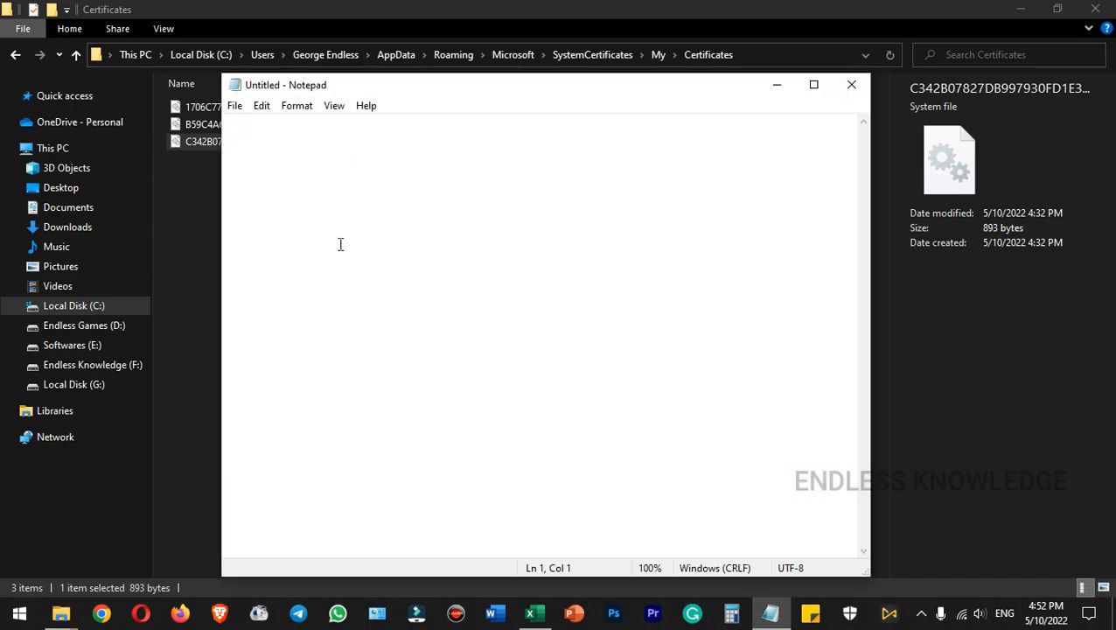
{"action": "left_click_drag", "start_coordinate": [176, 141], "coordinate": [367, 169]}
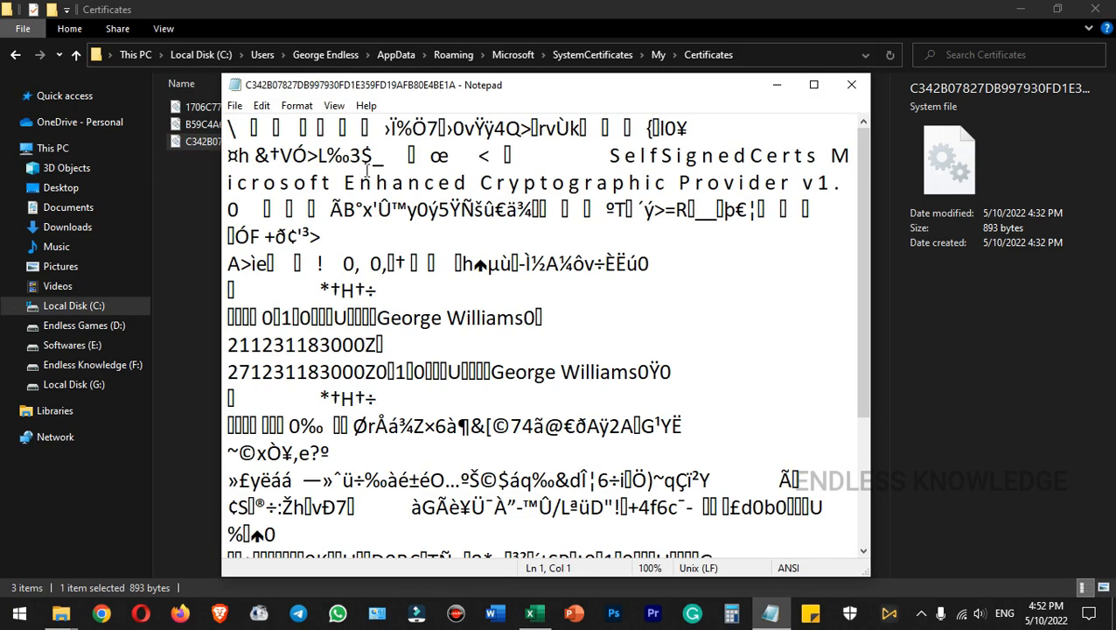
{"action": "left_click_drag", "start_coordinate": [378, 320], "coordinate": [540, 320]}
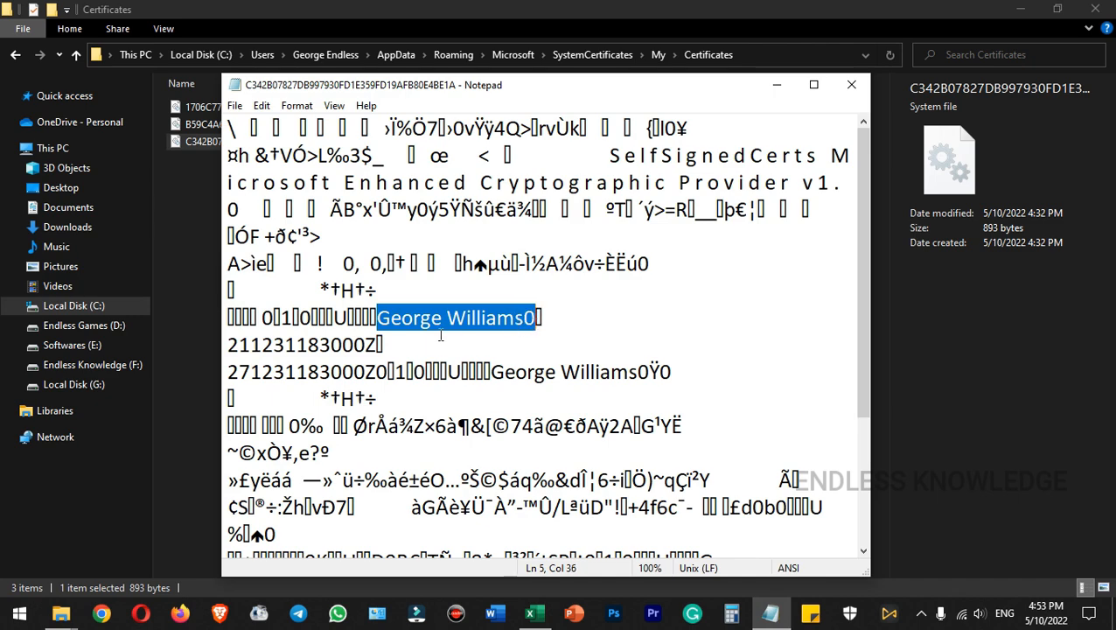
{"action": "left_click", "coordinate": [851, 84]}
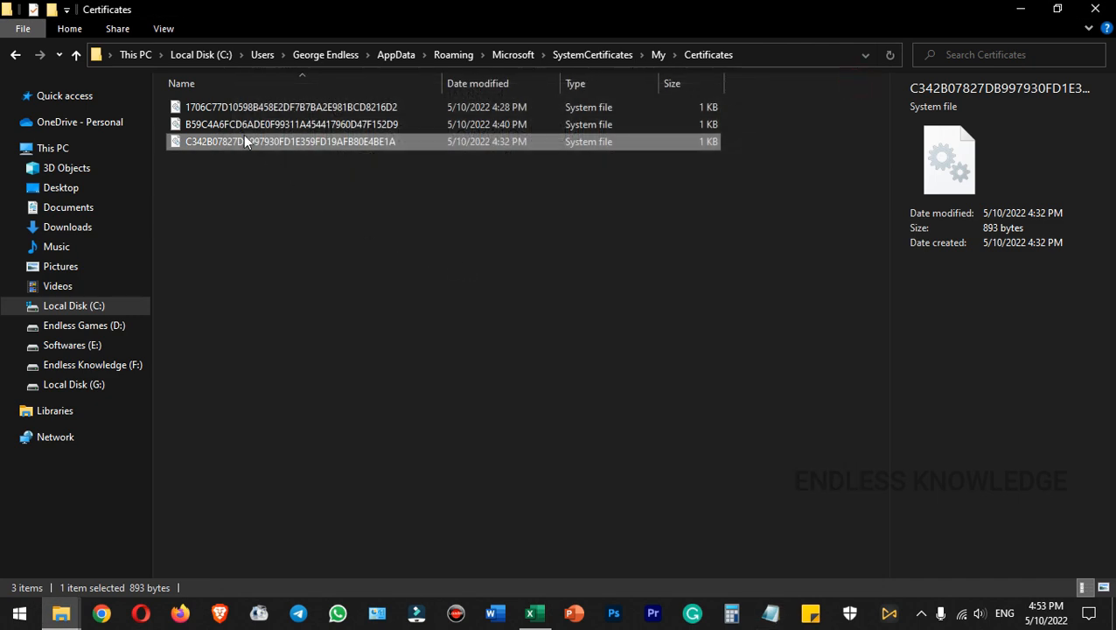
Inspect the certificate file starting with B59C4A6F in Notepad, close it and delete that file from the Certificates folder
{"action": "key", "text": "super"}
{"action": "type", "text": "no"}
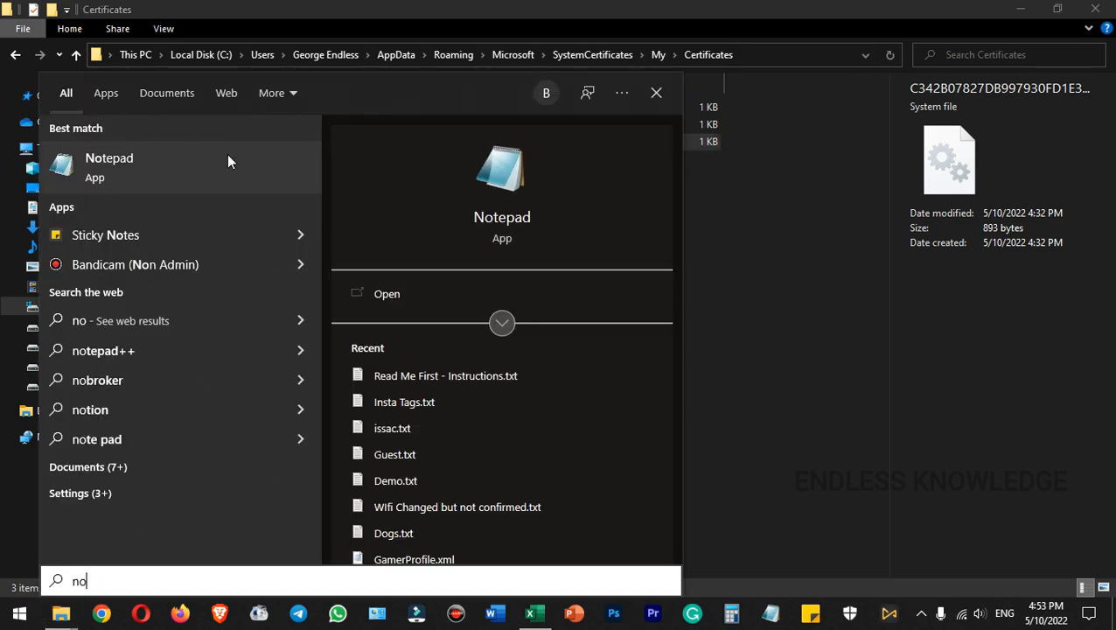
{"action": "left_click", "coordinate": [227, 156]}
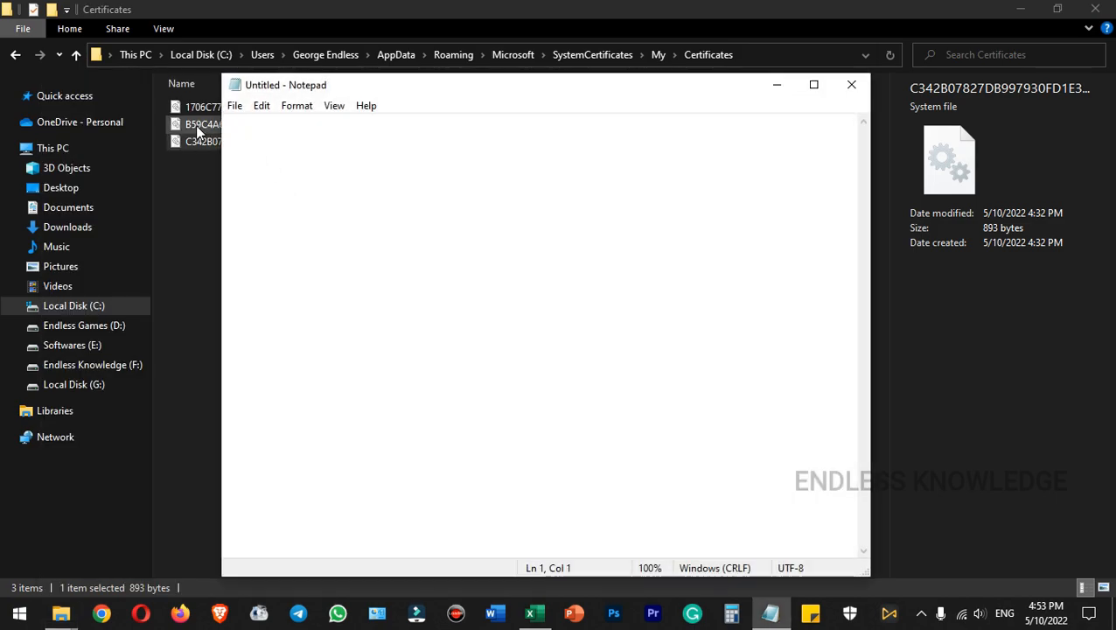
{"action": "left_click_drag", "start_coordinate": [195, 125], "coordinate": [444, 332]}
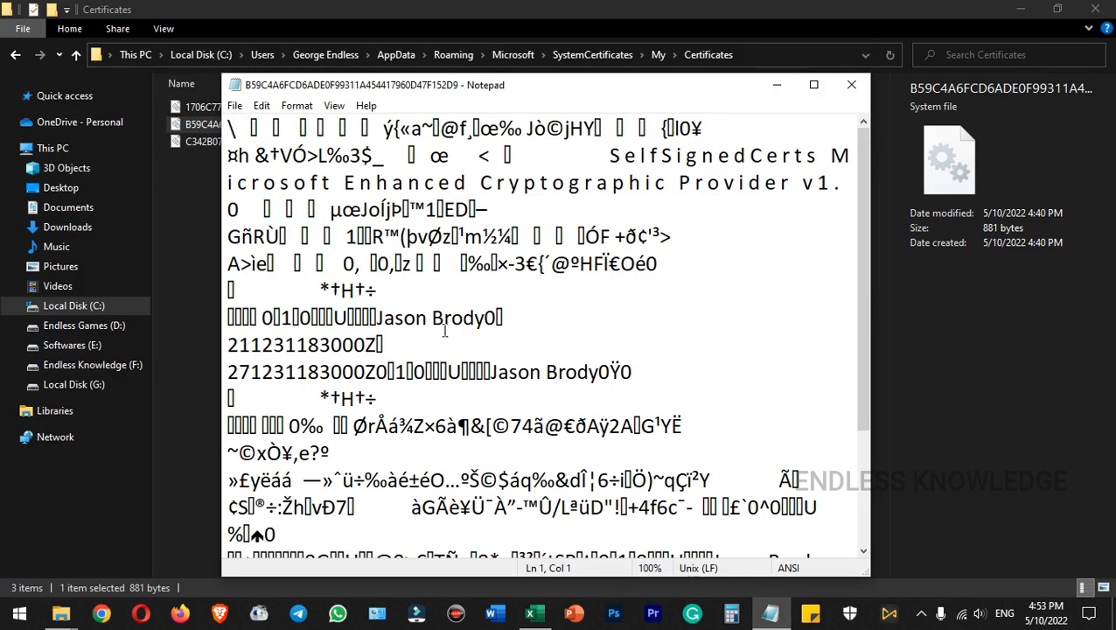
{"action": "left_click", "coordinate": [851, 84]}
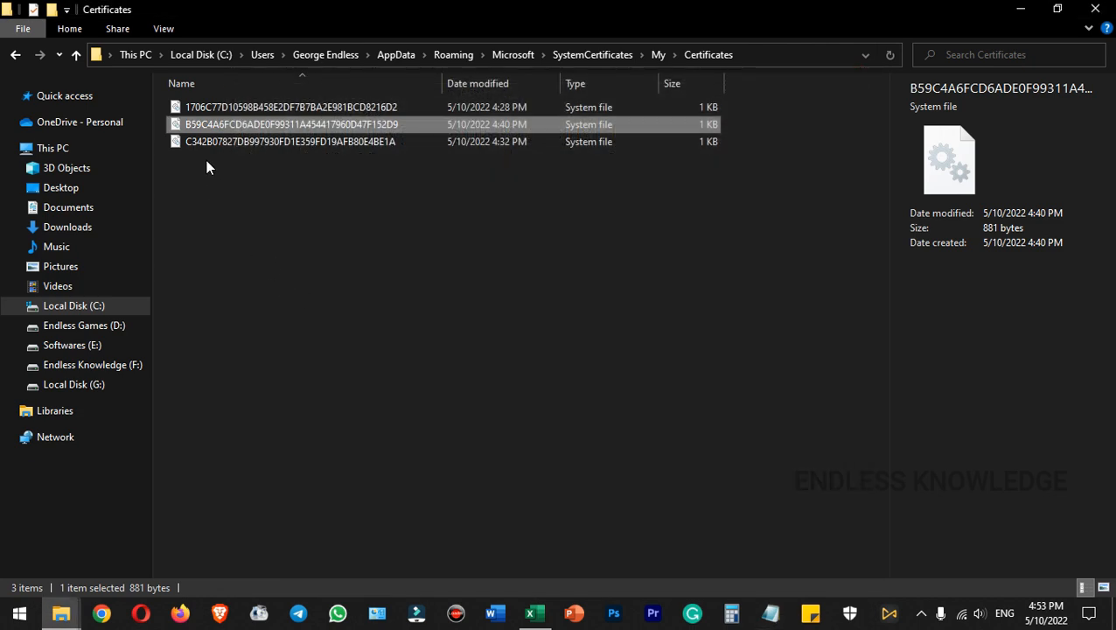
{"action": "key", "text": "Delete"}
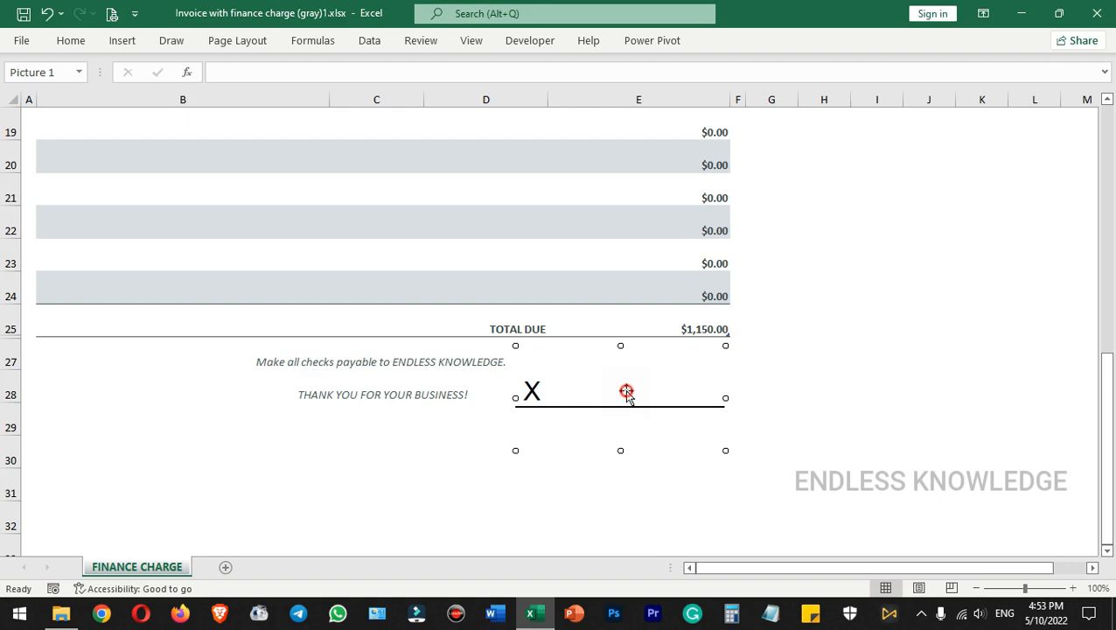
Switch to the invoice workbook in Excel, review the certificates offered for its signature line and cancel the signing
{"action": "double_click", "coordinate": [625, 391]}
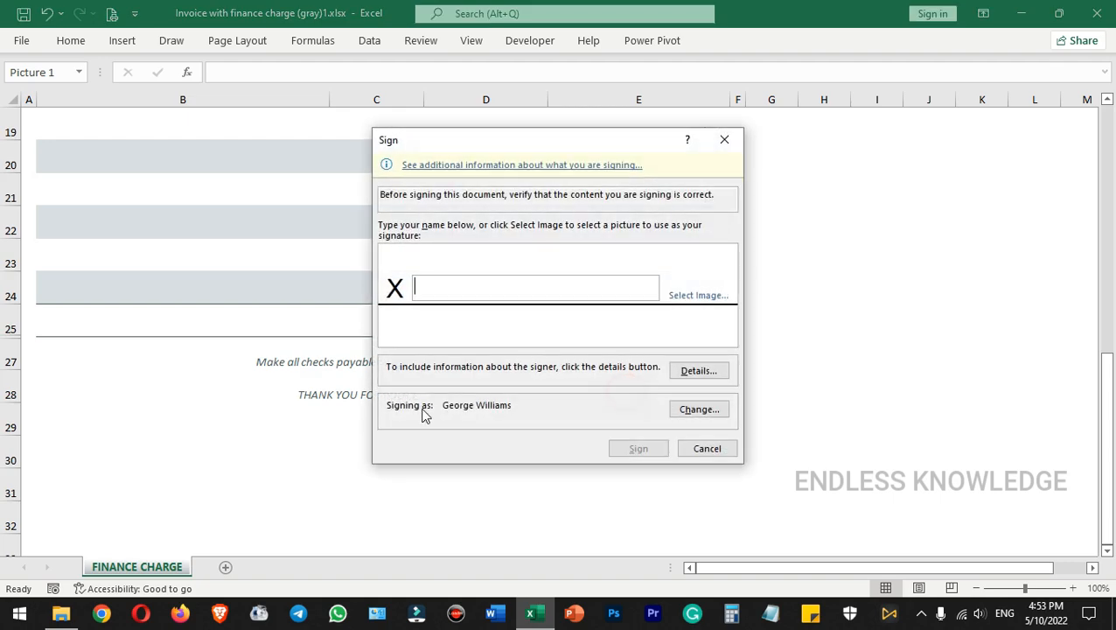
{"action": "left_click", "coordinate": [682, 413]}
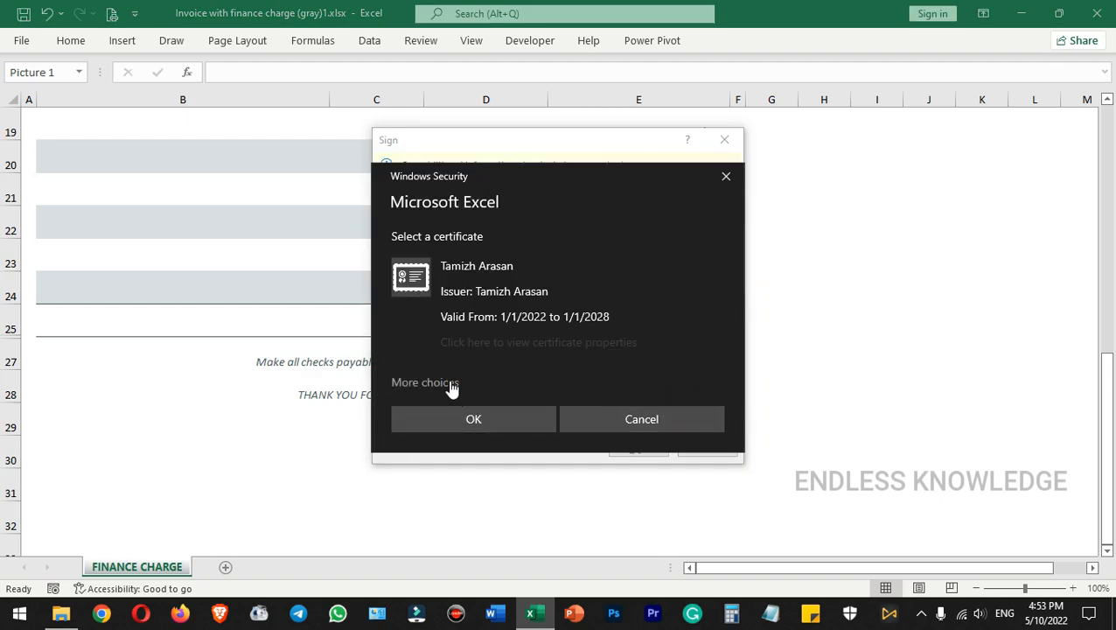
{"action": "left_click", "coordinate": [449, 386]}
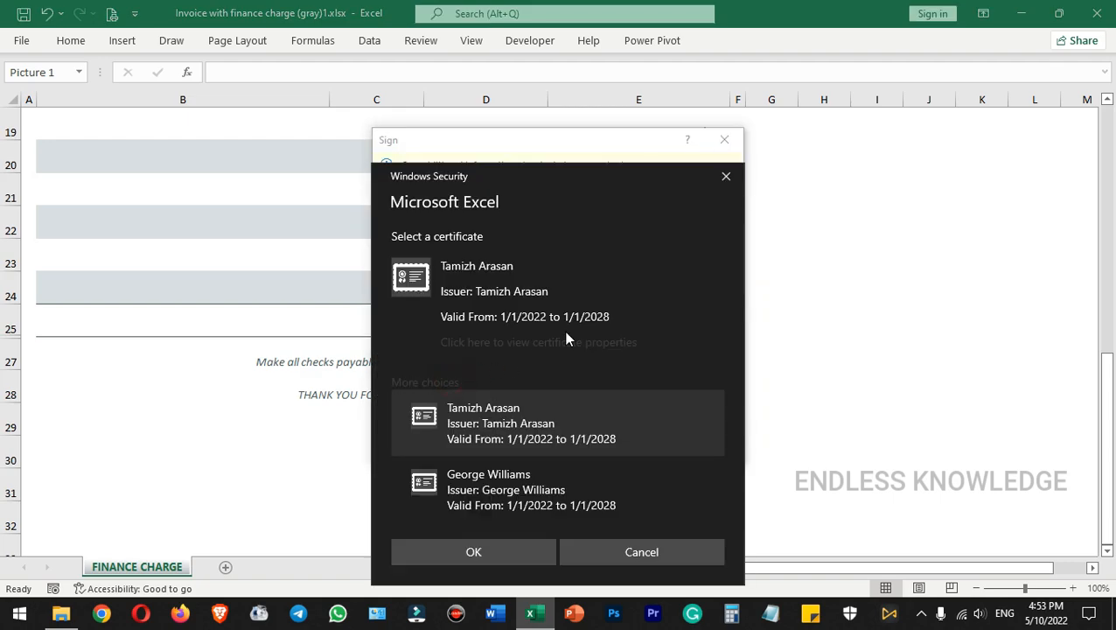
{"action": "double_click", "coordinate": [506, 475]}
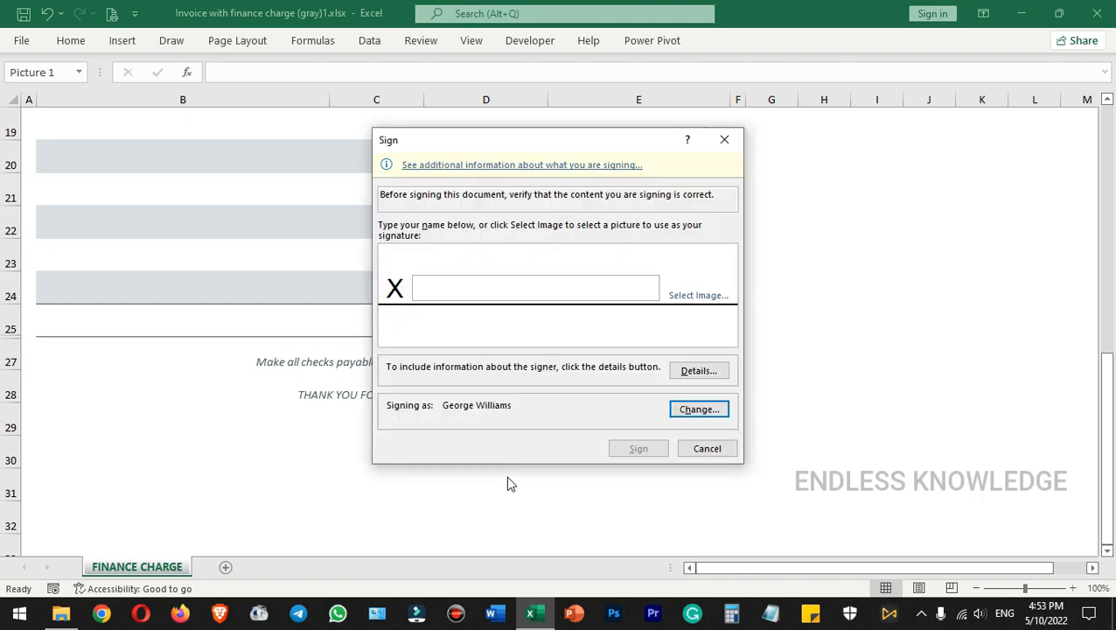
{"action": "left_click", "coordinate": [694, 452]}
{"action": "left_click", "coordinate": [779, 411]}
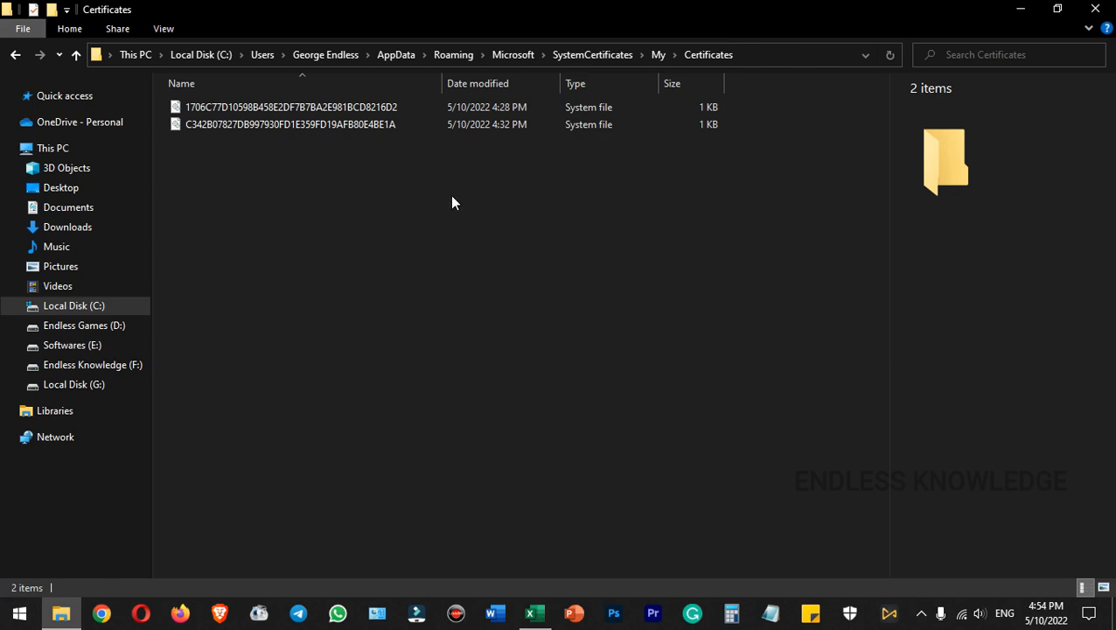
Go up to the My folder and create a desktop shortcut to its Certificates folder
{"action": "left_click", "coordinate": [658, 54]}
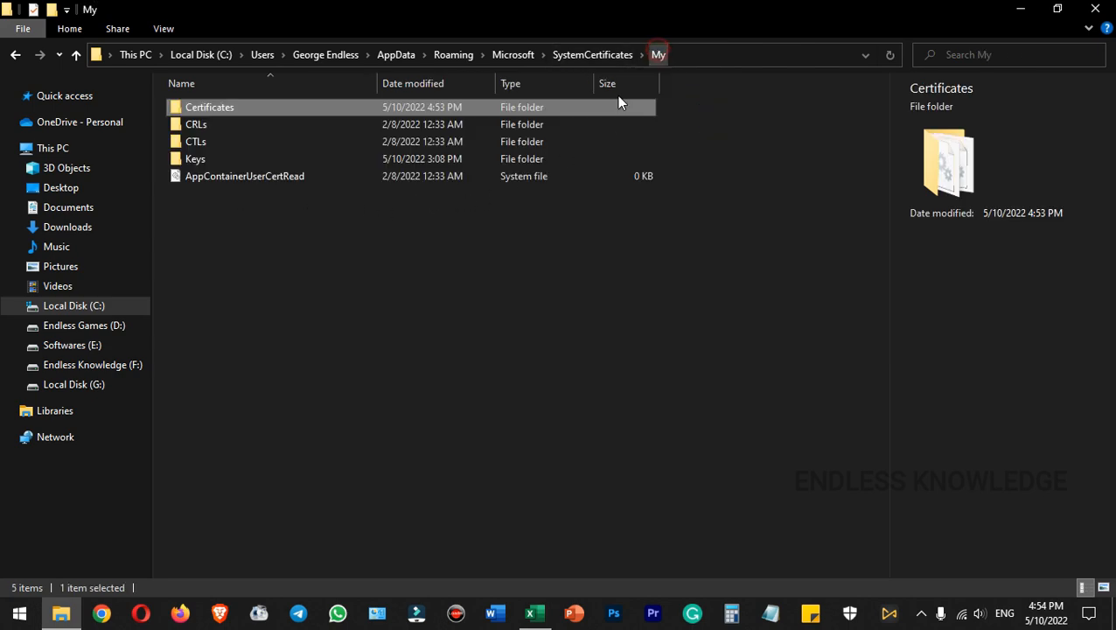
{"action": "right_click", "coordinate": [217, 108]}
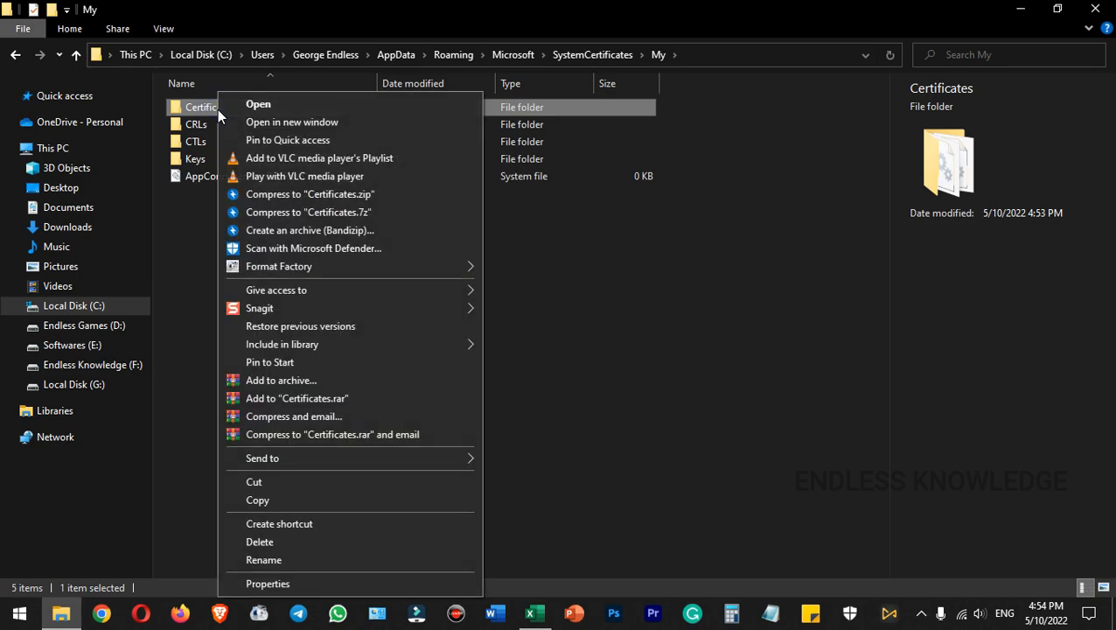
{"action": "mouse_move", "coordinate": [281, 461]}
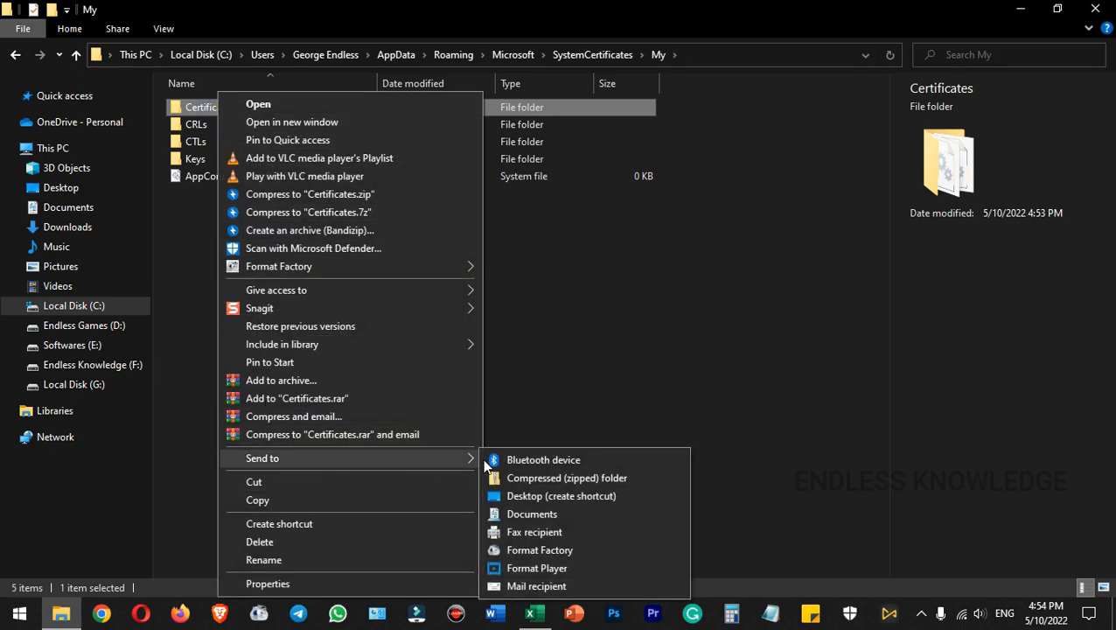
{"action": "left_click", "coordinate": [566, 495]}
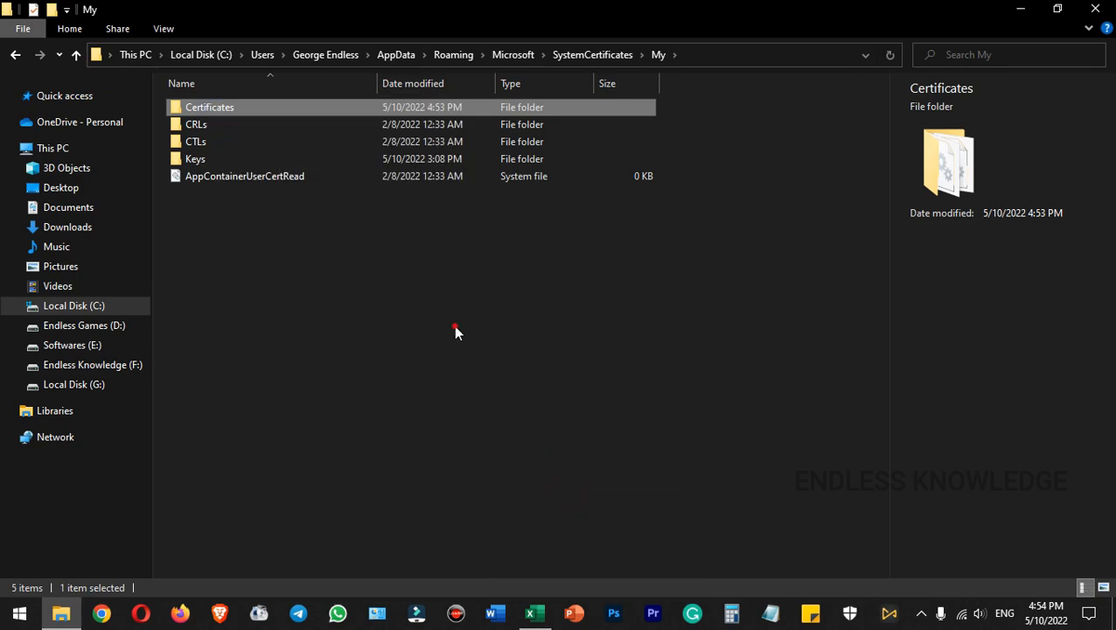
{"action": "left_click", "coordinate": [453, 329]}
Try the SELFCERT and Certificates shortcuts on the desktop, close what they open and switch to the invoice workbook in Excel
{"action": "key", "text": "super+d"}
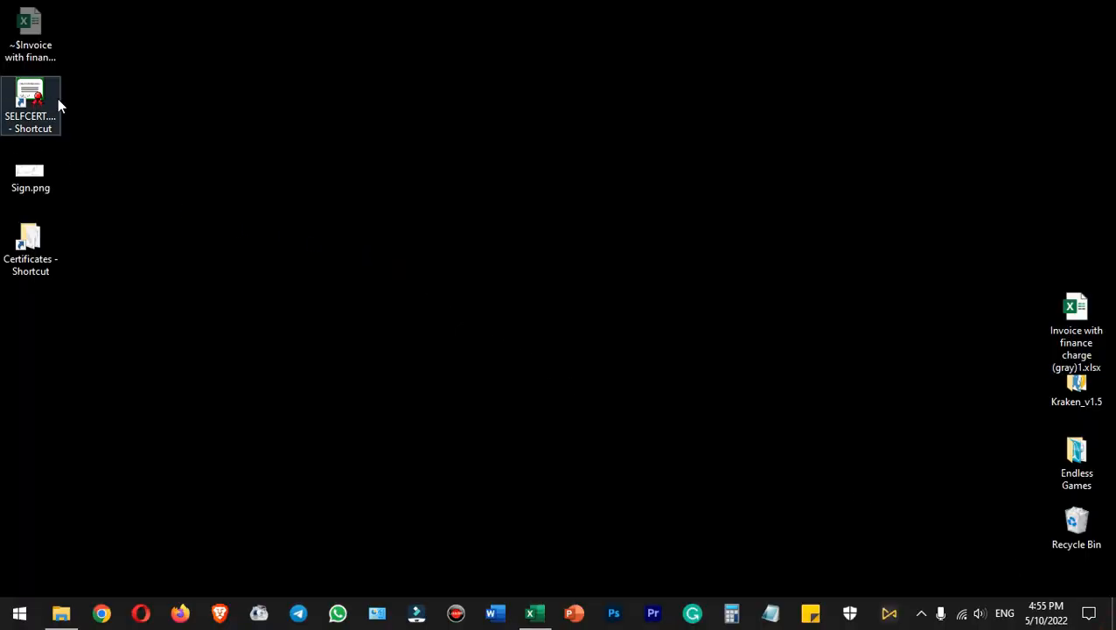
{"action": "double_click", "coordinate": [26, 95]}
{"action": "key", "text": "Escape"}
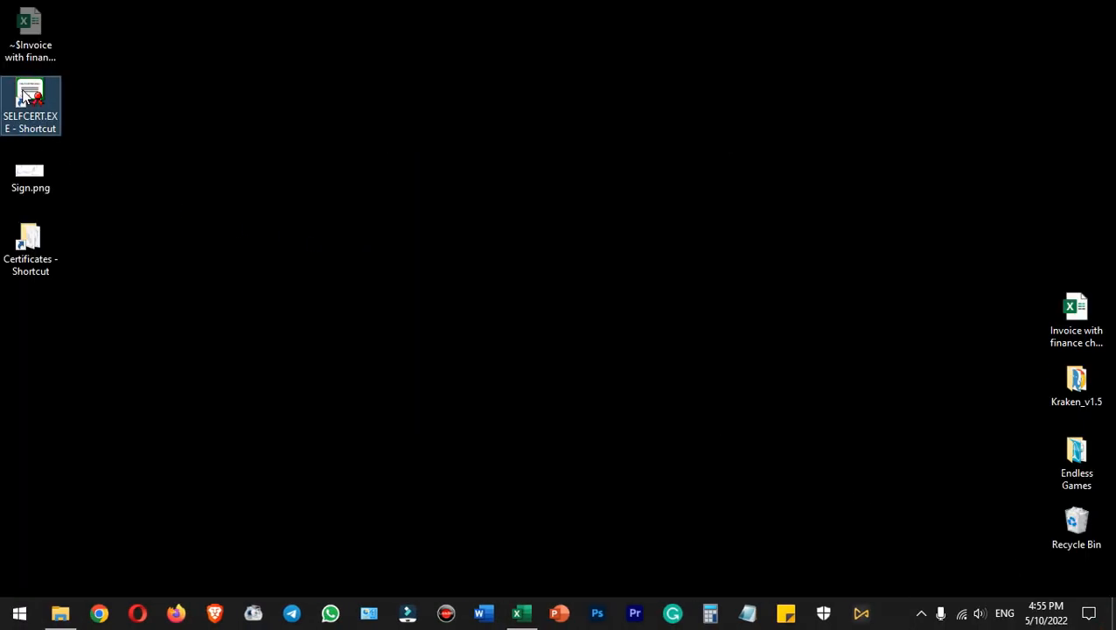
{"action": "double_click", "coordinate": [28, 238]}
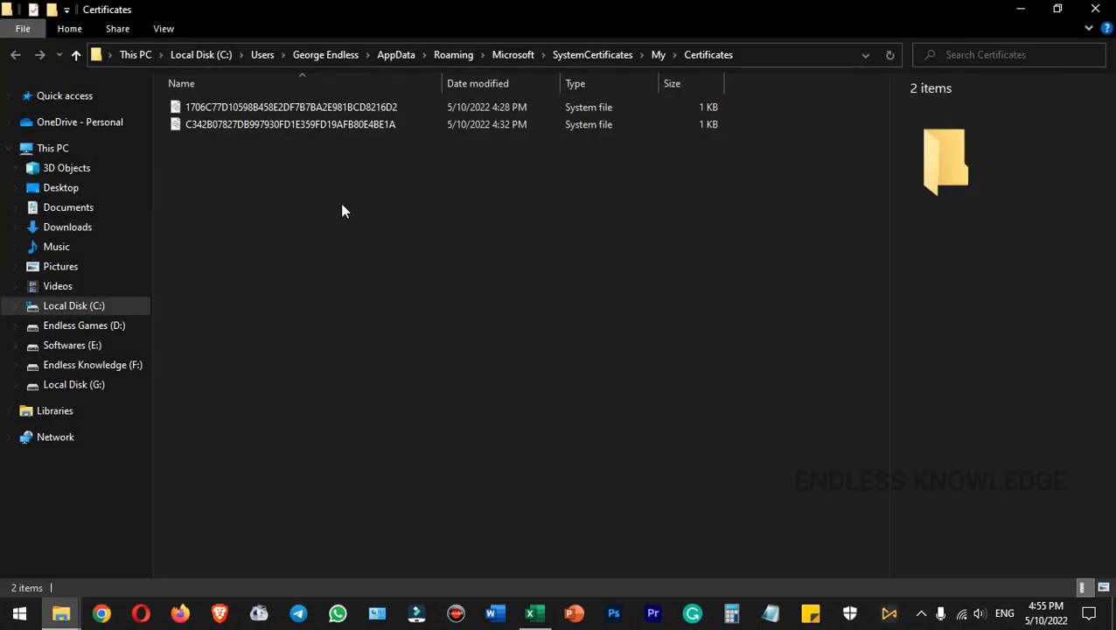
{"action": "left_click", "coordinate": [1095, 9]}
{"action": "left_click", "coordinate": [390, 177]}
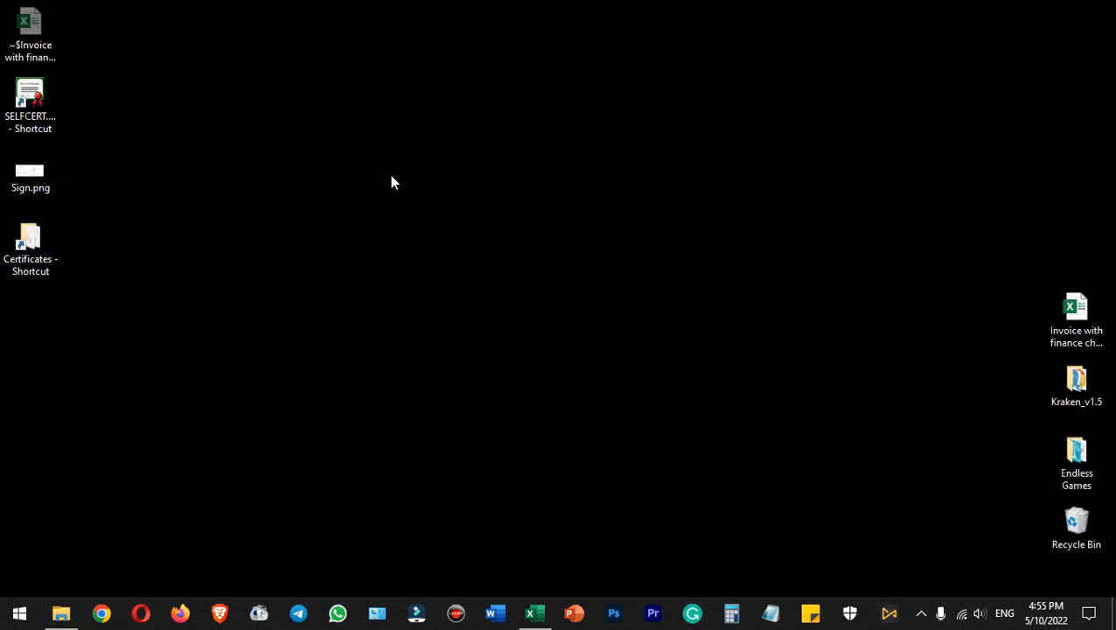
{"action": "left_click", "coordinate": [530, 613]}
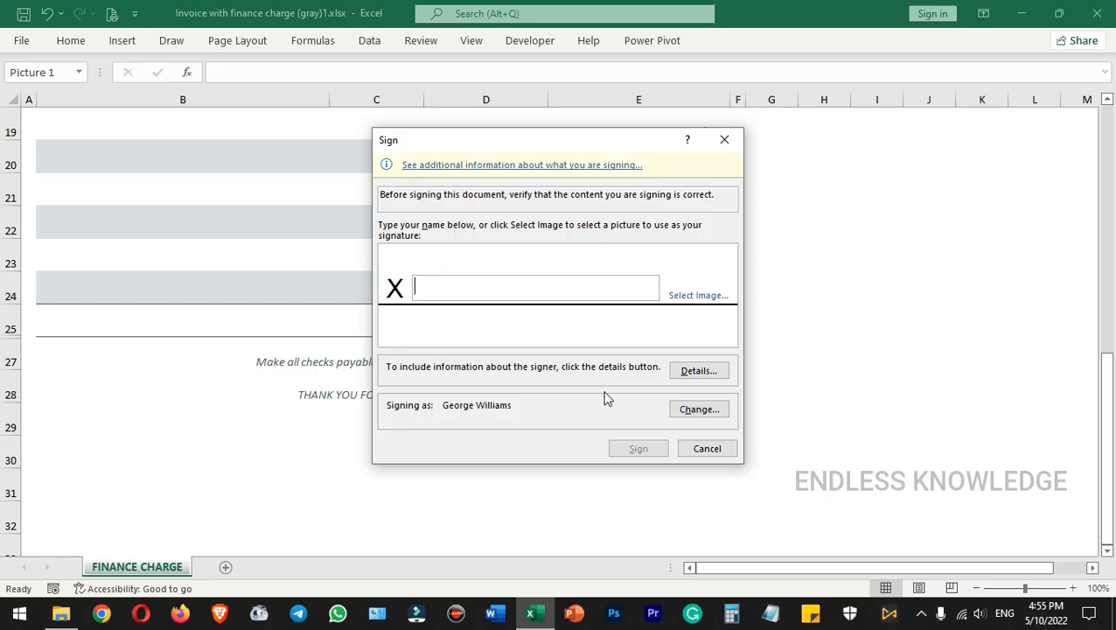